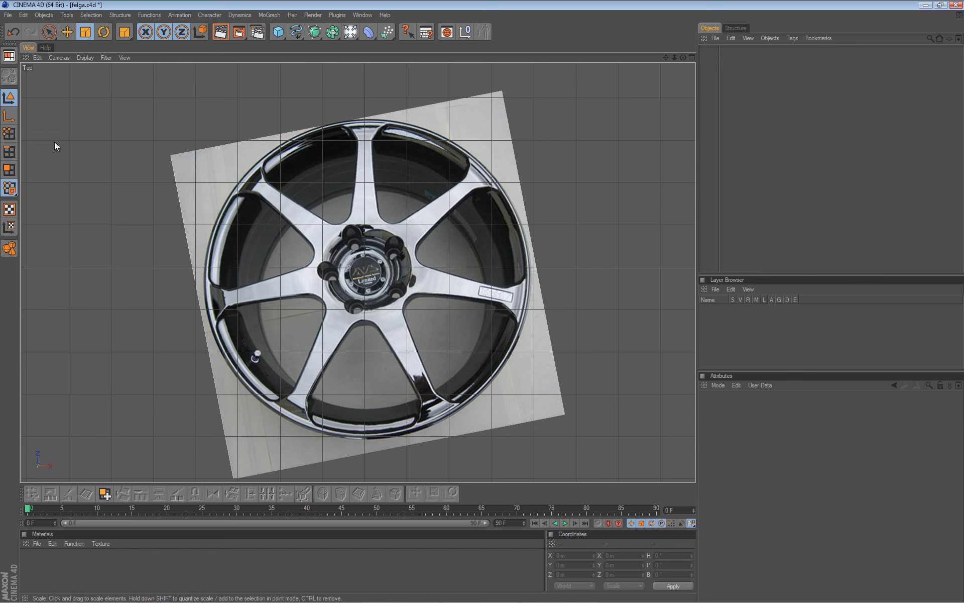
# Open the Top viewport's Back settings for the felga.jpg wheel reference image.
pyautogui.click(37, 58)
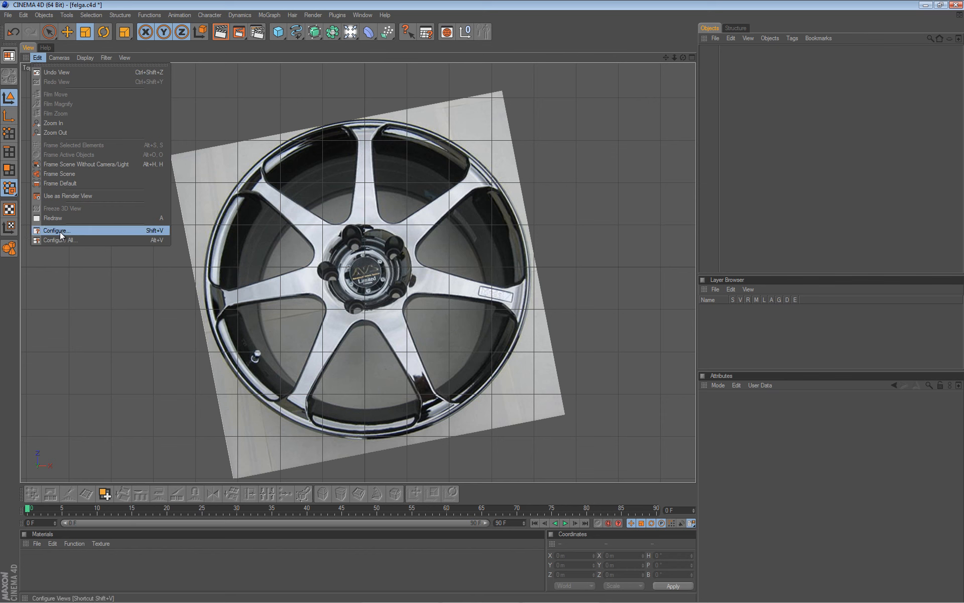
pyautogui.click(155, 229)
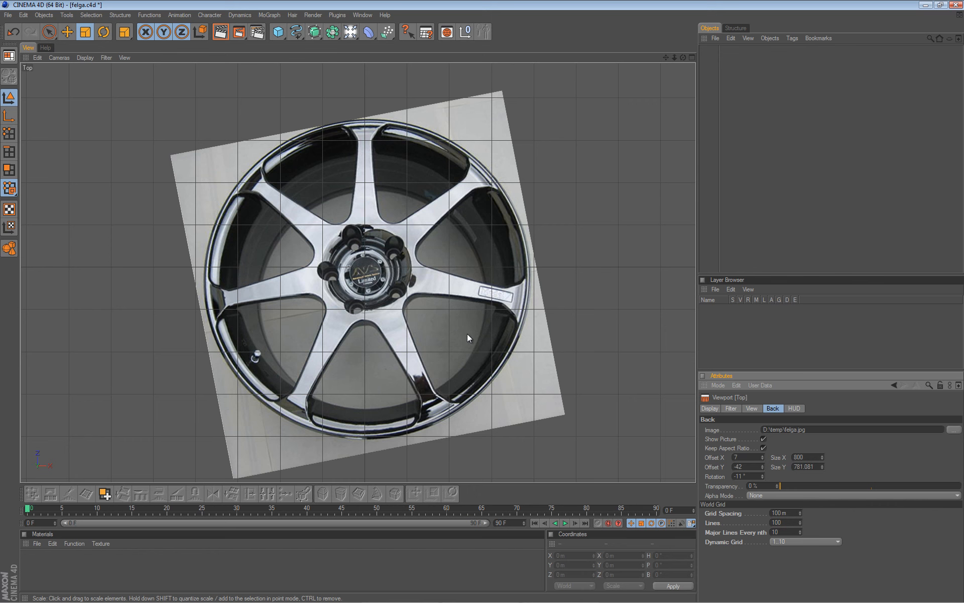
pyautogui.scroll(2, 435, 322)
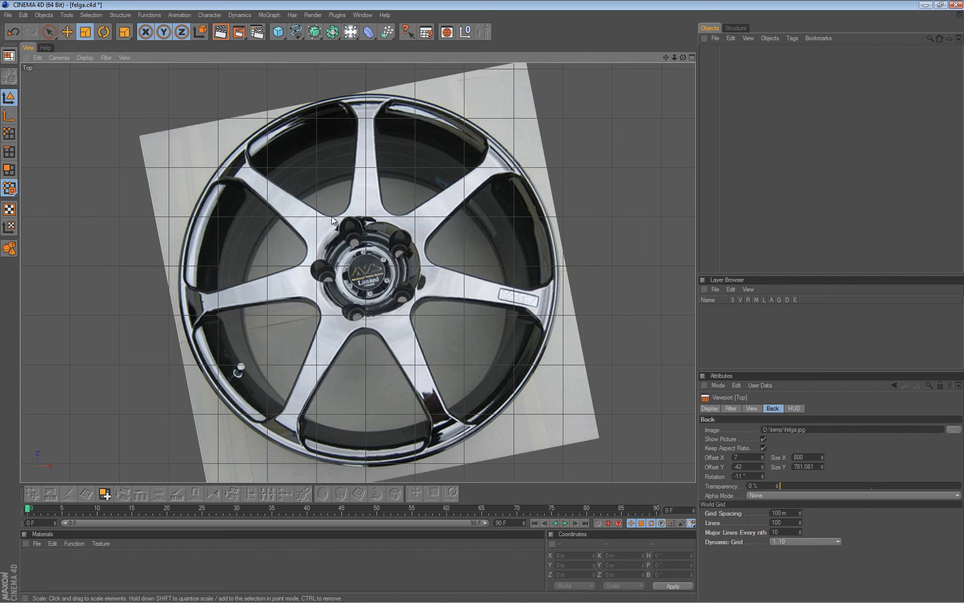
# Add a Disc with Isoparms display and scale it over the hub to 115.425 m outer radius.
pyautogui.moveTo(281, 31); pyautogui.dragTo(427, 64)
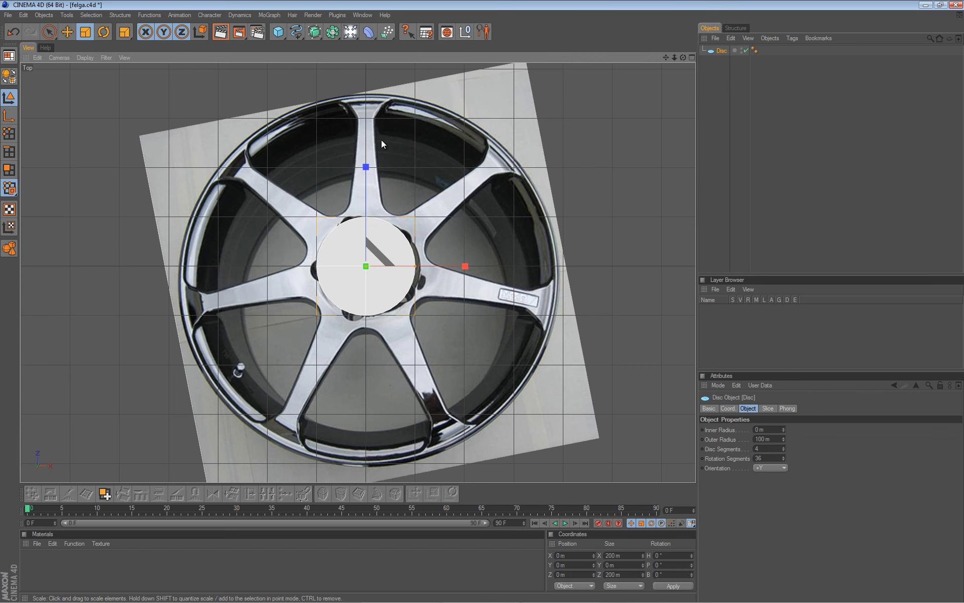
pyautogui.click(87, 57)
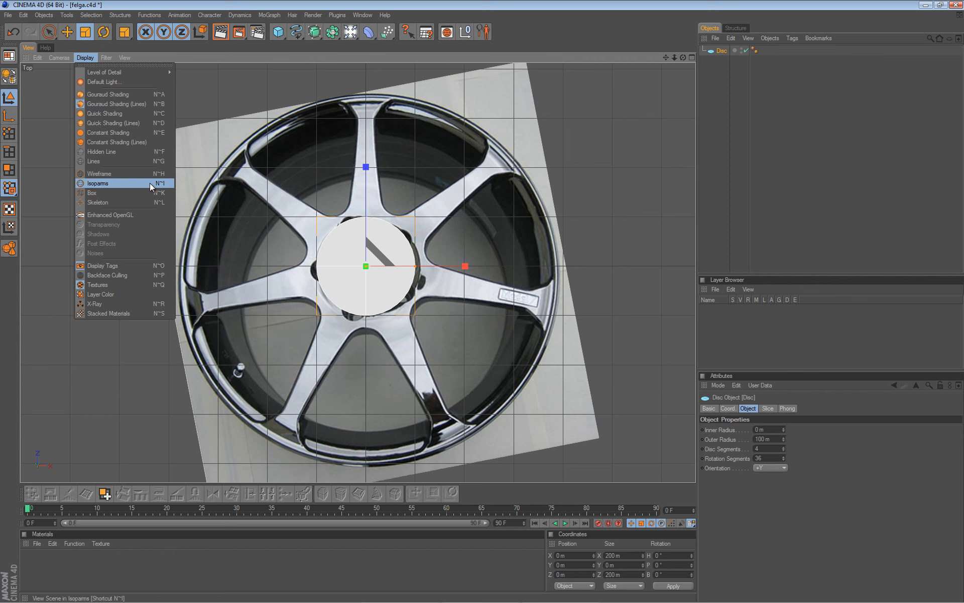
pyautogui.click(101, 177)
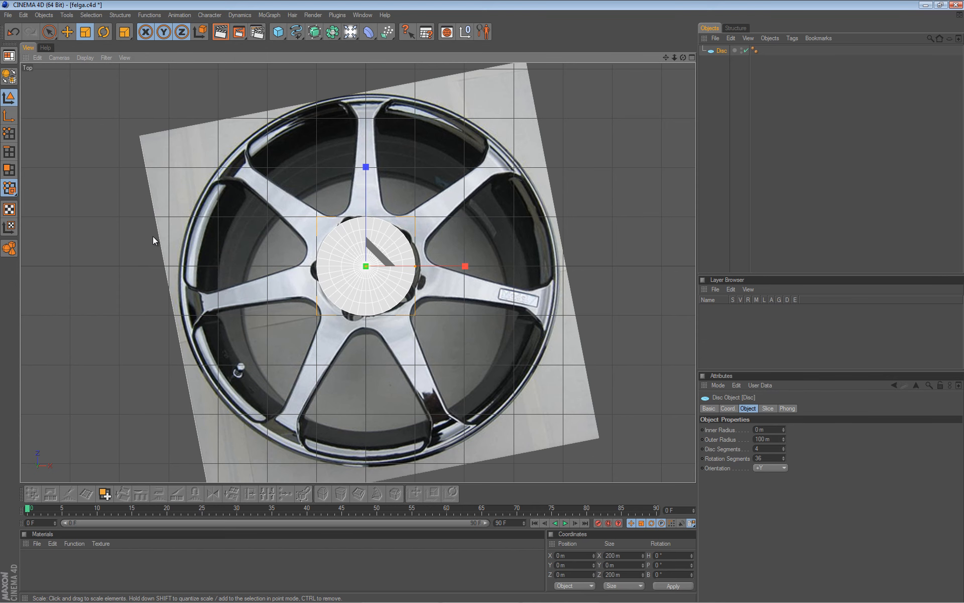
pyautogui.scroll(3, 371, 344)
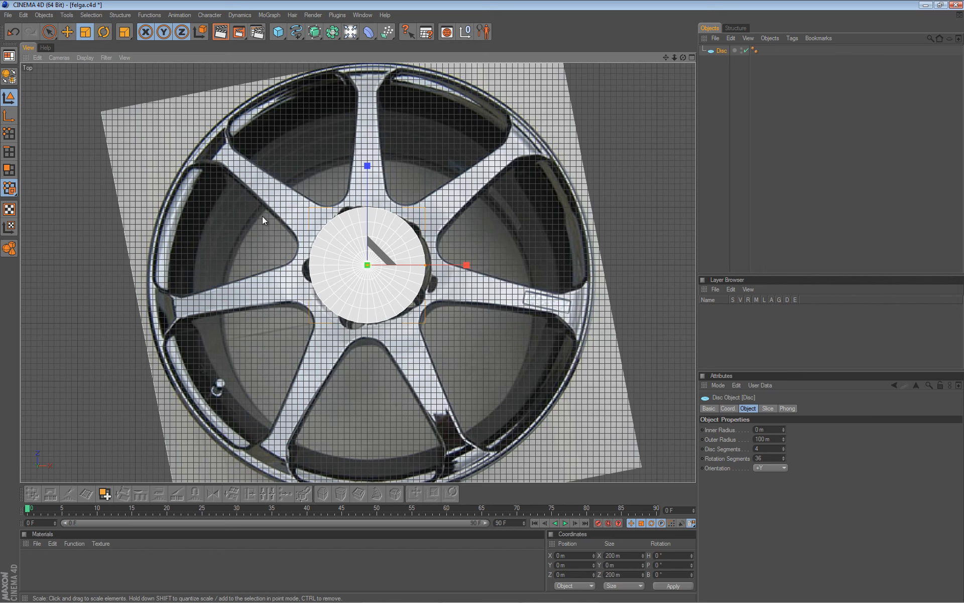
pyautogui.moveTo(261, 222); pyautogui.dragTo(484, 301)
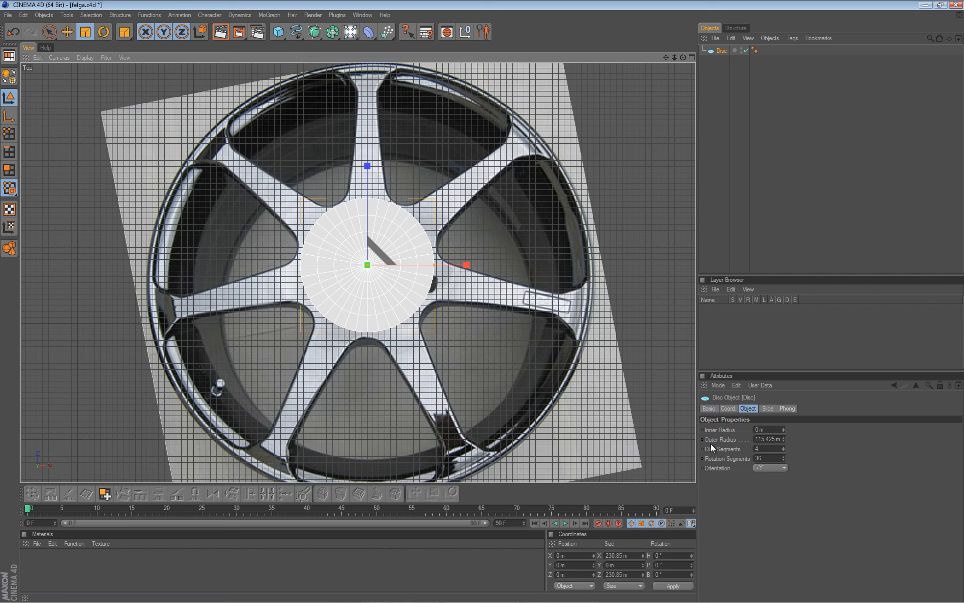
# Give the disc 14 rotation segments, inner radius 96.411 m and outer radius 120.417 m.
pyautogui.click(768, 458)
pyautogui.write('14')
pyautogui.press('Return')
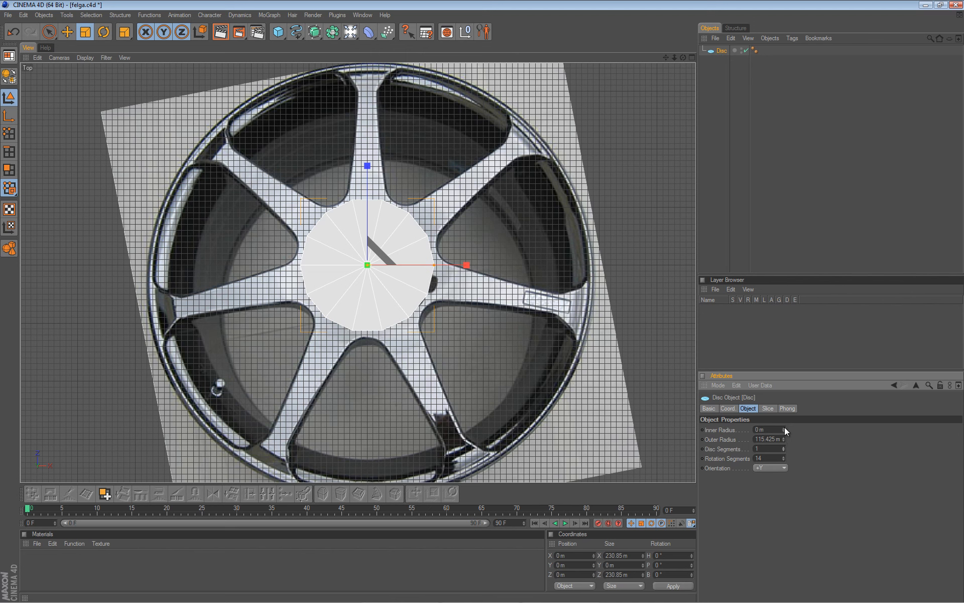
pyautogui.moveTo(785, 427); pyautogui.dragTo(784, 426)
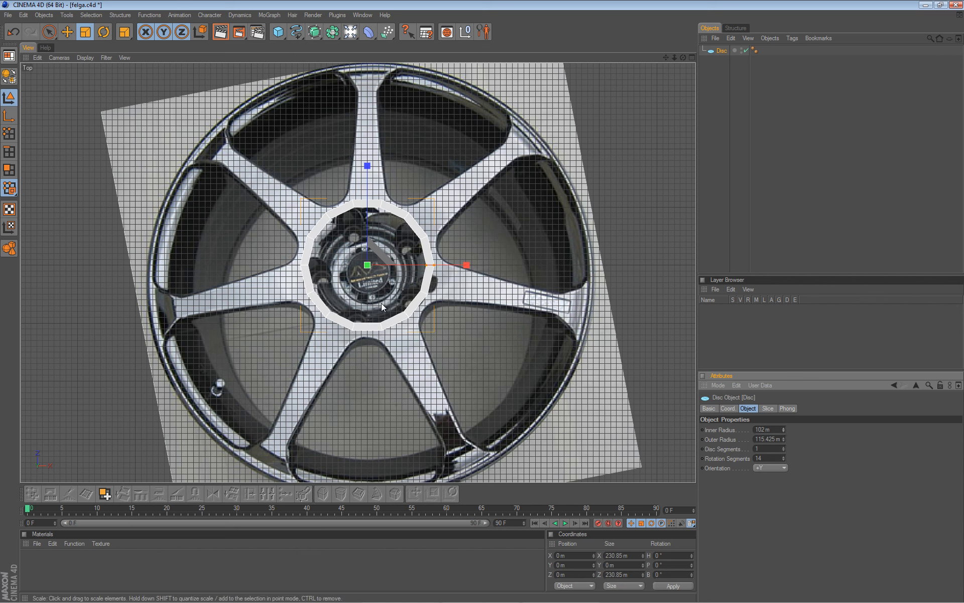
pyautogui.moveTo(480, 302); pyautogui.dragTo(487, 301)
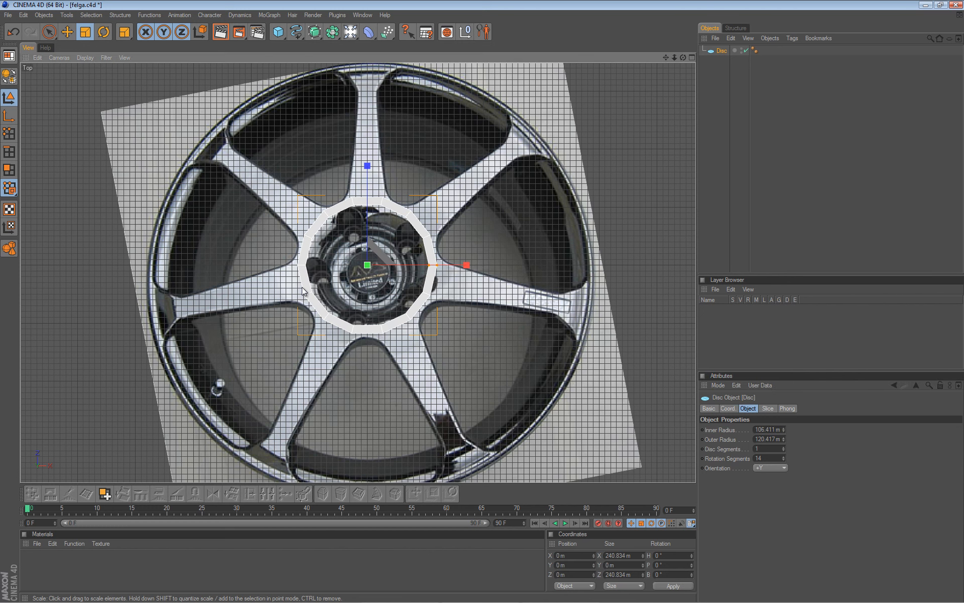
pyautogui.moveTo(783, 430); pyautogui.dragTo(784, 430)
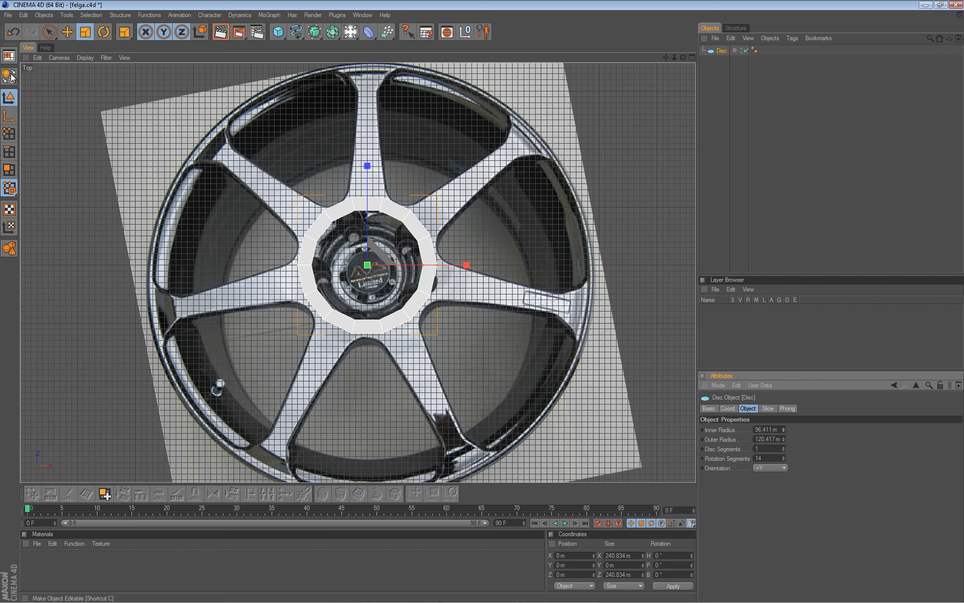
# Make the ring an editable polygon object with C.
pyautogui.press('c')
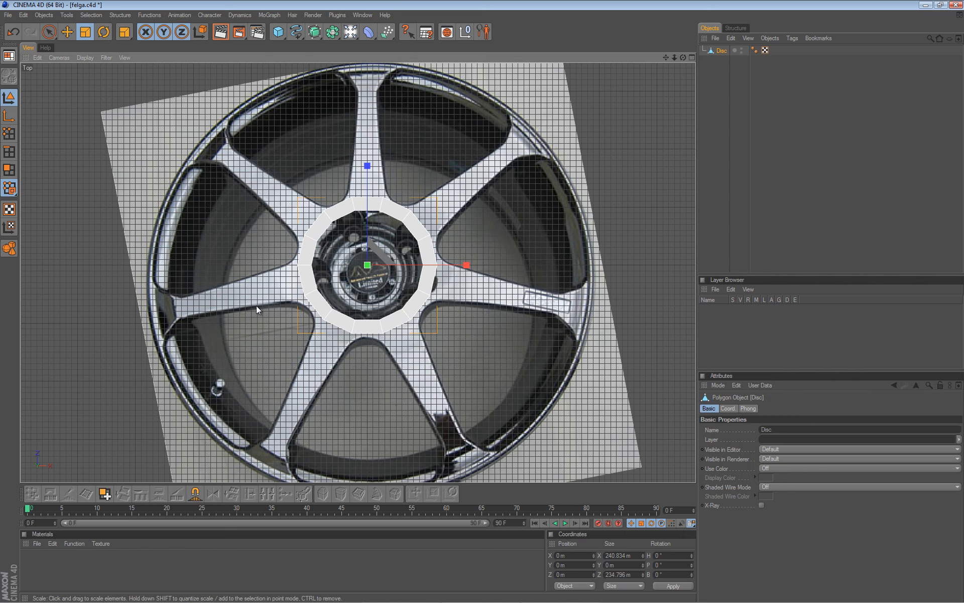
pyautogui.scroll(2, 483, 308)
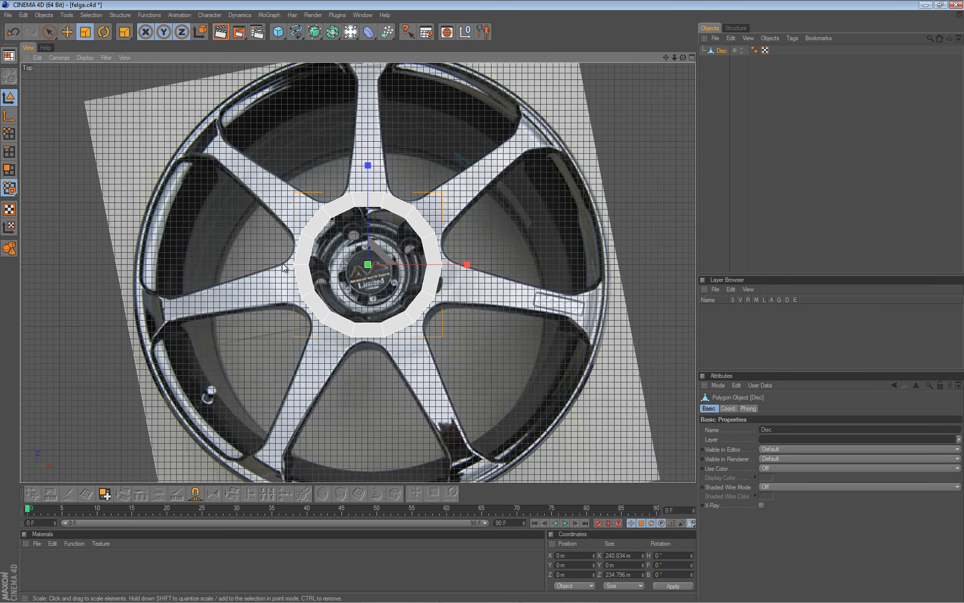
pyautogui.keyDown('alt'); pyautogui.moveTo(483, 303); pyautogui.dragTo(483, 353, button='middle'); pyautogui.keyUp('alt')
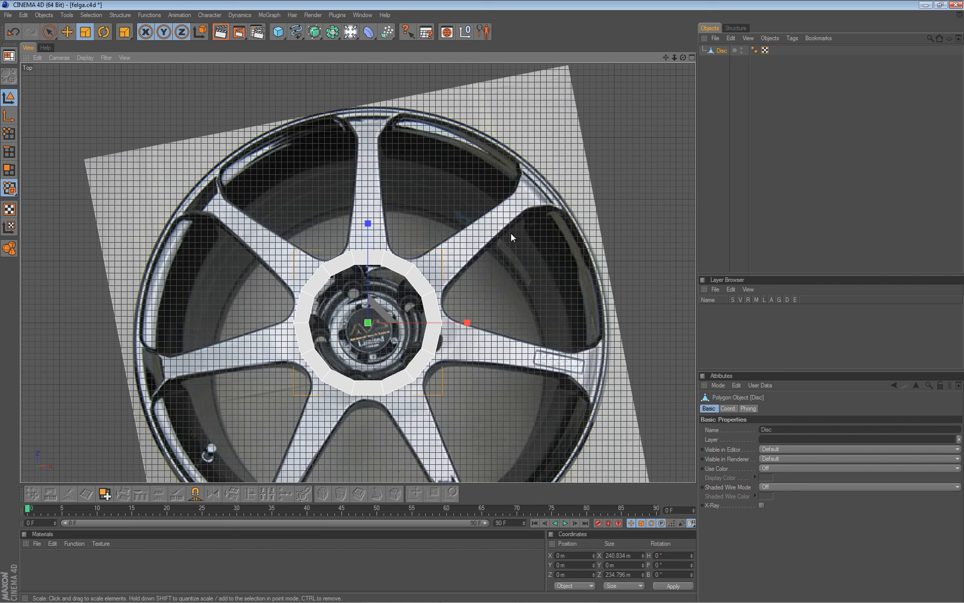
# Extrude the ring's top polygon to the rim and scale its tip to 86.644 m wide.
pyautogui.press('d')
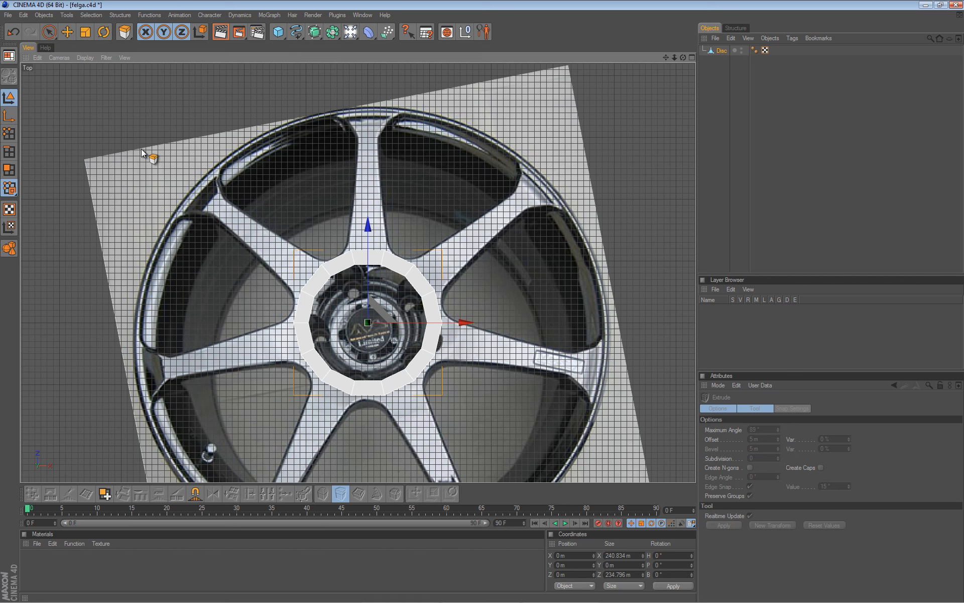
pyautogui.click(9, 151)
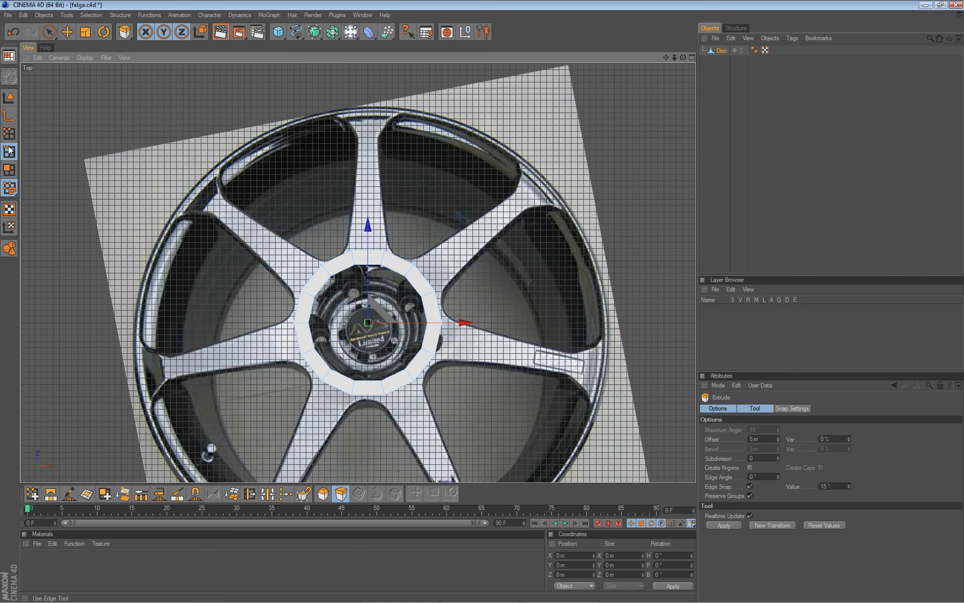
pyautogui.click(379, 252)
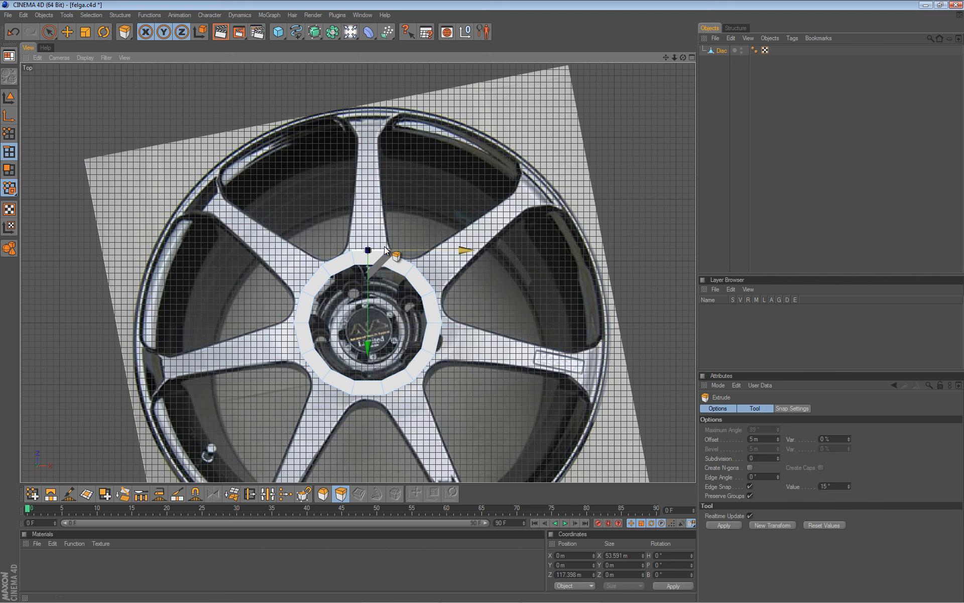
pyautogui.moveTo(405, 215); pyautogui.dragTo(481, 301)
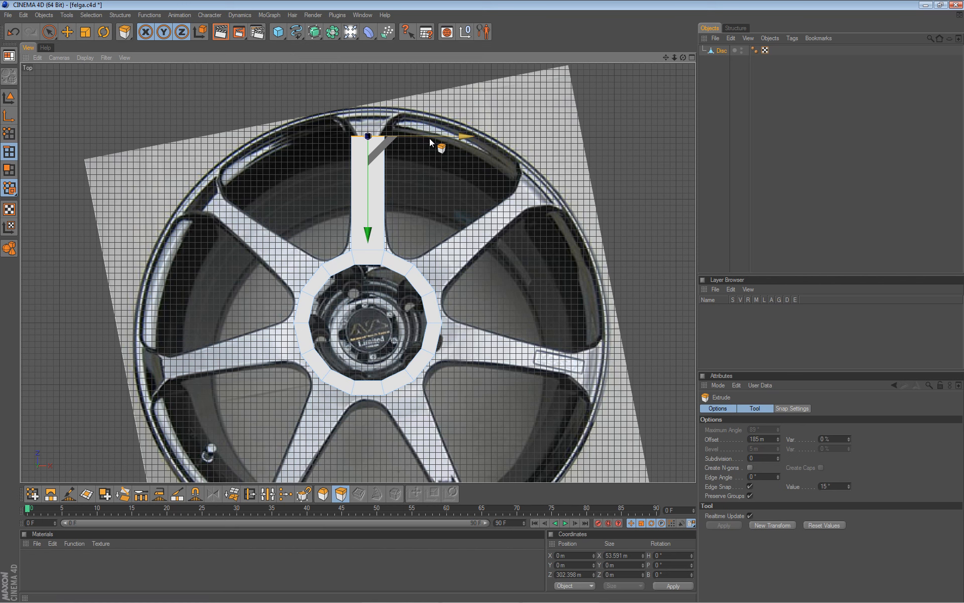
pyautogui.press('t')
pyautogui.moveTo(467, 136); pyautogui.dragTo(483, 301)
pyautogui.press('d')
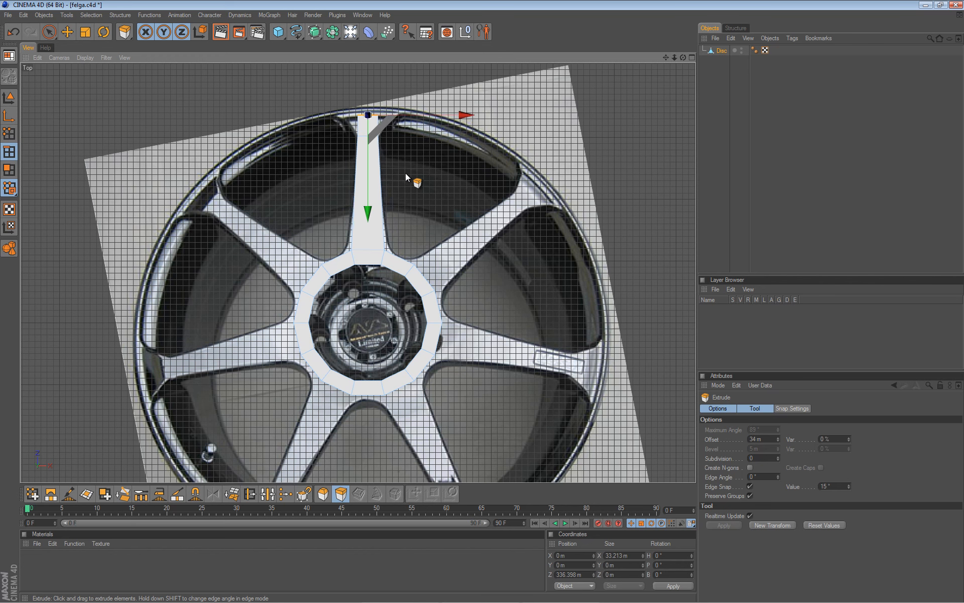
pyautogui.press('t')
pyautogui.moveTo(498, 302); pyautogui.dragTo(482, 300)
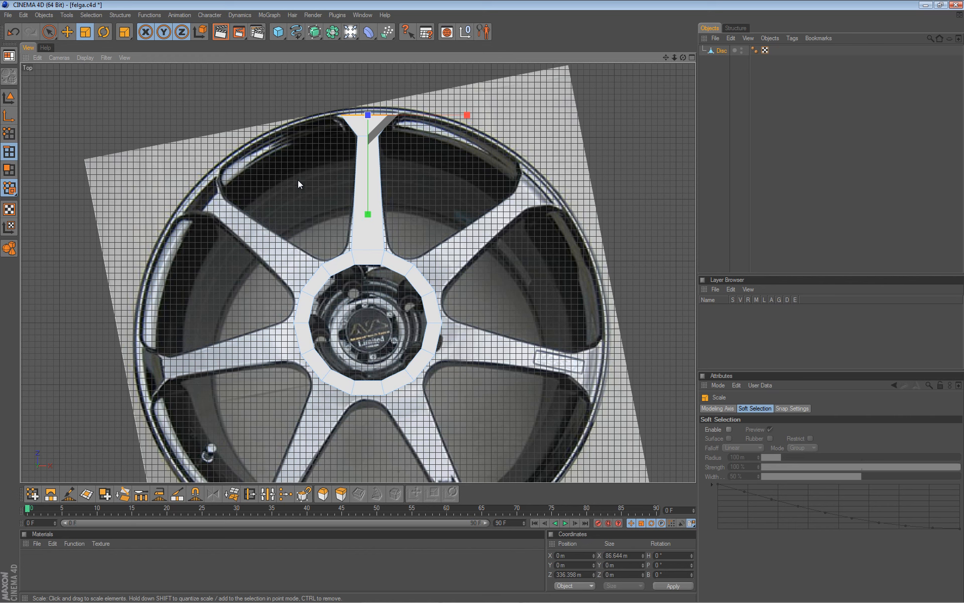
# Smooth the Disc under a new HyperNURBS with Isoparms display, then select the Disc.
pyautogui.click(317, 35)
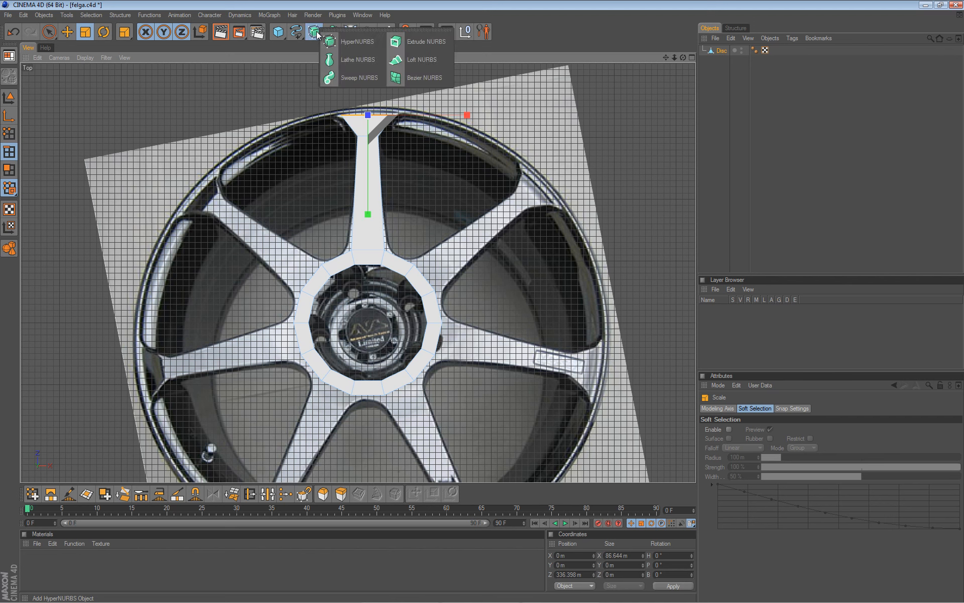
pyautogui.keyDown('alt'); pyautogui.click(342, 43); pyautogui.keyUp('alt')
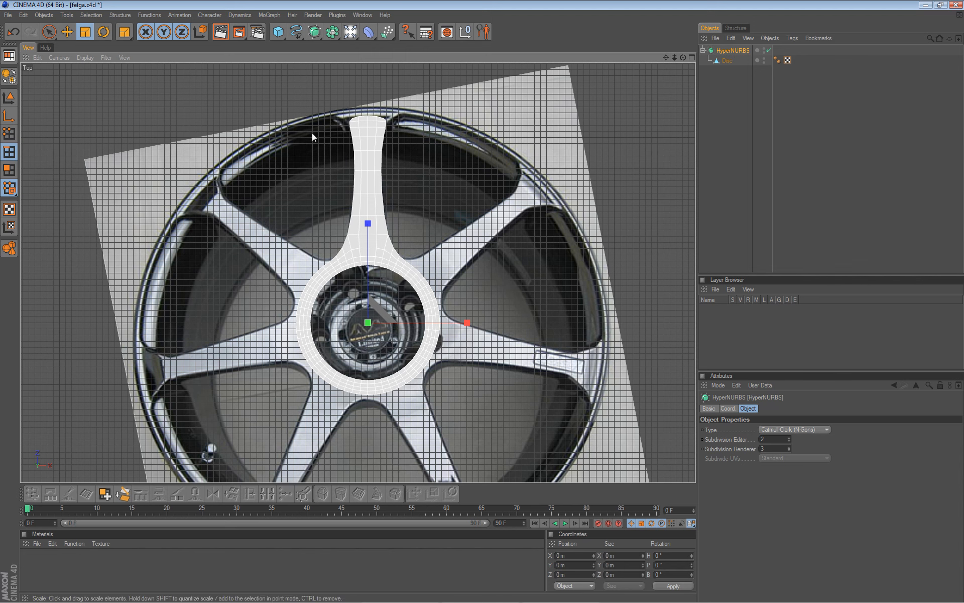
pyautogui.click(84, 59)
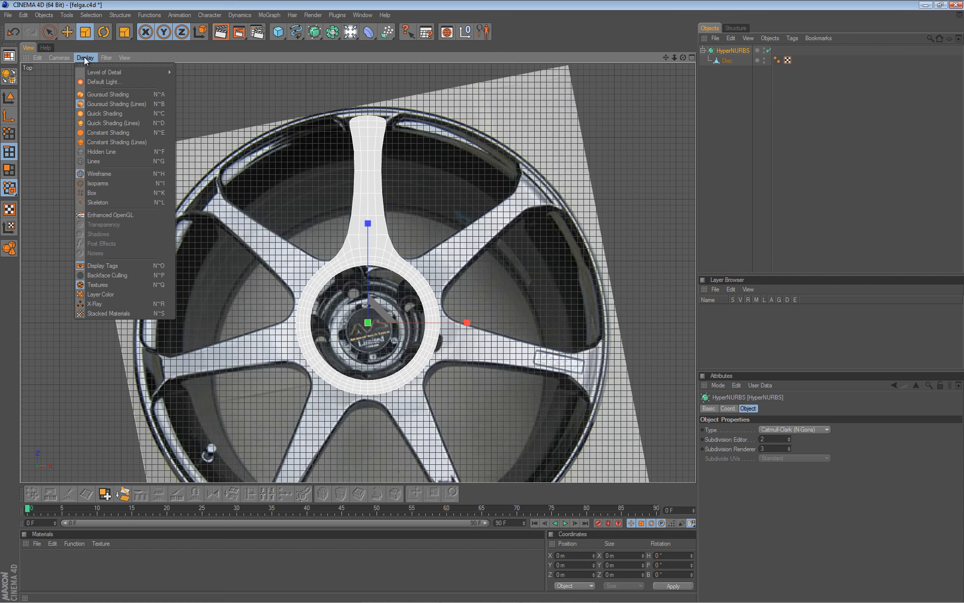
pyautogui.click(121, 184)
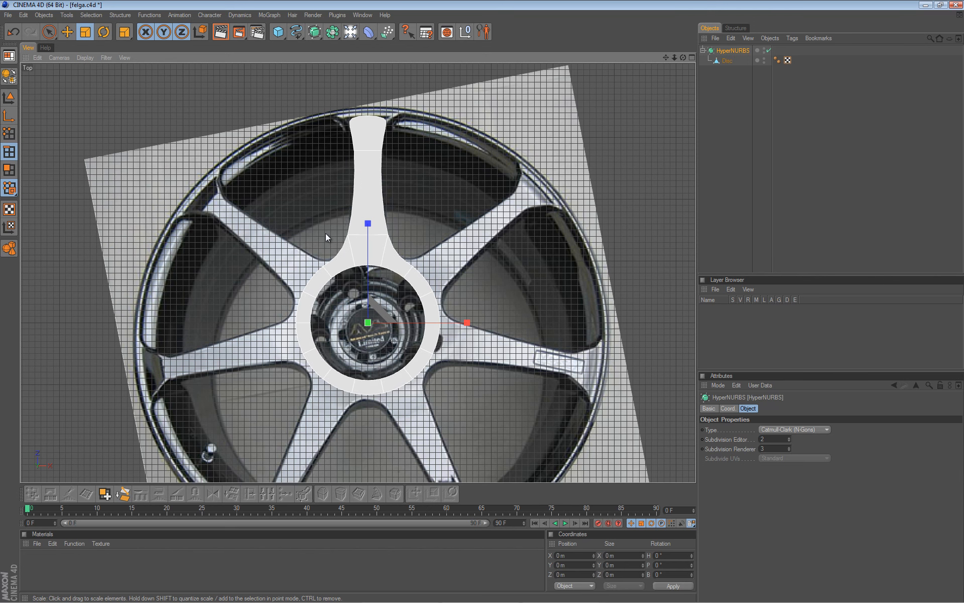
pyautogui.click(727, 61)
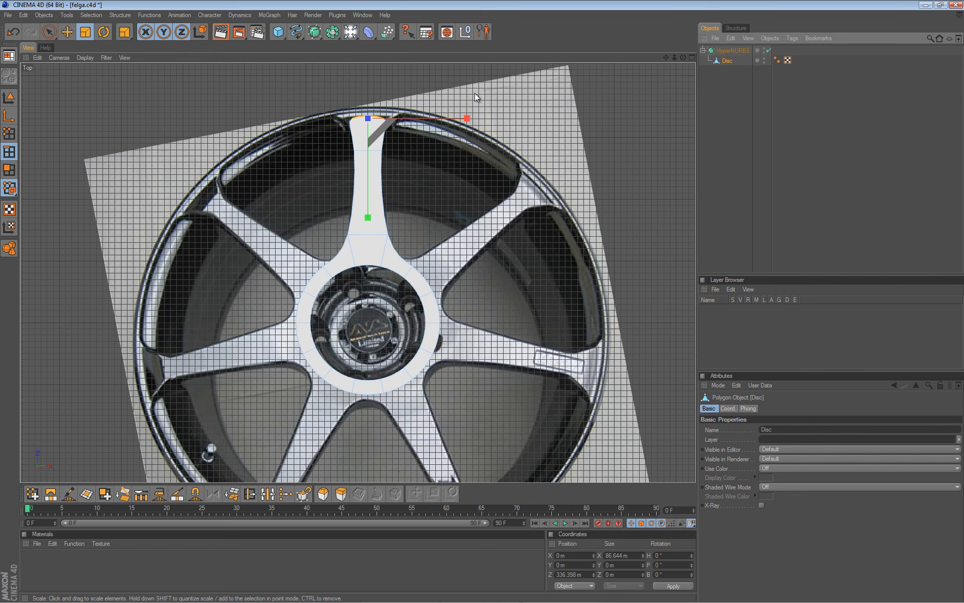
# Select the two base edges where the spoke meets the ring, checking the cage mesh.
pyautogui.scroll(5, 245, 174)
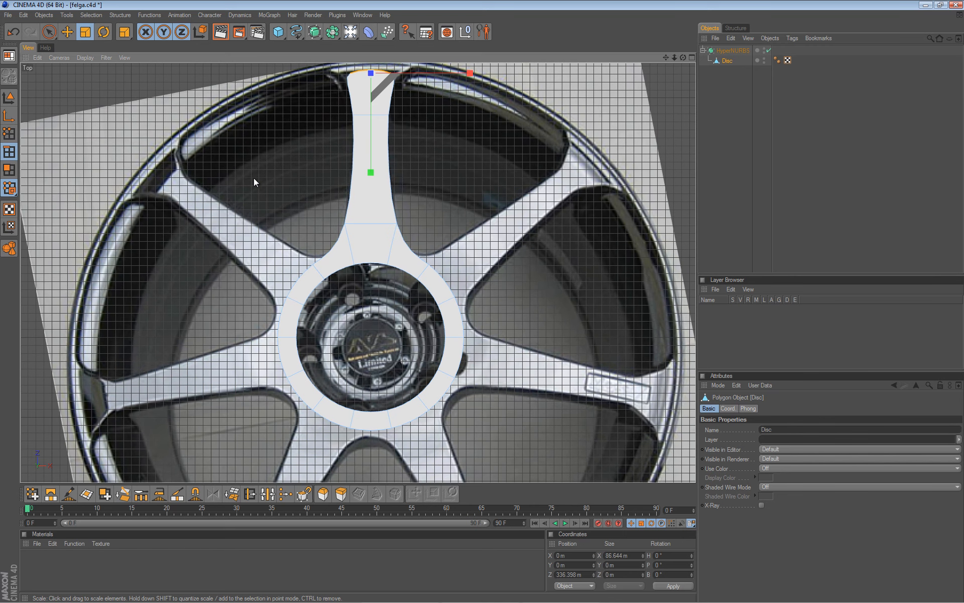
pyautogui.scroll(-2, 269, 270)
pyautogui.scroll(-1, 261, 203)
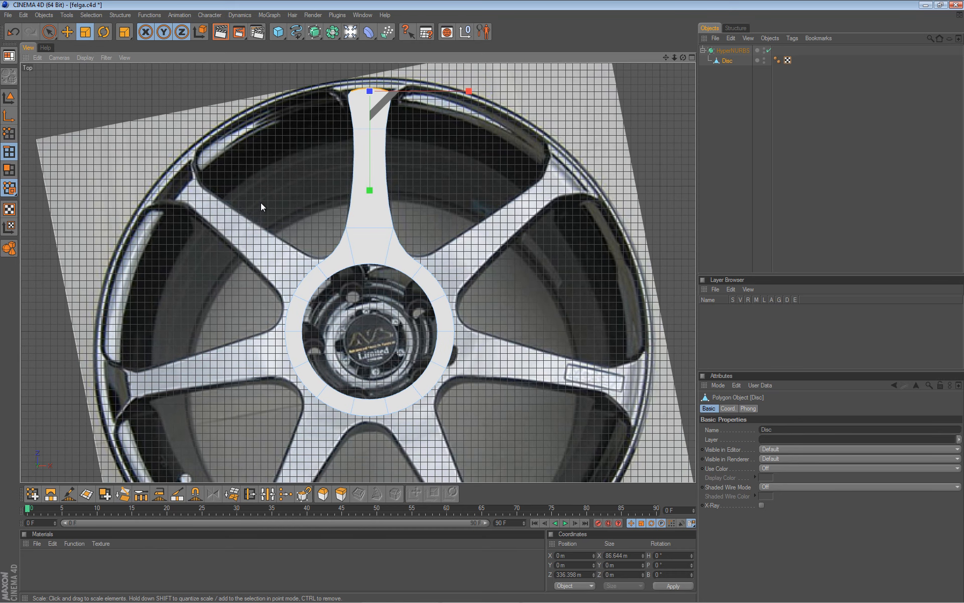
pyautogui.scroll(2, 261, 206)
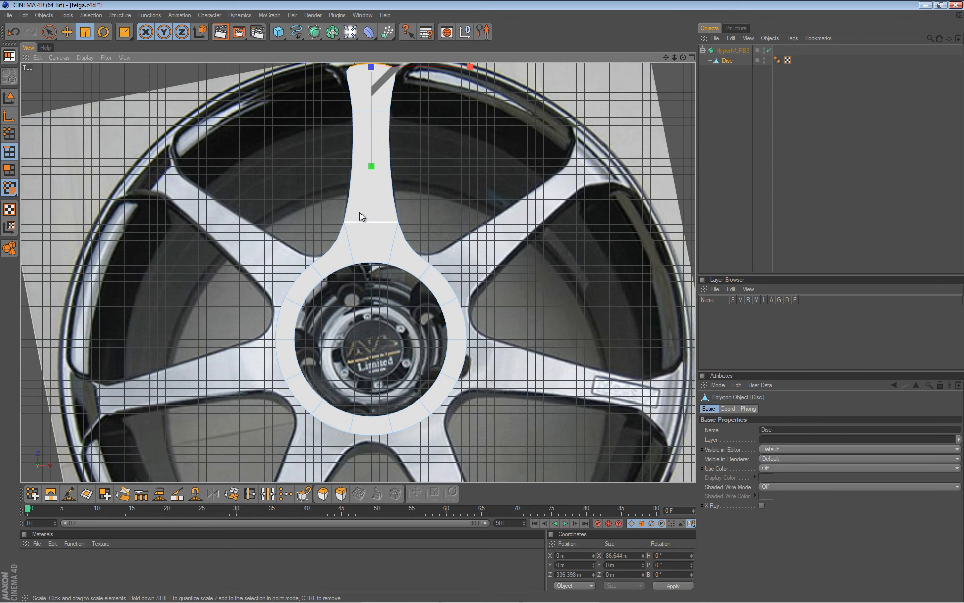
pyautogui.press('space')
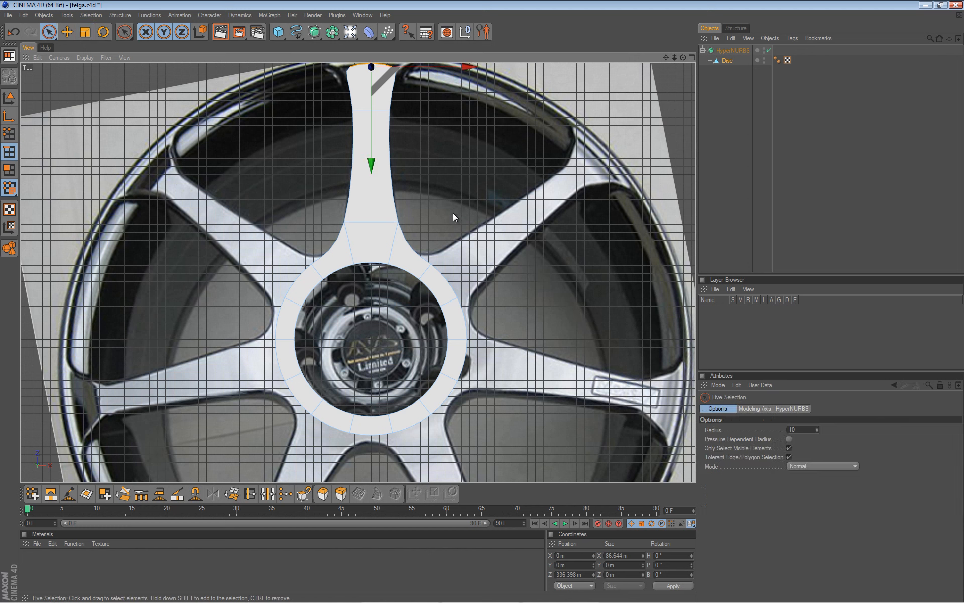
pyautogui.click(409, 251)
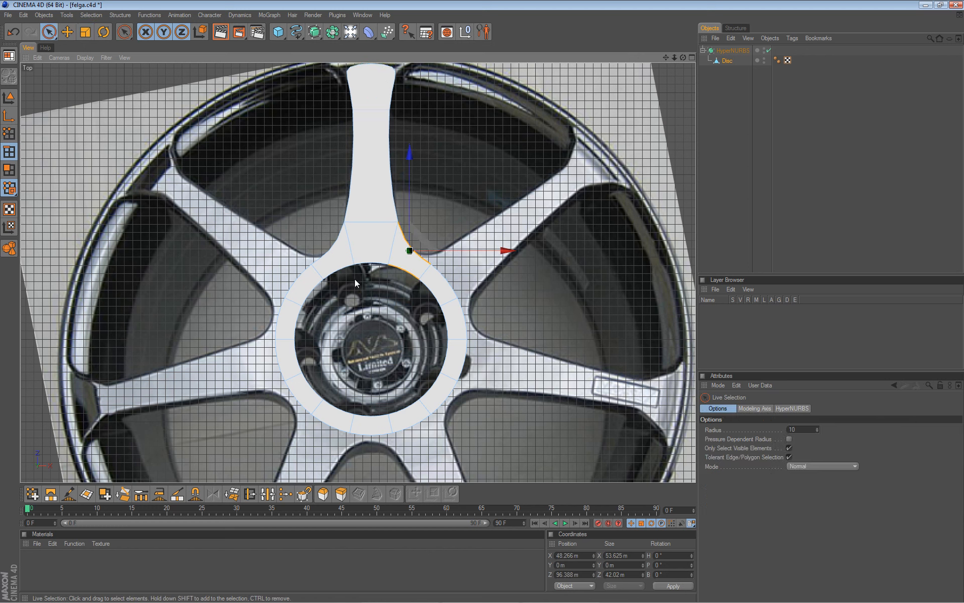
pyautogui.keyDown('shift'); pyautogui.click(316, 247); pyautogui.keyUp('shift')
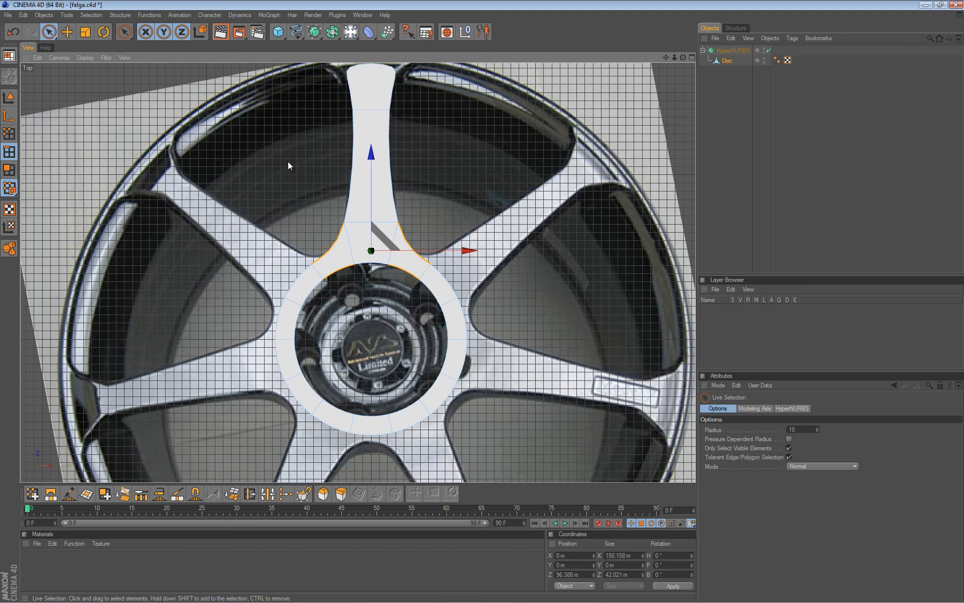
pyautogui.press('q')
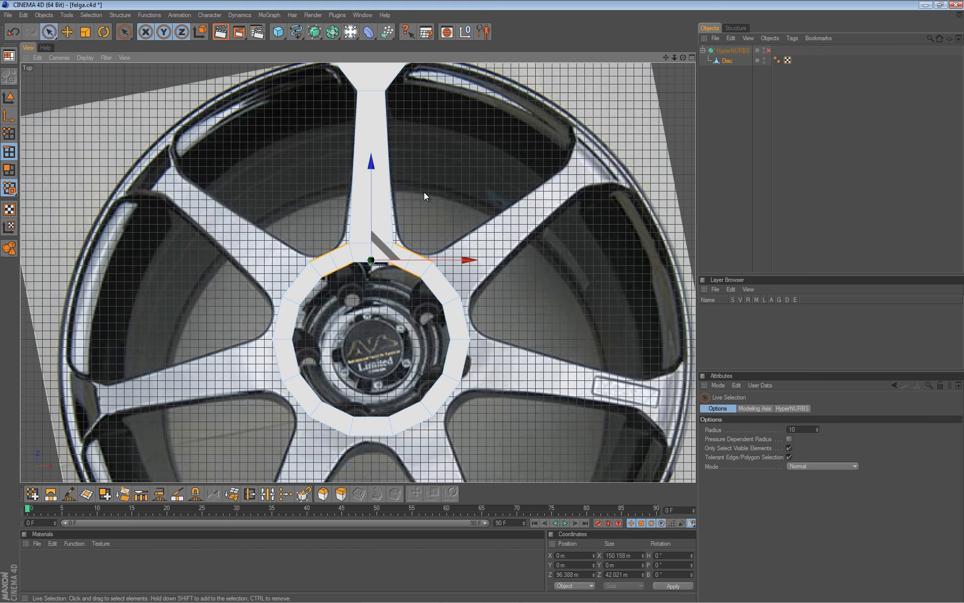
pyautogui.press('q')
# Select the spoke's two long side edges and subdivide them to add cross edges.
pyautogui.scroll(5, 430, 182)
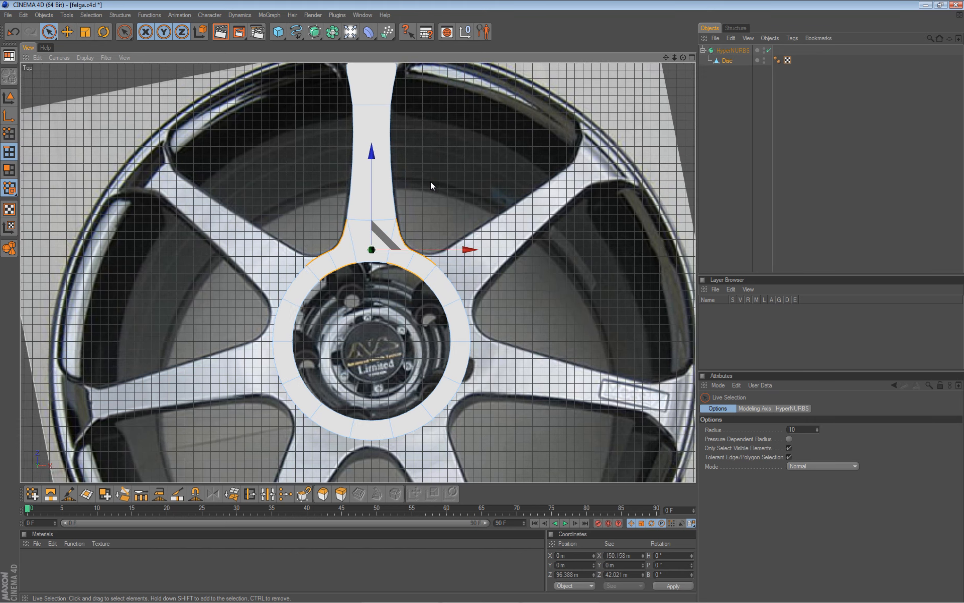
pyautogui.scroll(-3, 428, 170)
pyautogui.scroll(2, 426, 173)
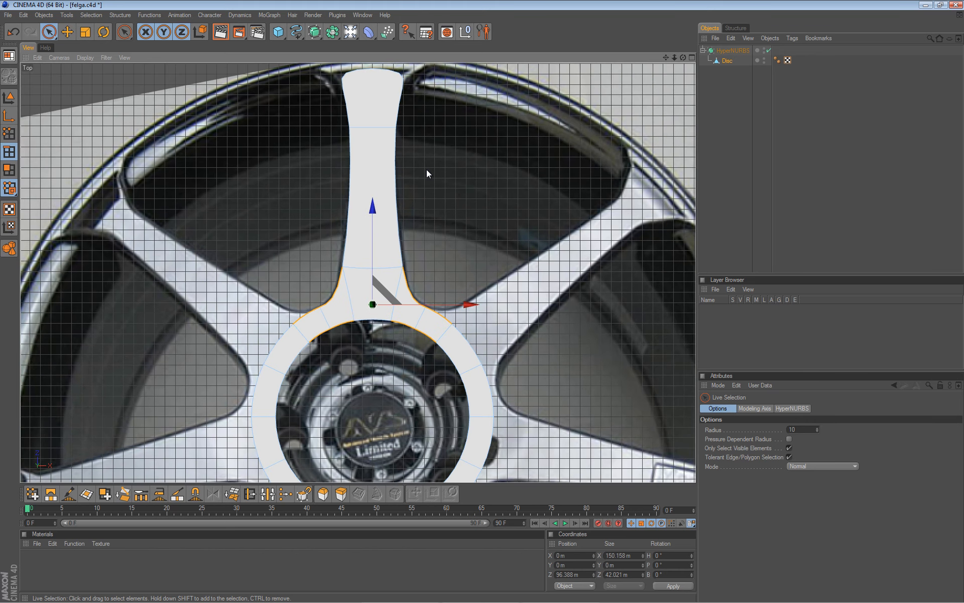
pyautogui.moveTo(288, 152)
pyautogui.mouseDown()
pyautogui.moveTo(316, 181)
pyautogui.moveTo(426, 181)
pyautogui.mouseUp()
pyautogui.press('m')
pyautogui.press('m')
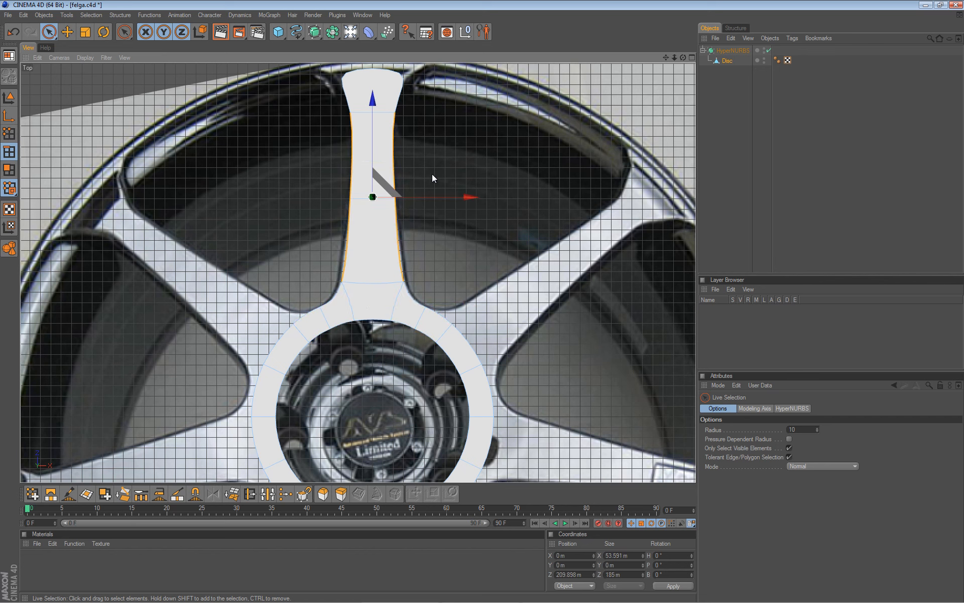
pyautogui.press('u')
pyautogui.press('s')
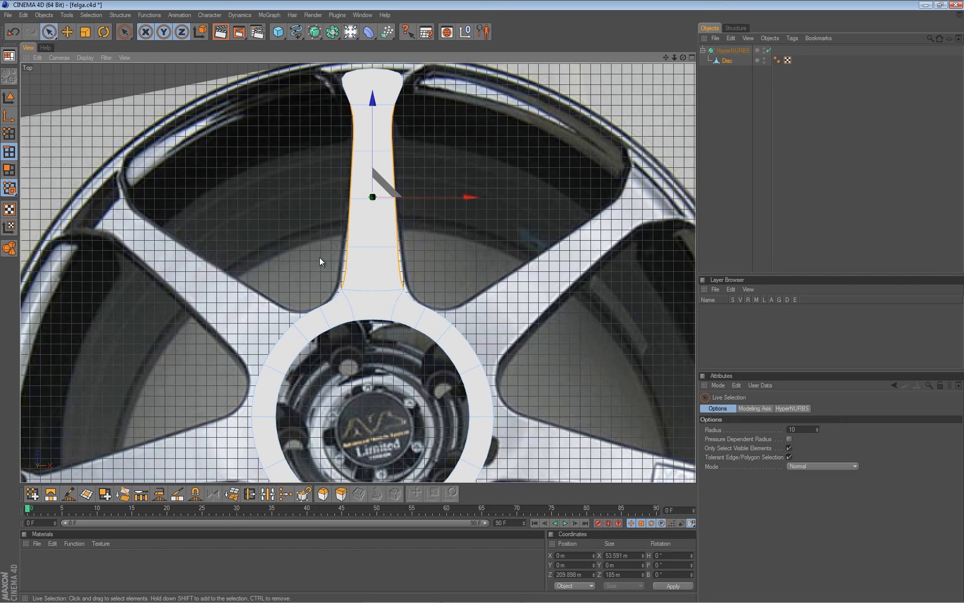
# Select the two points at the spoke's base and scale them wider horizontally.
pyautogui.press('0')
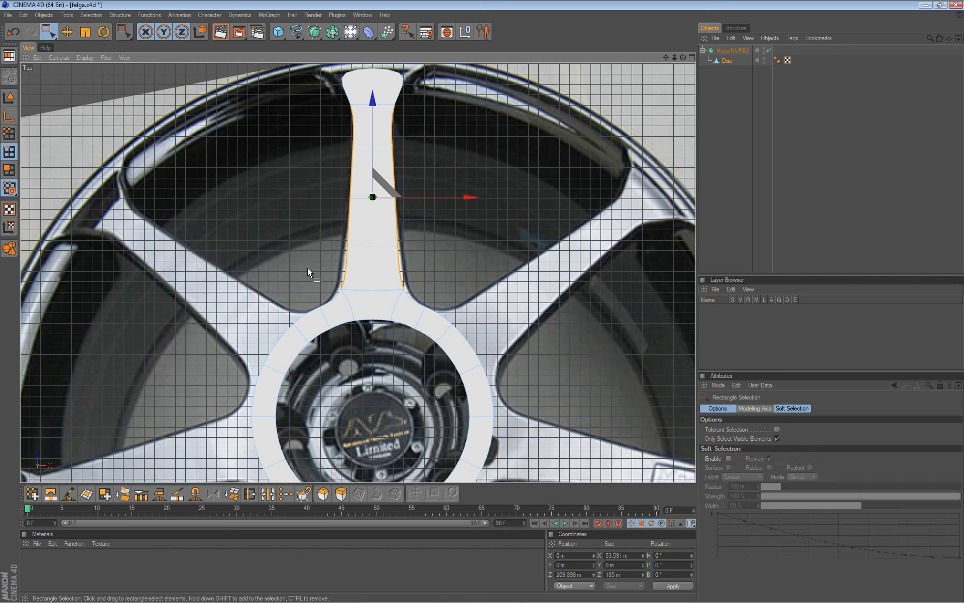
pyautogui.moveTo(314, 275); pyautogui.dragTo(374, 297)
pyautogui.click(10, 134)
pyautogui.moveTo(312, 276); pyautogui.dragTo(427, 296)
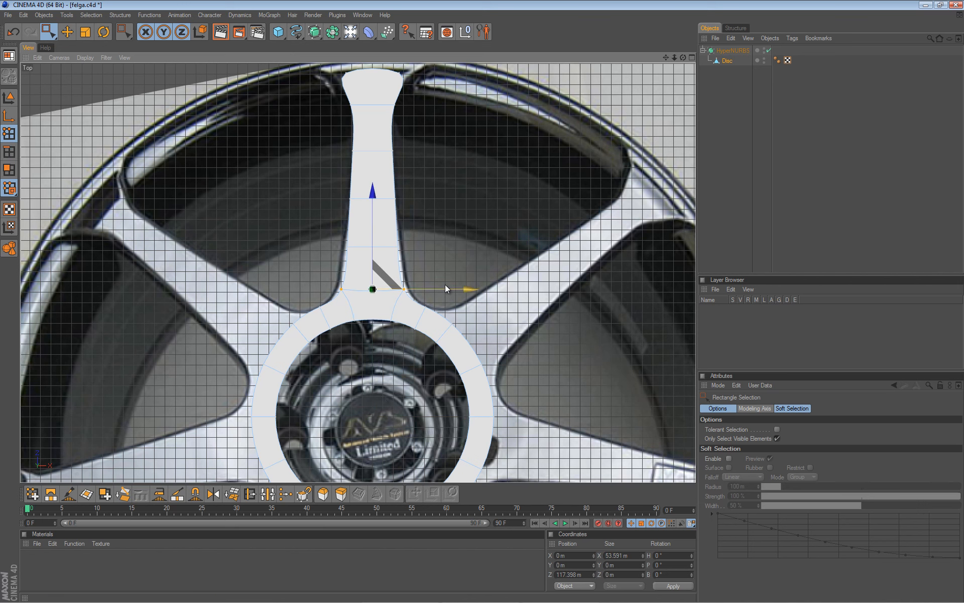
pyautogui.press('t')
pyautogui.moveTo(486, 302); pyautogui.dragTo(485, 302)
# Scale the two mid-spoke points to make the spoke's middle 55.88 m wide.
pyautogui.press('space')
pyautogui.moveTo(311, 237); pyautogui.dragTo(448, 255)
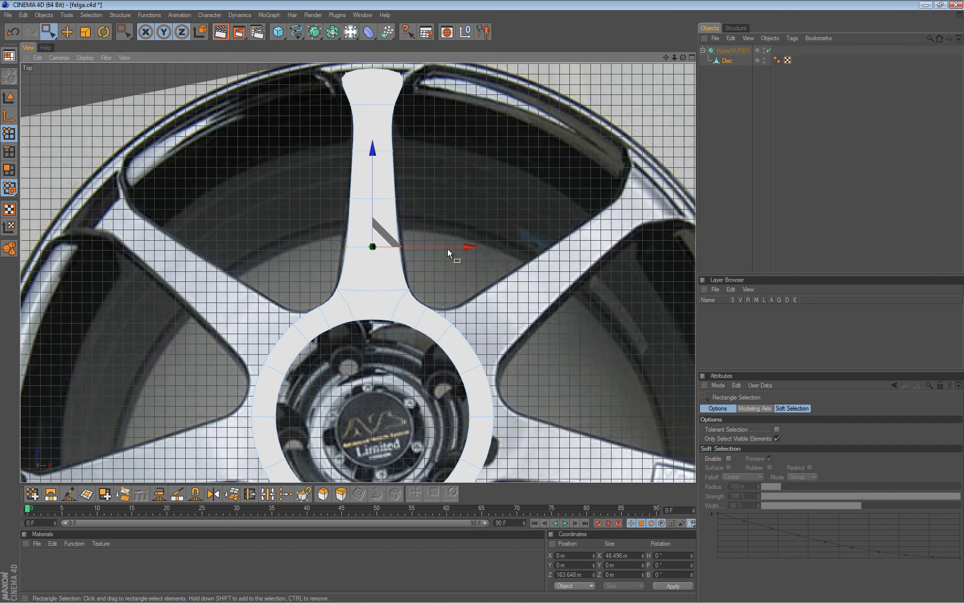
pyautogui.press('t')
pyautogui.moveTo(484, 301); pyautogui.dragTo(484, 302)
pyautogui.scroll(-1, 378, 106)
pyautogui.scroll(-1, 377, 108)
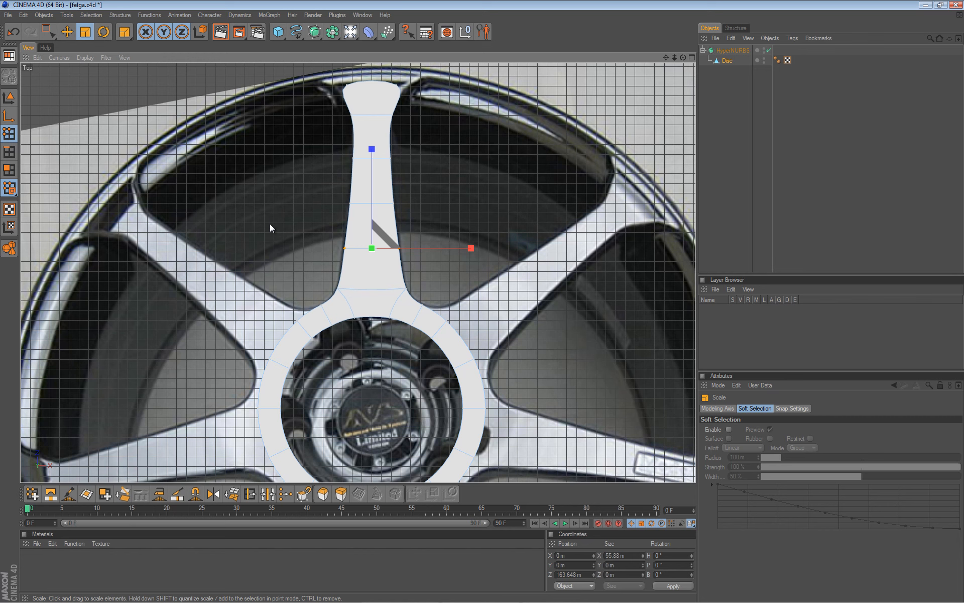
# Select the left and right edges where the spoke meets the ring.
pyautogui.click(9, 151)
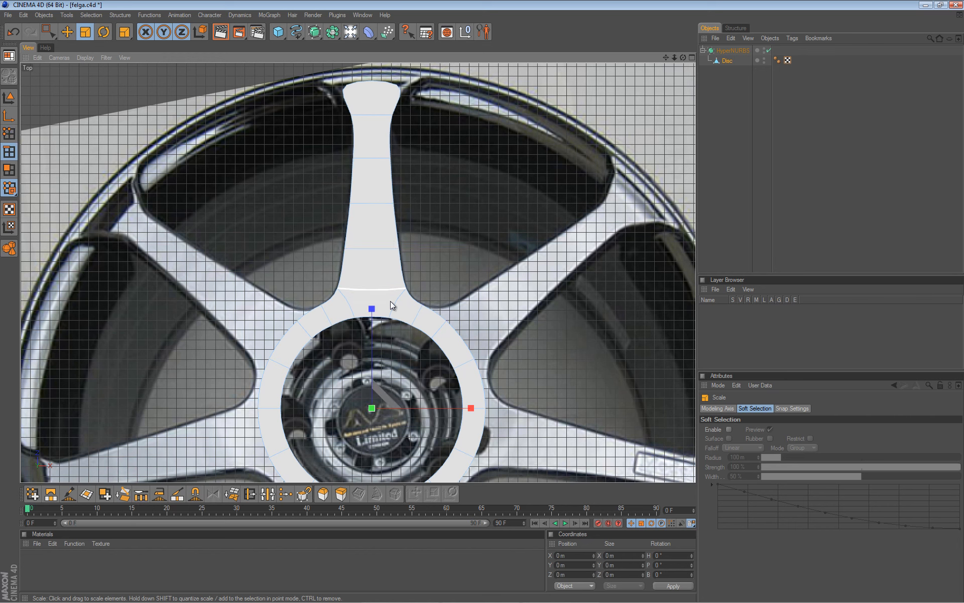
pyautogui.press('e')
pyautogui.click(326, 316)
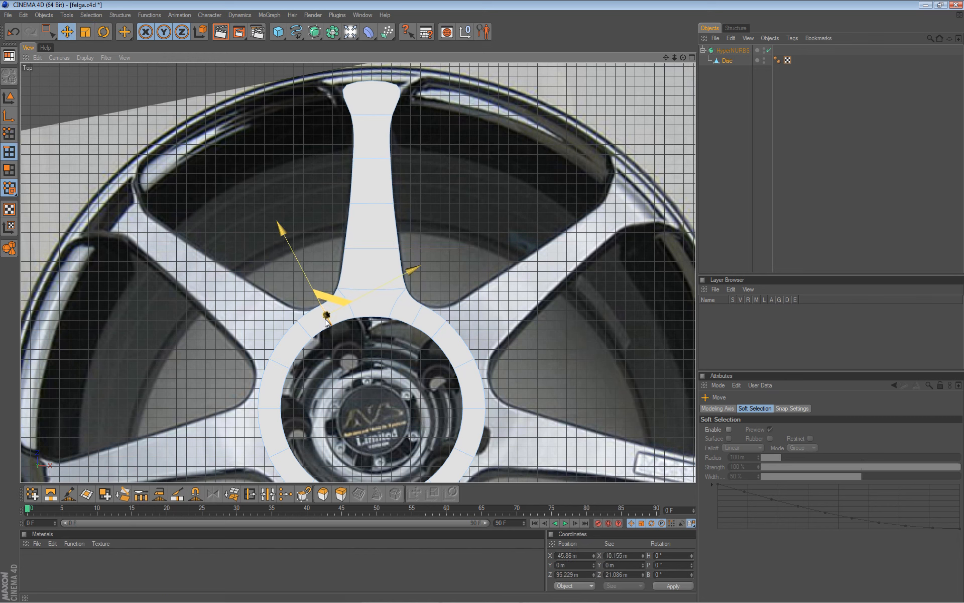
pyautogui.keyDown('shift'); pyautogui.click(416, 317); pyautogui.keyUp('shift')
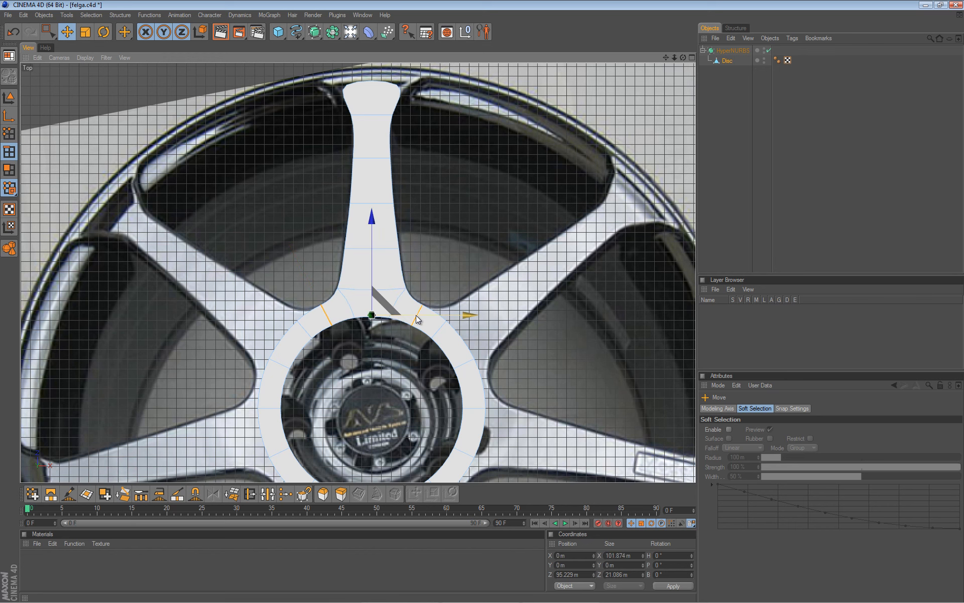
# Fill-select the hub ring polygons and delete them, leaving only the spoke.
pyautogui.press('u')
pyautogui.press('f')
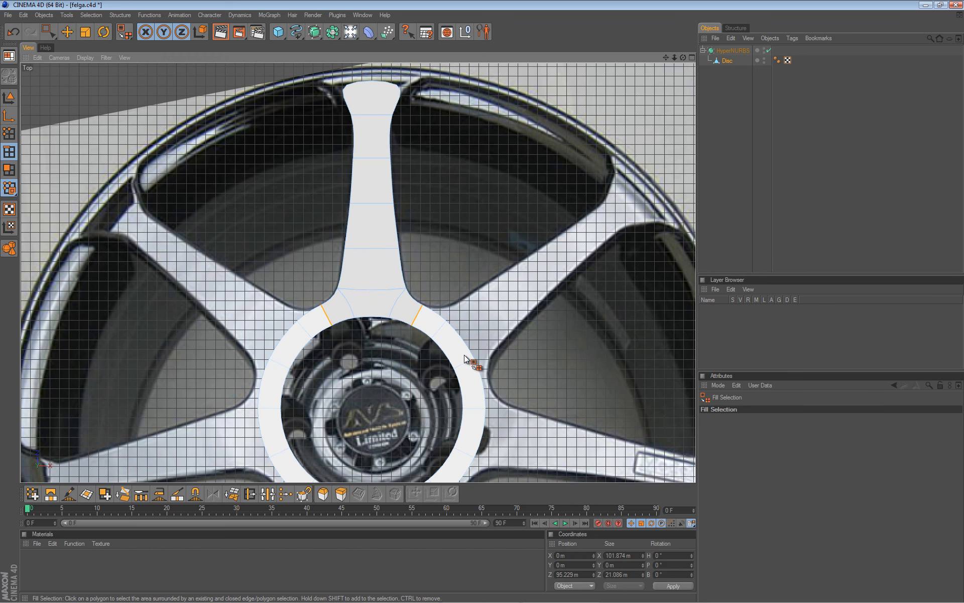
pyautogui.click(462, 359)
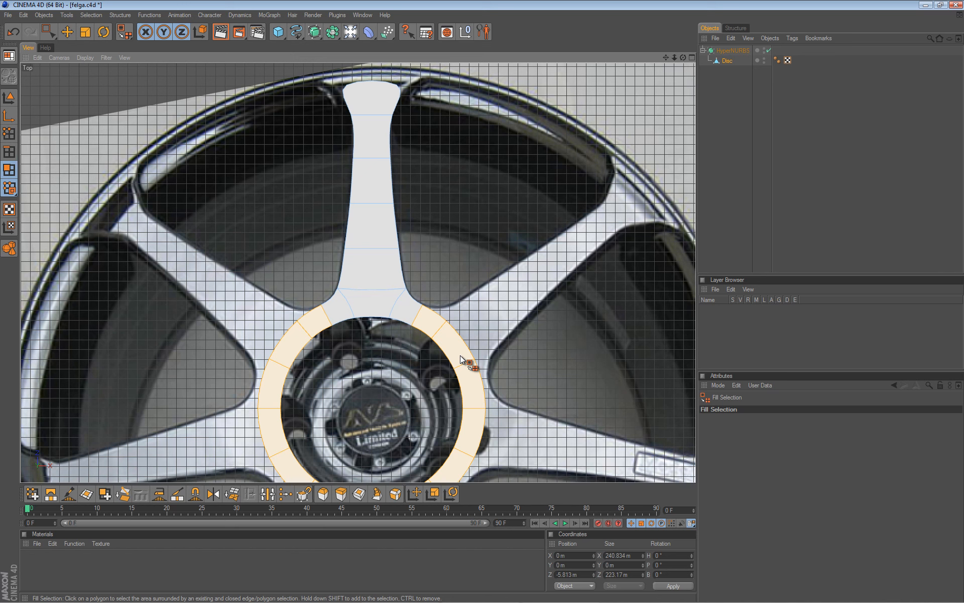
pyautogui.press('Delete')
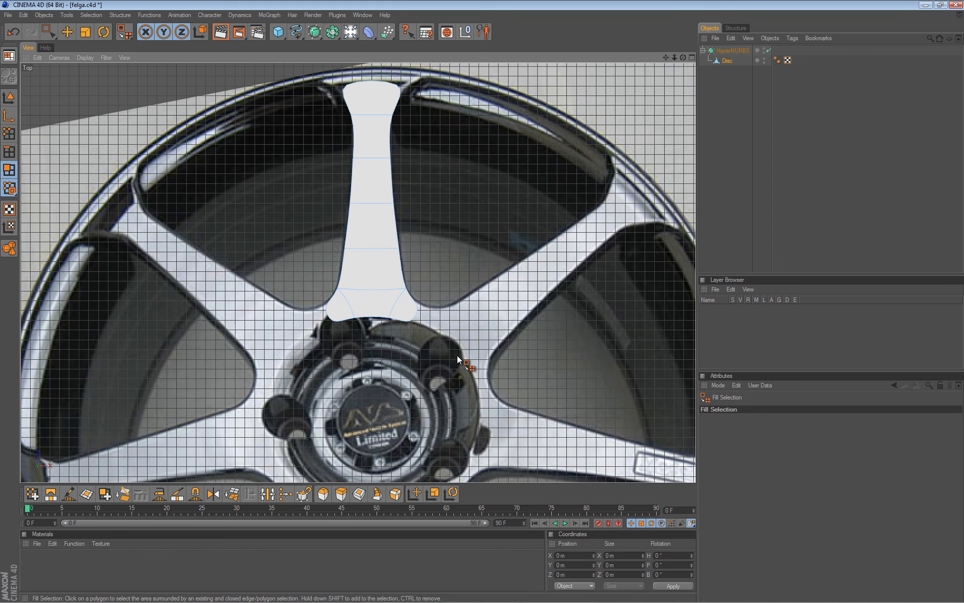
pyautogui.scroll(-2, 408, 220)
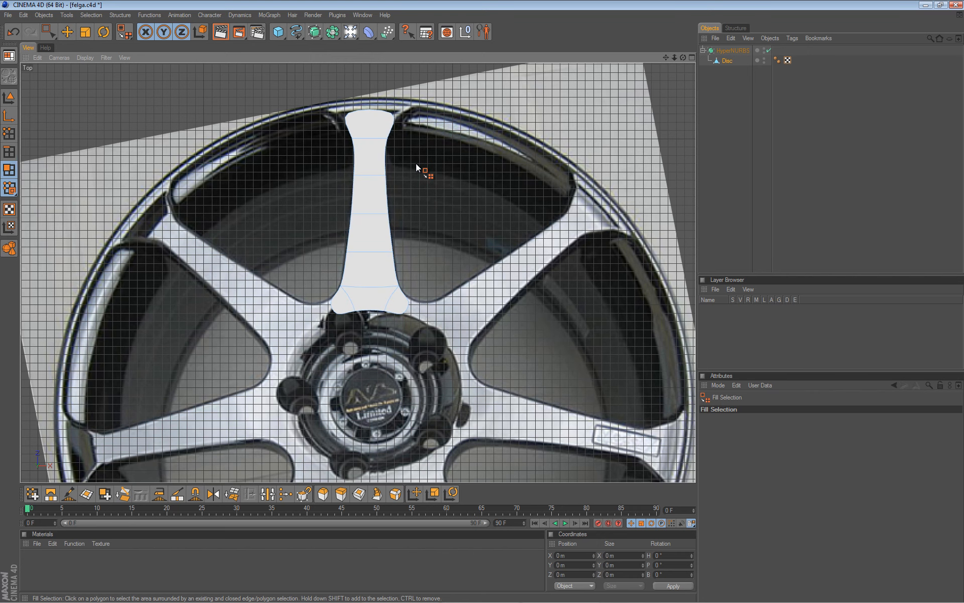
pyautogui.scroll(-3, 415, 163)
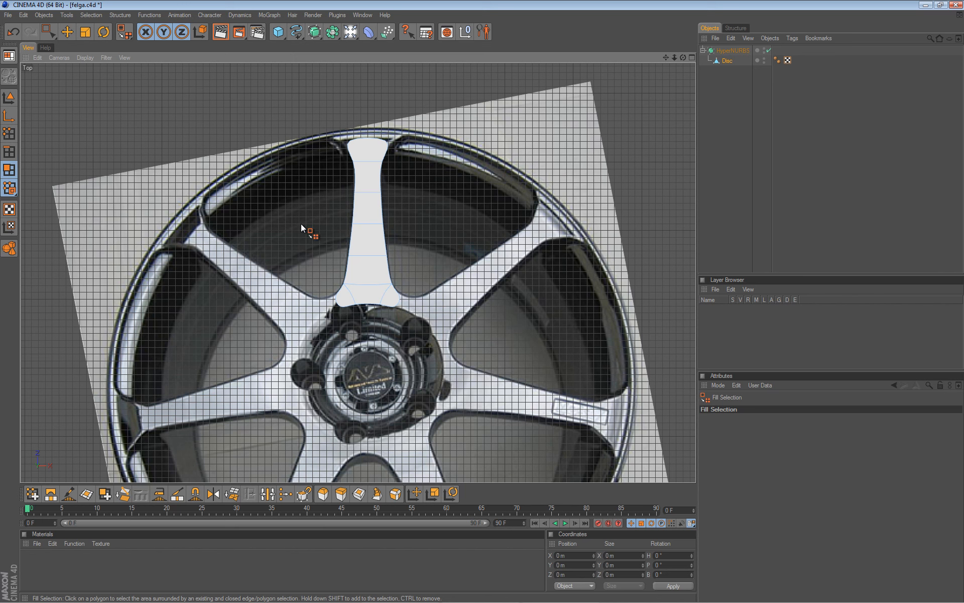
# Wrap the Disc spoke in a MoGraph Cloner Object under the HyperNURBS.
pyautogui.press('e')
pyautogui.press('F8')
pyautogui.press('F7')
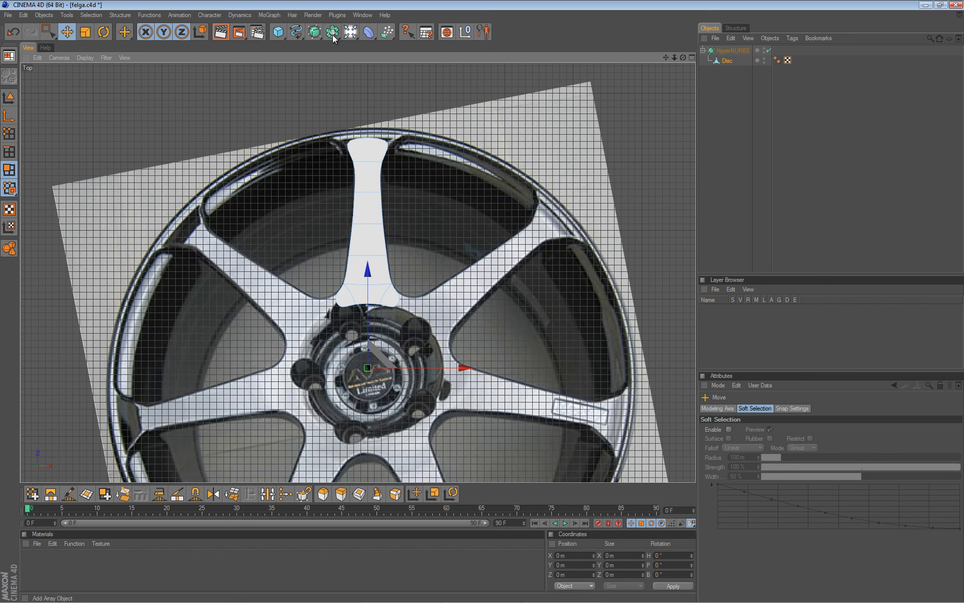
pyautogui.click(270, 16)
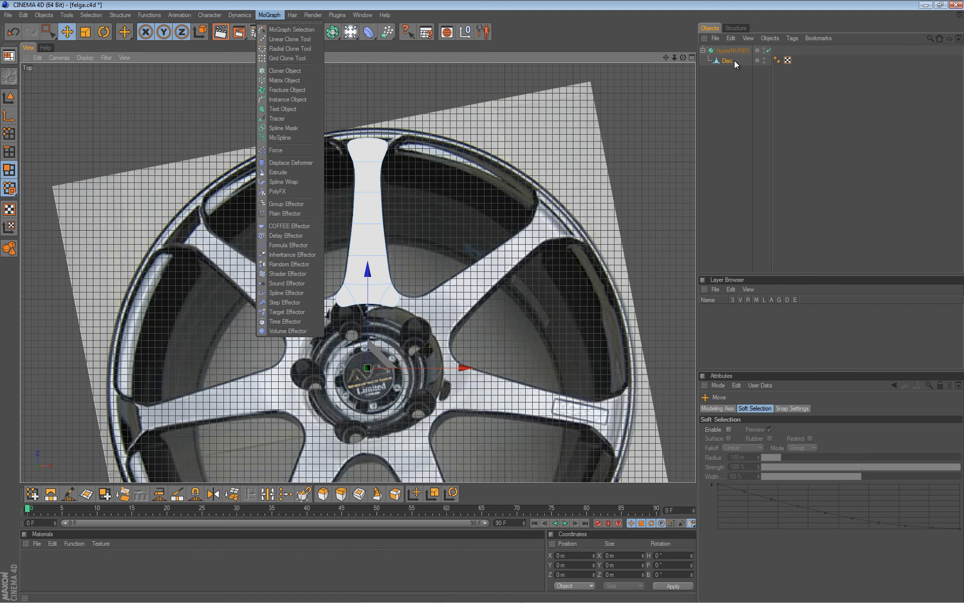
pyautogui.keyDown('alt'); pyautogui.click(288, 72); pyautogui.keyUp('alt')
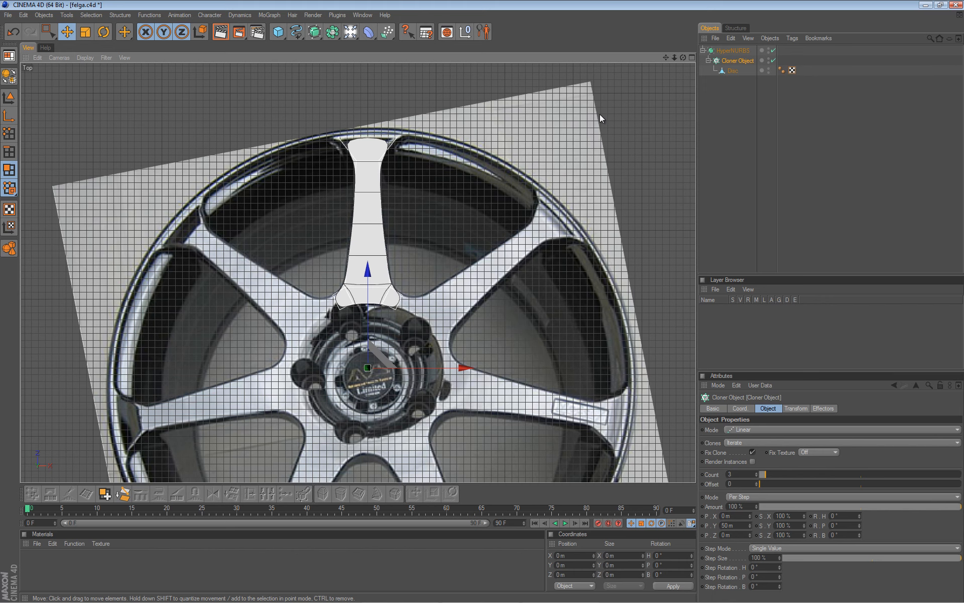
# Change the Cloner mode from Linear to Radial and maximize the Top view.
pyautogui.middleClick(279, 233)
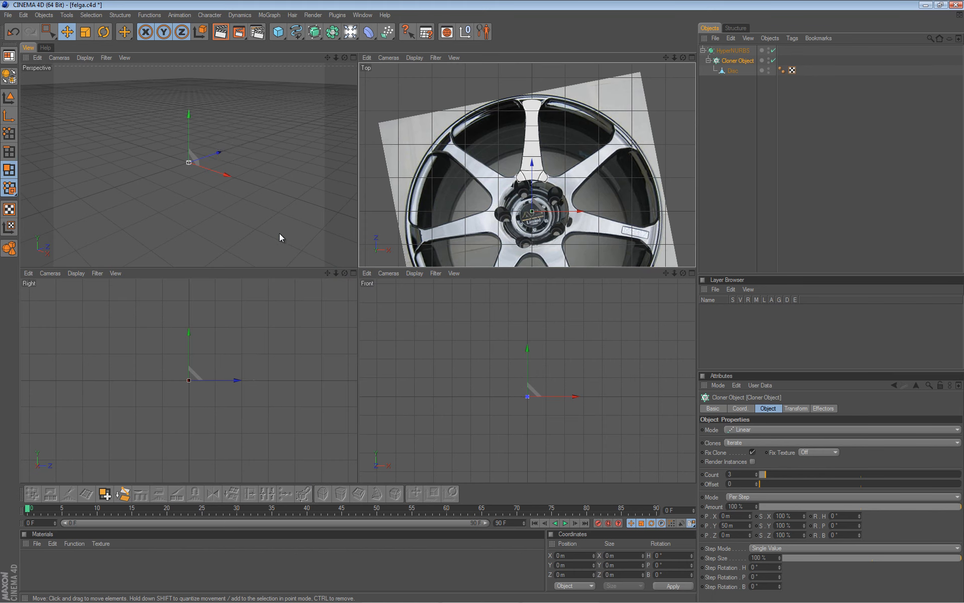
pyautogui.middleClick(227, 156)
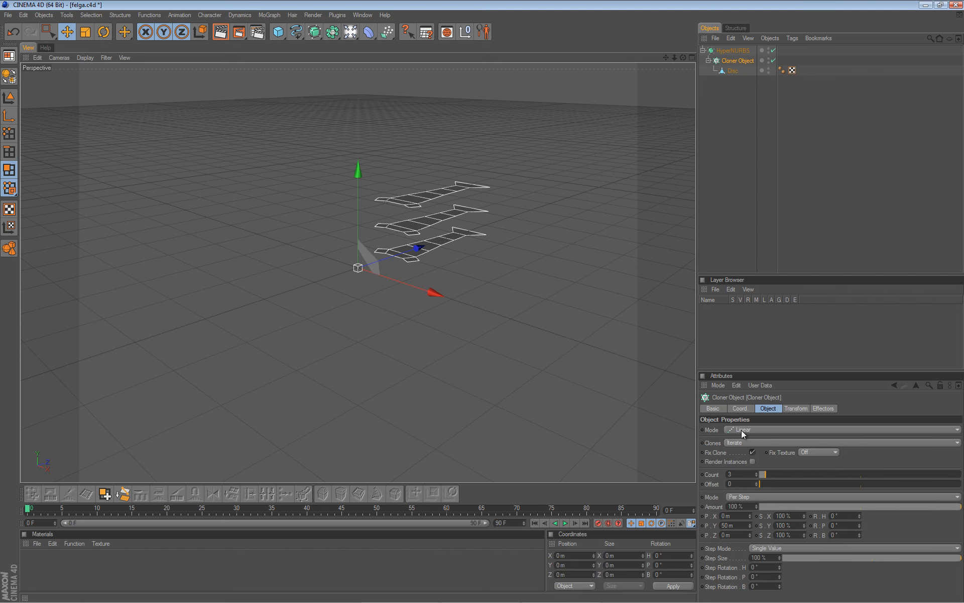
pyautogui.middleClick(350, 244)
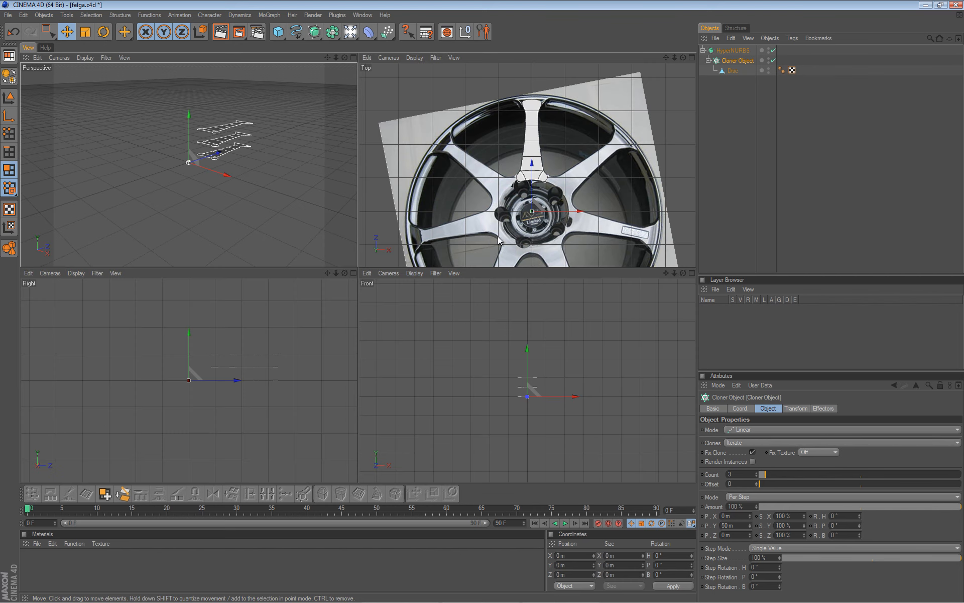
pyautogui.click(752, 427)
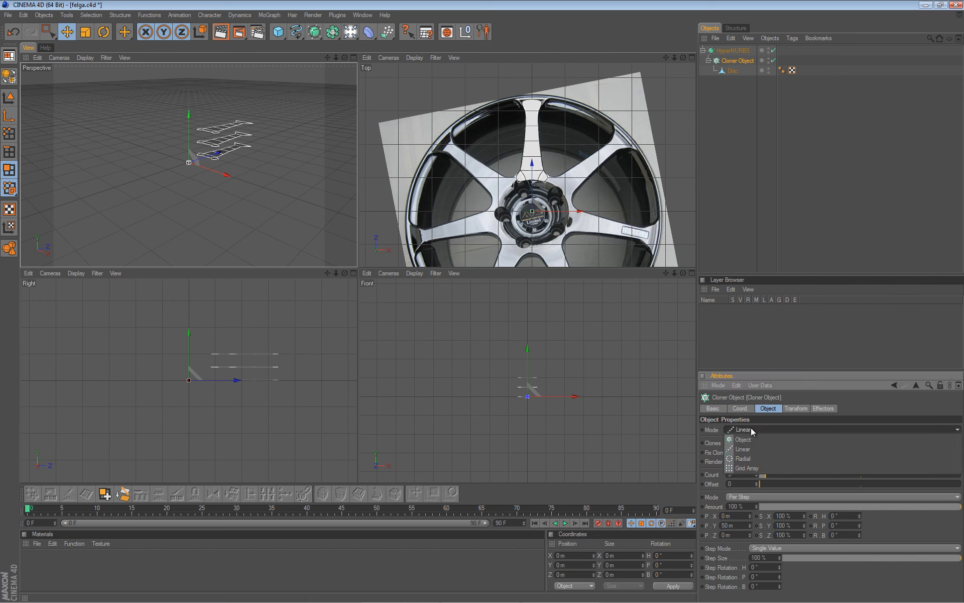
pyautogui.click(748, 459)
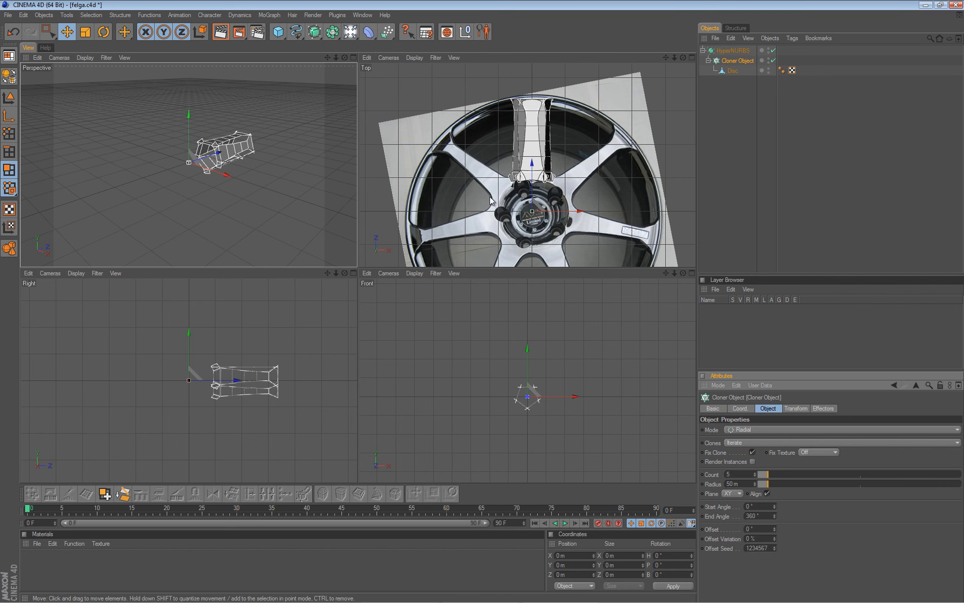
pyautogui.middleClick(460, 192)
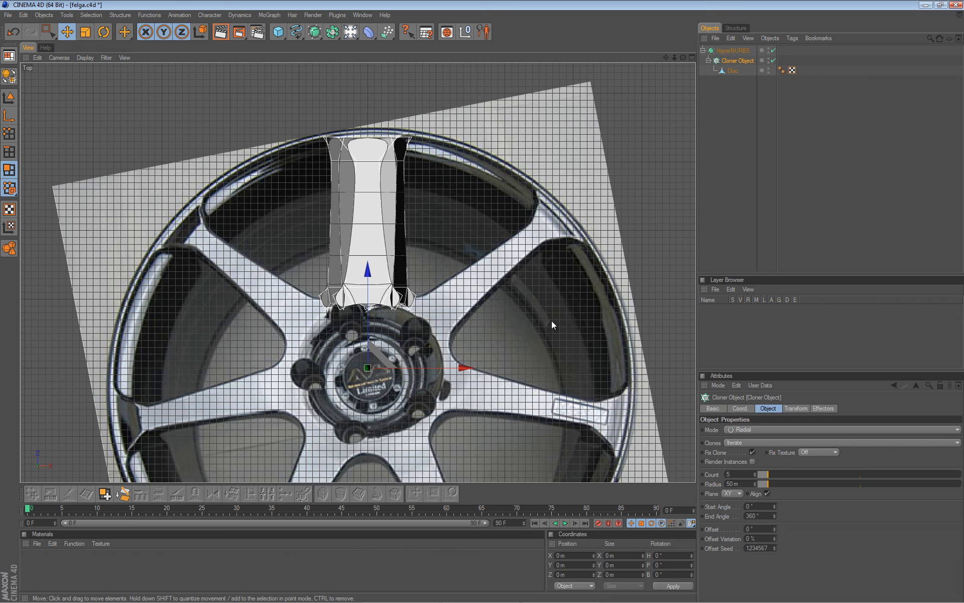
# Try the ZY plane for the radial clones and inspect them in perspective.
pyautogui.click(740, 493)
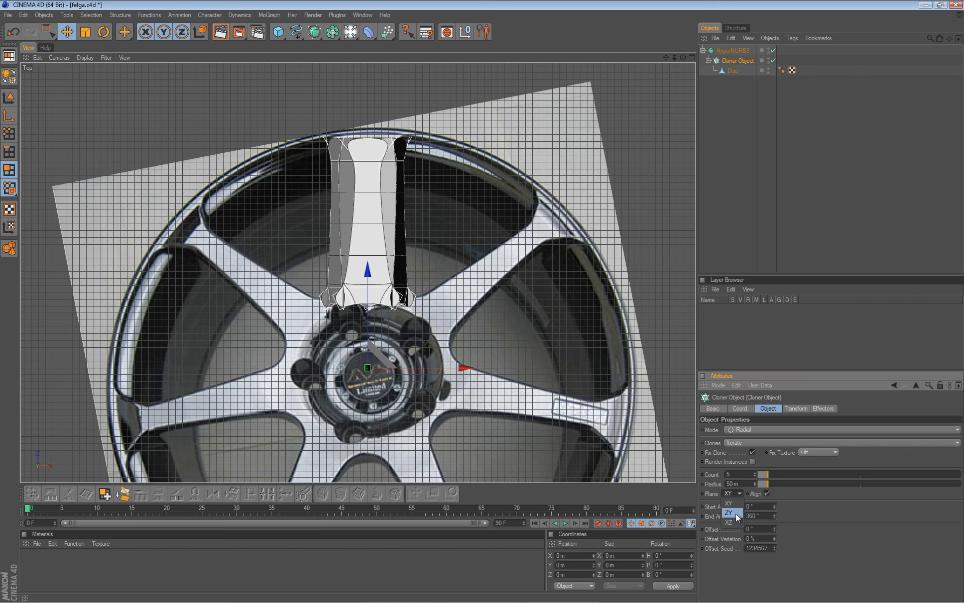
pyautogui.click(736, 514)
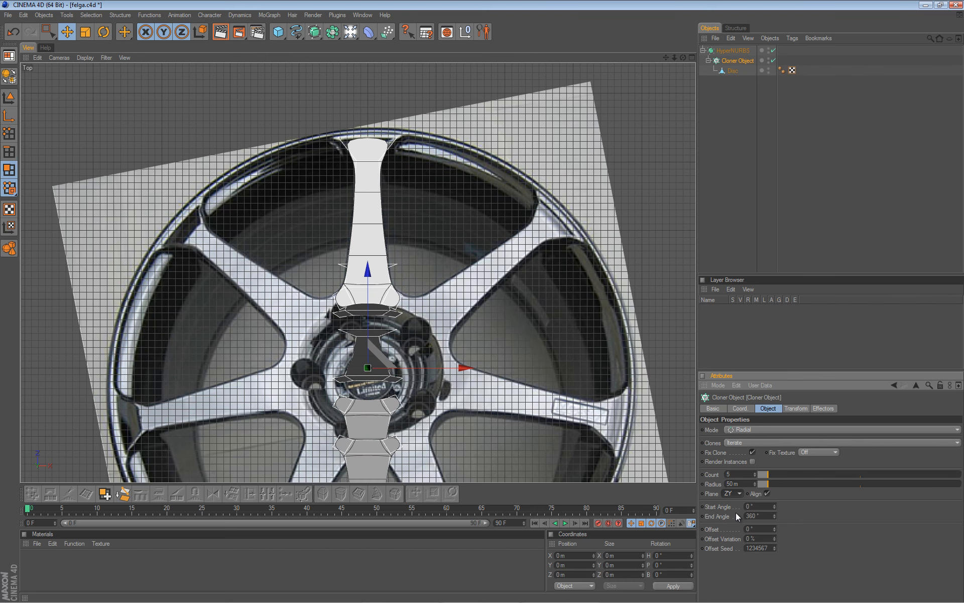
pyautogui.middleClick(260, 260)
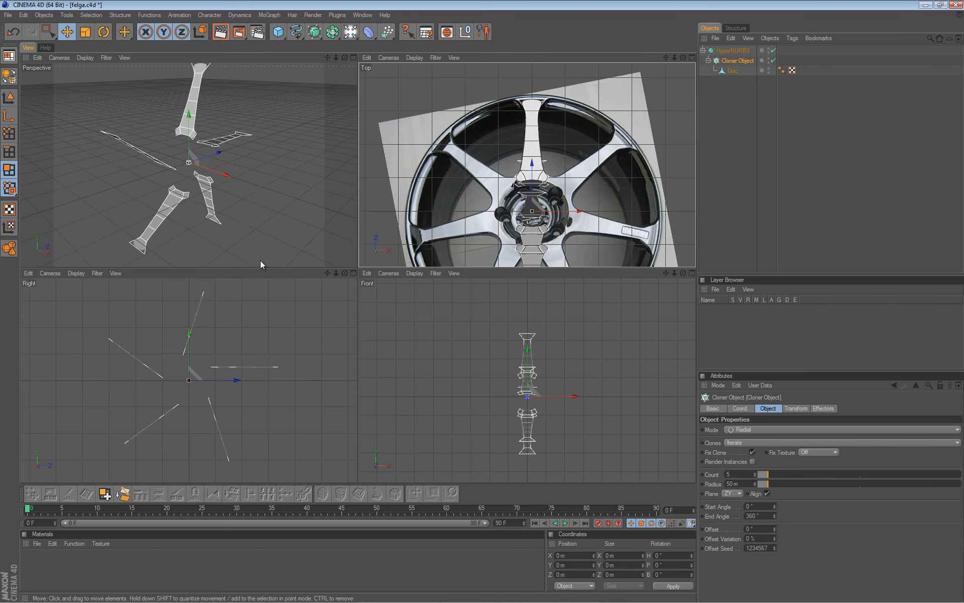
pyautogui.middleClick(247, 213)
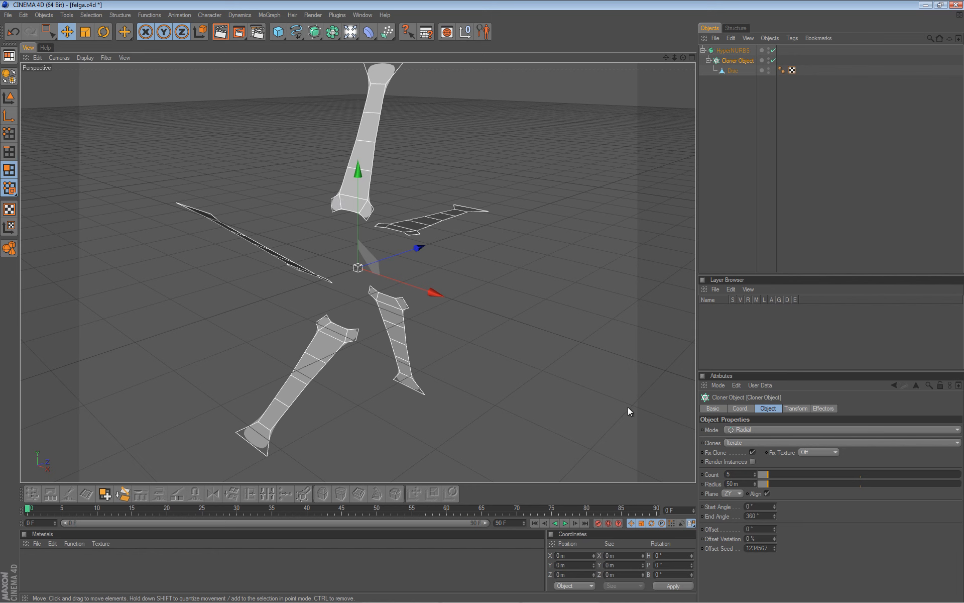
# Set the Cloner plane to XZ and frame the spokes over the wheel reference.
pyautogui.click(733, 493)
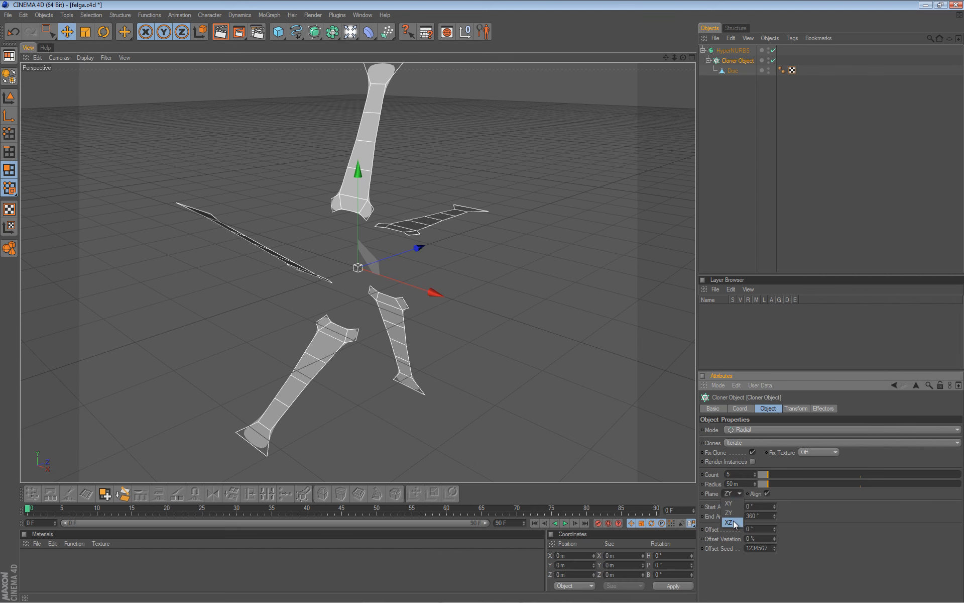
pyautogui.click(732, 522)
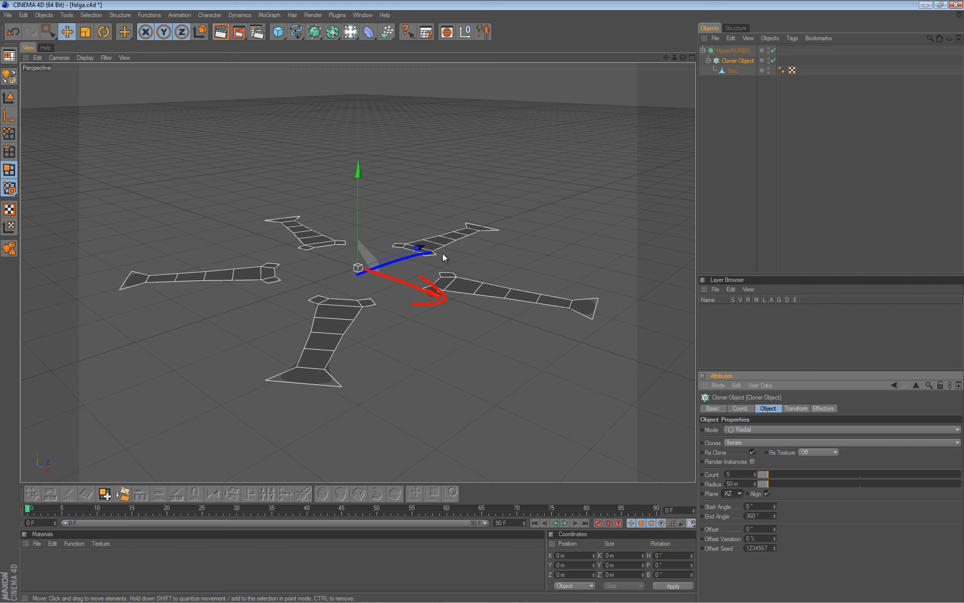
pyautogui.middleClick(517, 240)
pyautogui.middleClick(522, 197)
pyautogui.scroll(-2, 499, 266)
pyautogui.keyDown('alt'); pyautogui.moveTo(482, 384); pyautogui.dragTo(498, 320, button='middle'); pyautogui.keyUp('alt')
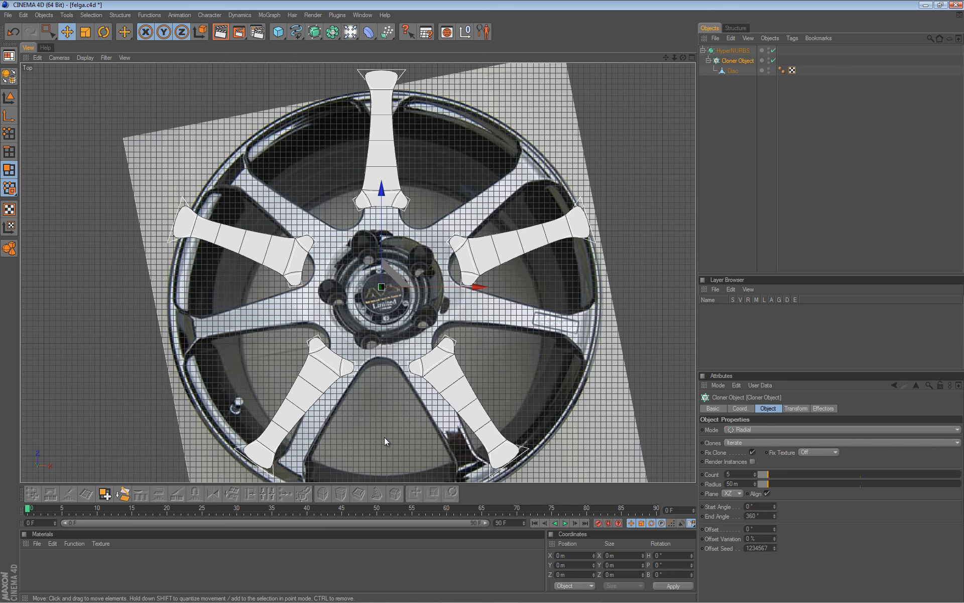
# Set the Cloner Count to 7 and Radius to 0 m so the spokes meet at the hub.
pyautogui.click(755, 475)
pyautogui.click(755, 474)
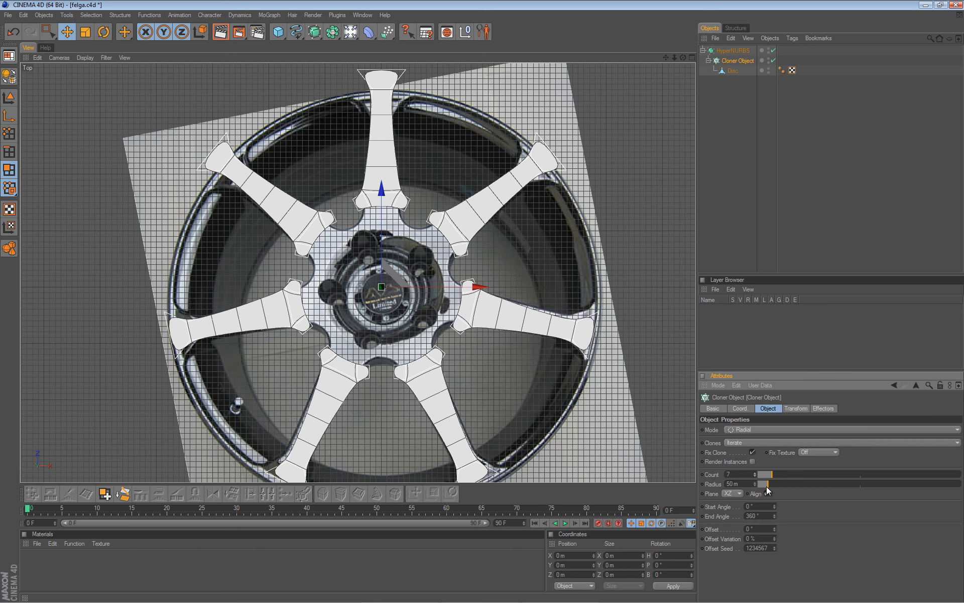
pyautogui.moveTo(765, 483)
pyautogui.mouseDown()
pyautogui.moveTo(801, 478)
pyautogui.moveTo(764, 474)
pyautogui.moveTo(804, 472)
pyautogui.moveTo(766, 478)
pyautogui.mouseUp()
pyautogui.moveTo(767, 477); pyautogui.dragTo(750, 478)
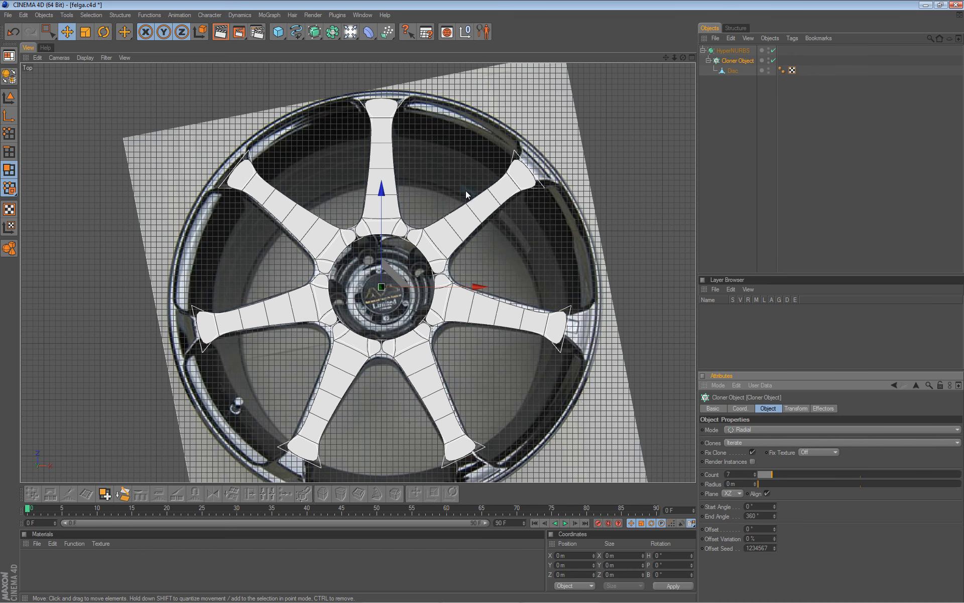
pyautogui.scroll(-3, 482, 299)
pyautogui.keyDown('alt'); pyautogui.moveTo(354, 216); pyautogui.dragTo(354, 233, button='middle'); pyautogui.keyUp('alt')
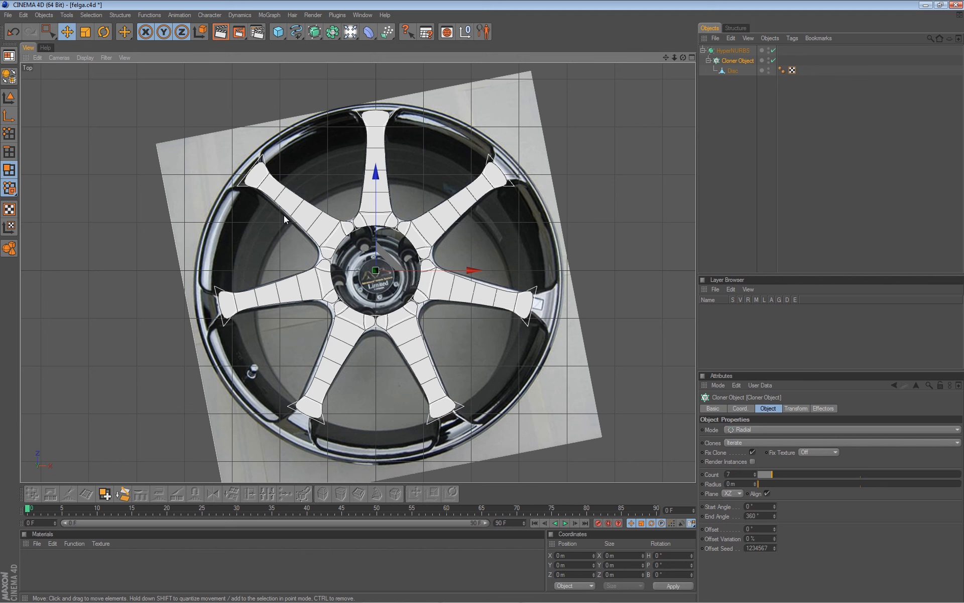
# Hide the Top view's reference picture and make the Cloner Object editable with C.
pyautogui.hotkey('shift', 'v')
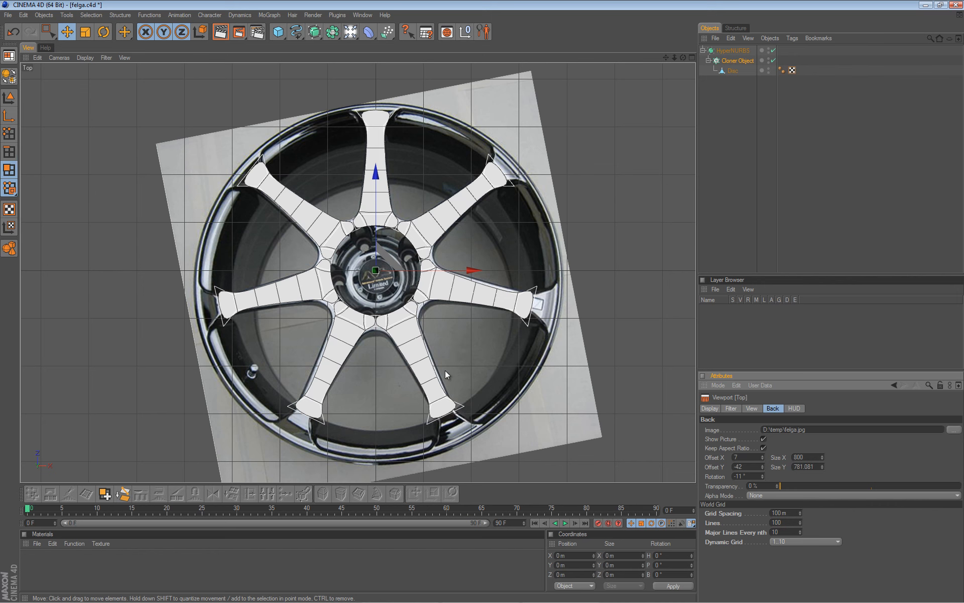
pyautogui.click(763, 439)
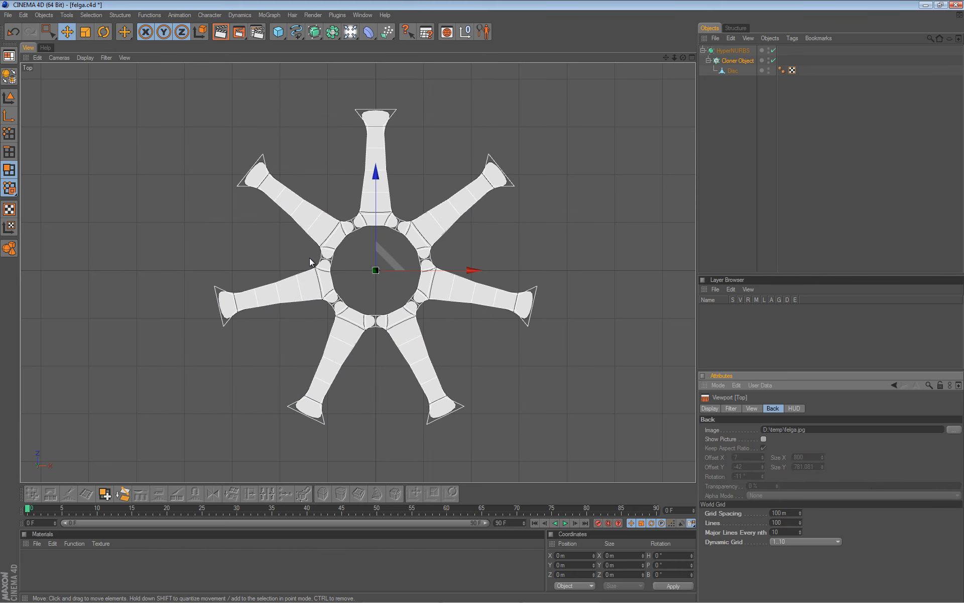
pyautogui.click(764, 439)
pyautogui.click(764, 439)
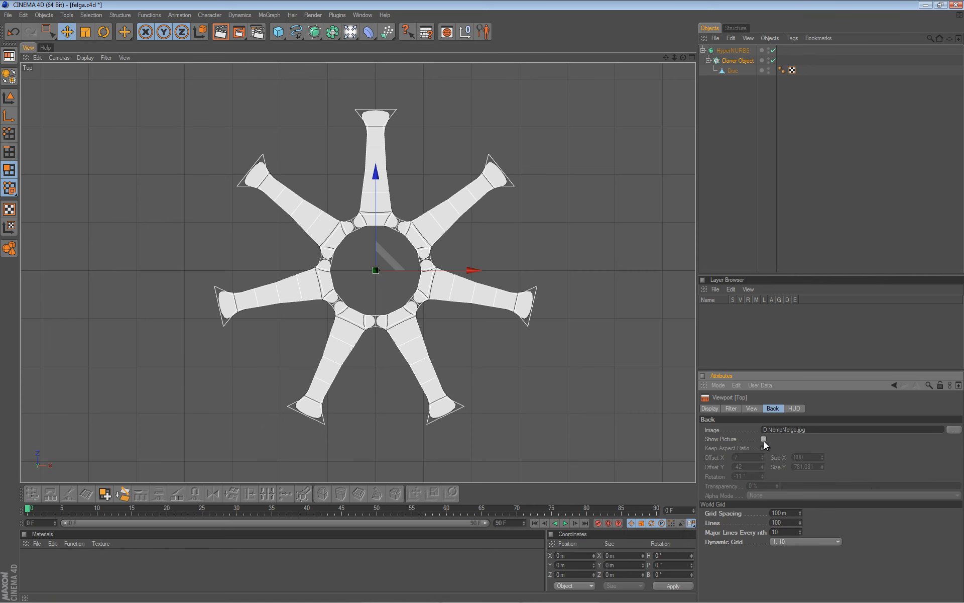
pyautogui.click(736, 61)
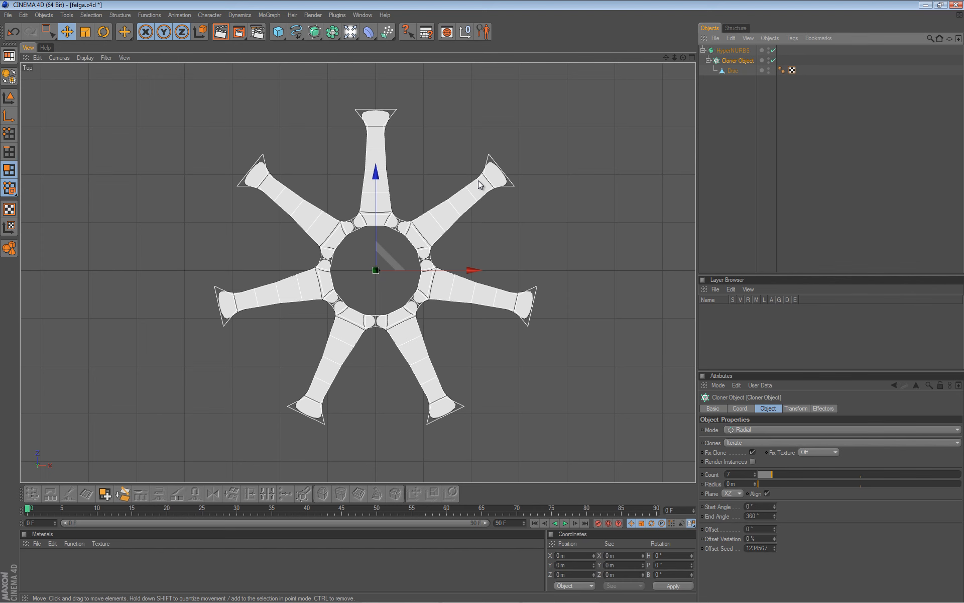
pyautogui.press('c')
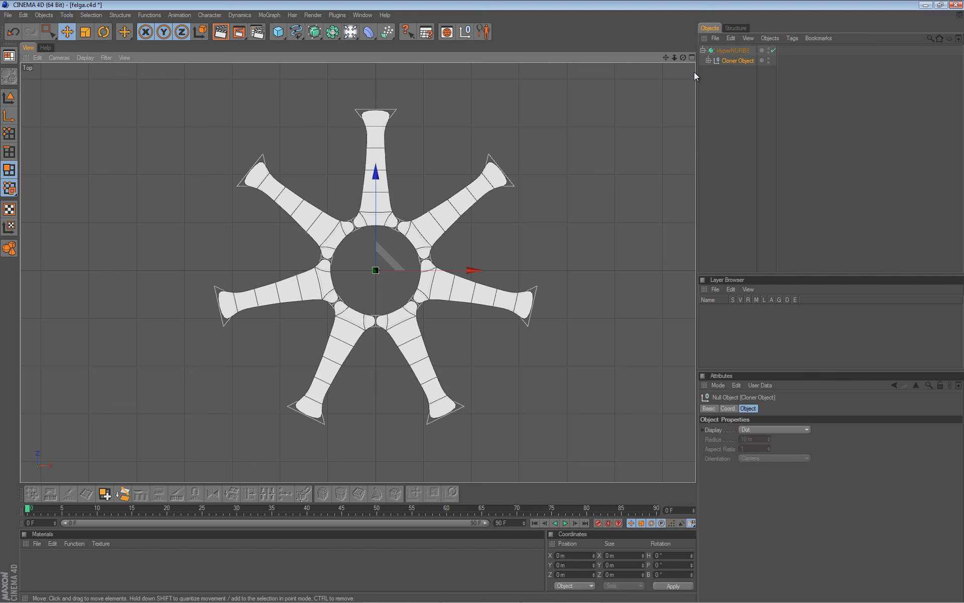
# Expand the Cloner and select all seven spoke pieces, Disc 0 to Disc 6.
pyautogui.click(709, 60)
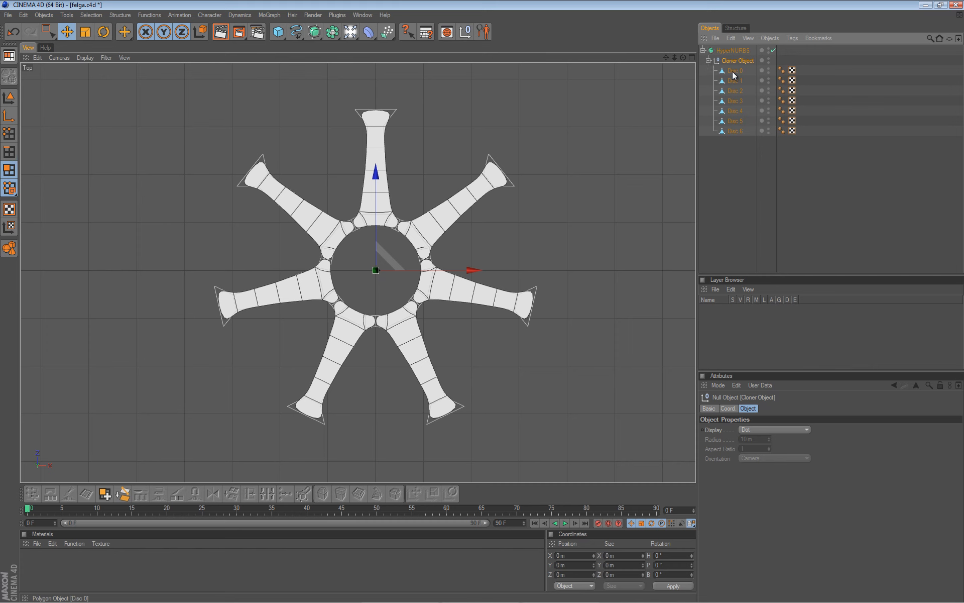
pyautogui.click(732, 71)
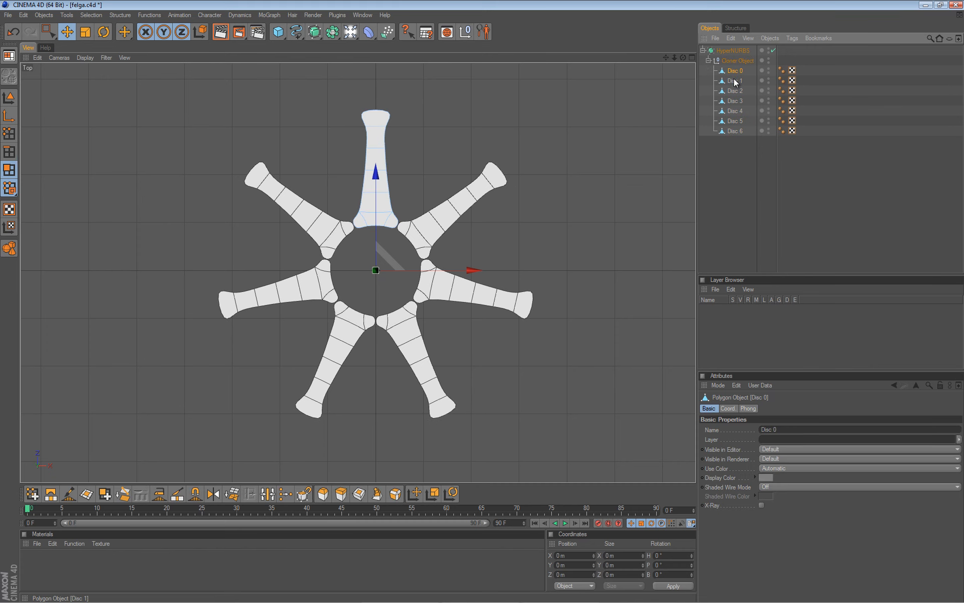
pyautogui.click(735, 80)
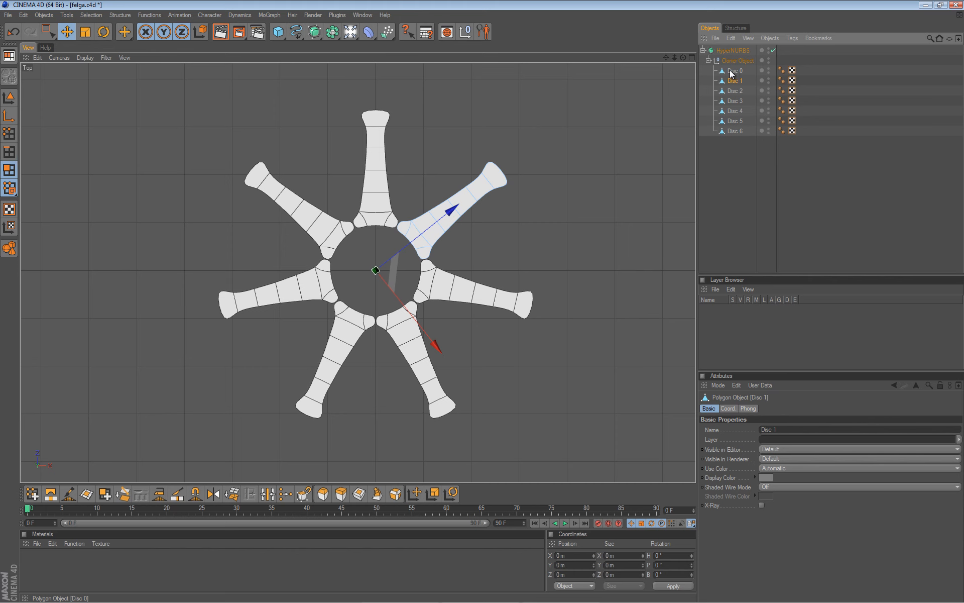
pyautogui.click(732, 71)
pyautogui.click(734, 81)
pyautogui.click(735, 91)
pyautogui.click(737, 133)
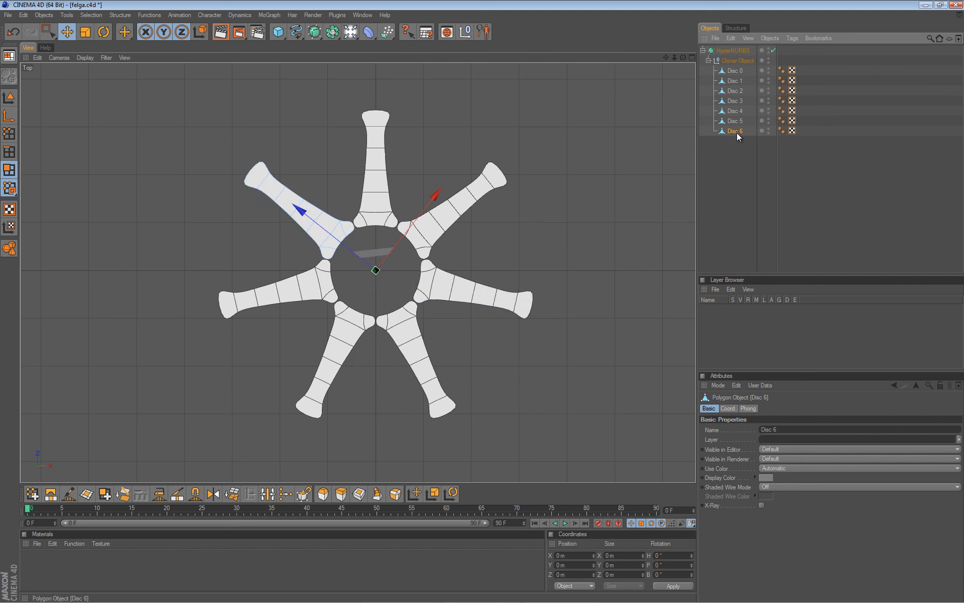
pyautogui.keyDown('shift'); pyautogui.click(730, 71); pyautogui.keyUp('shift')
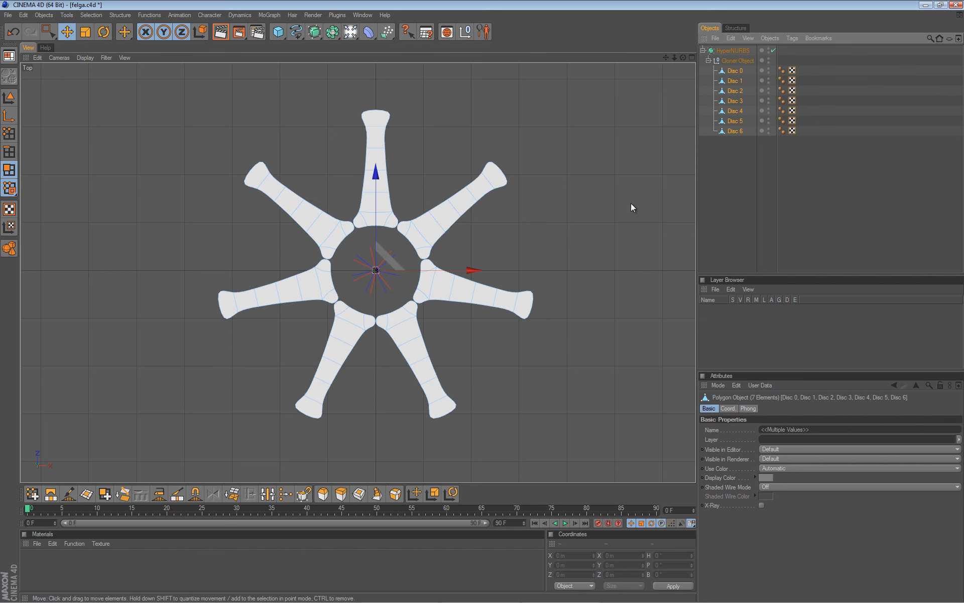
pyautogui.click(737, 80)
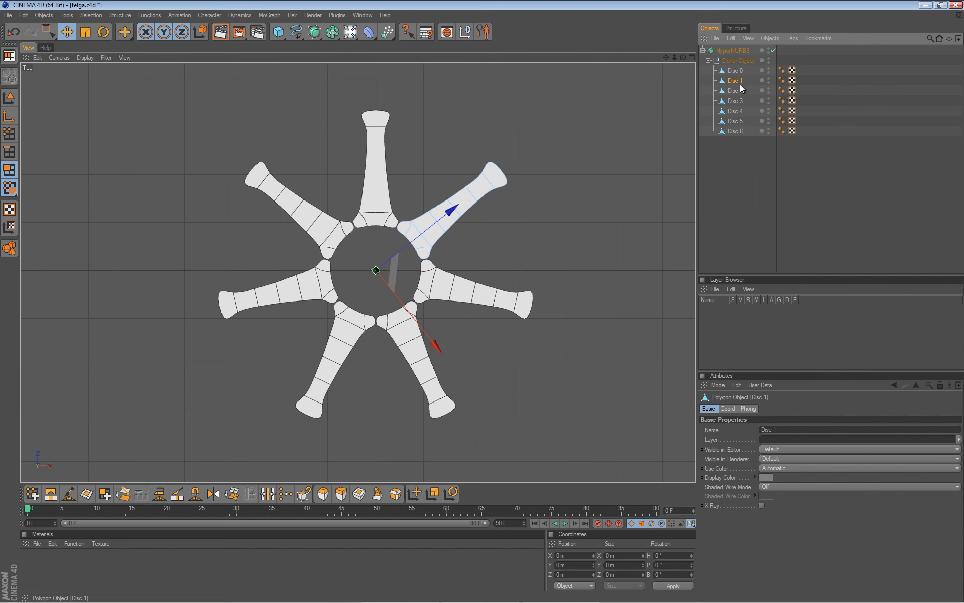
pyautogui.click(740, 92)
pyautogui.click(740, 101)
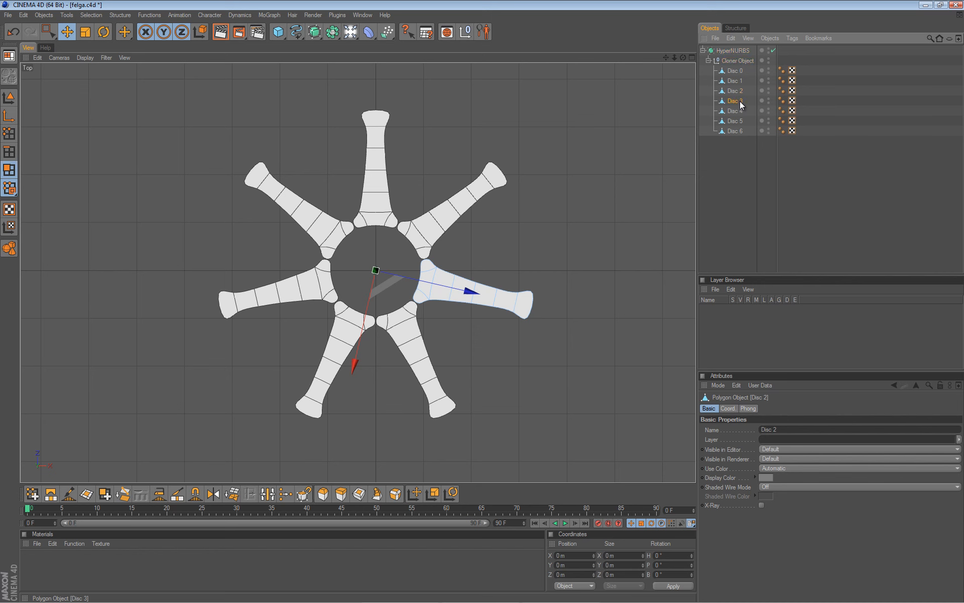
pyautogui.click(740, 113)
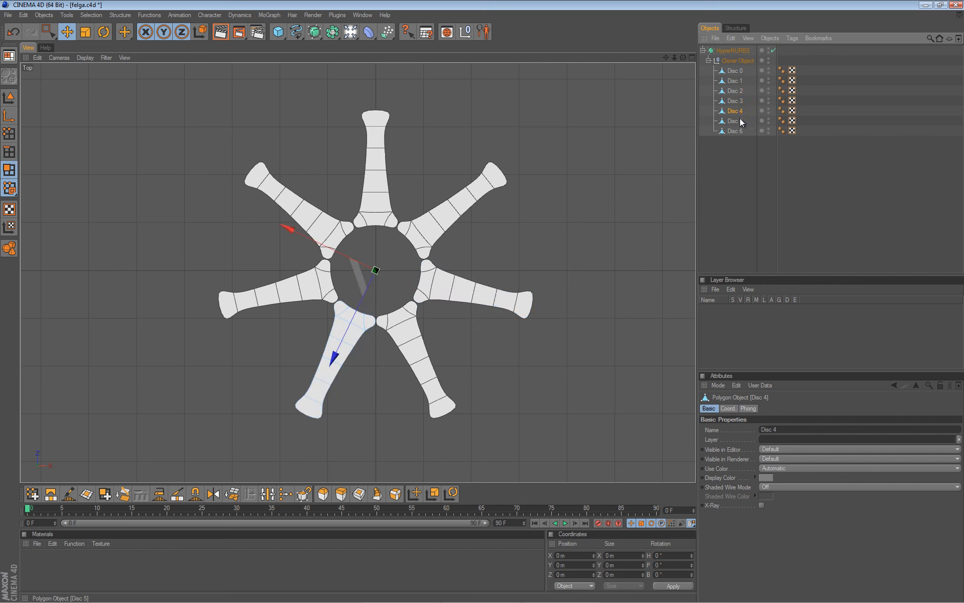
pyautogui.moveTo(736, 173); pyautogui.dragTo(752, 68)
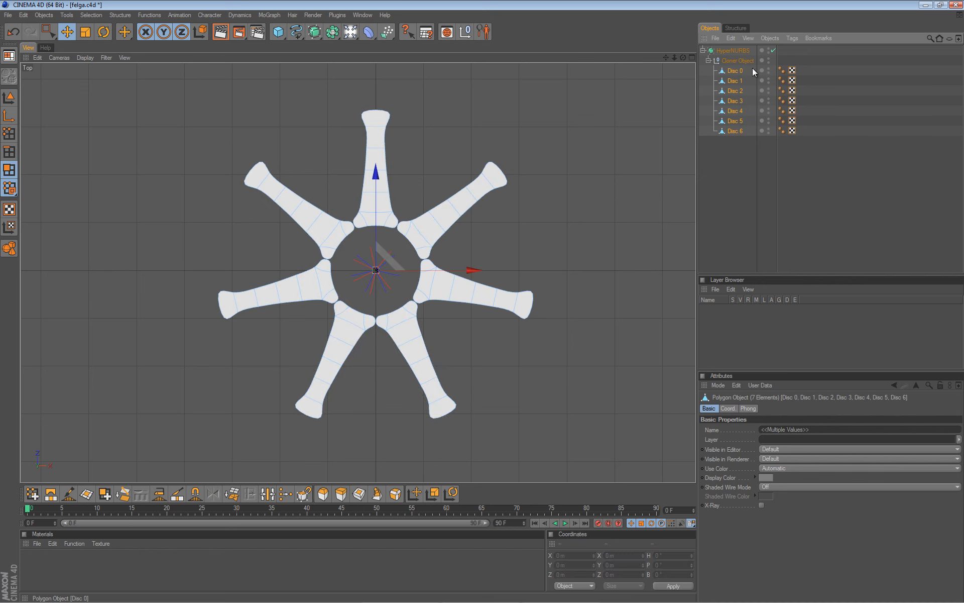
# Join the seven discs into one mesh with Objects > Connect+Delete.
pyautogui.click(769, 39)
pyautogui.click(775, 127)
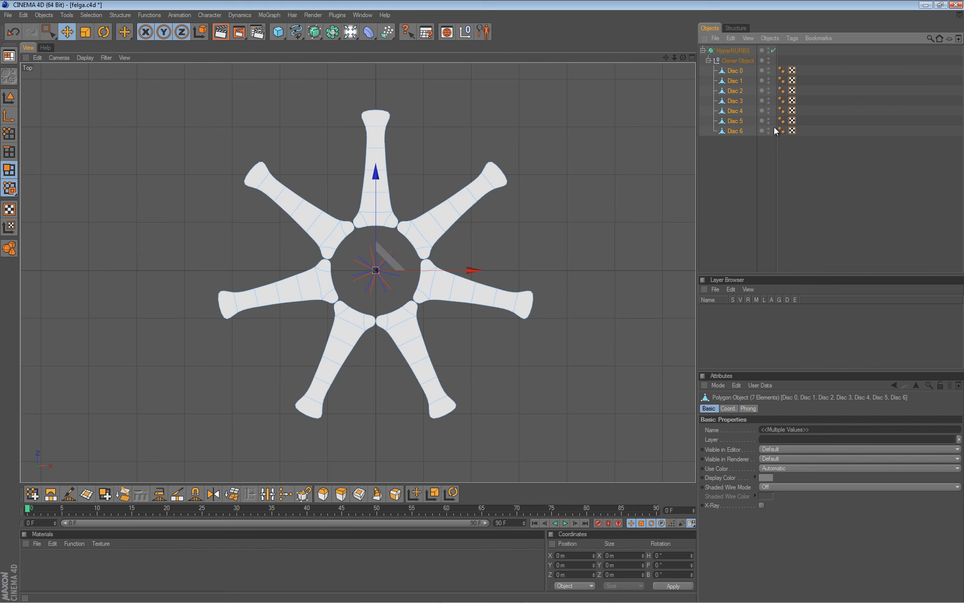
pyautogui.click(733, 61)
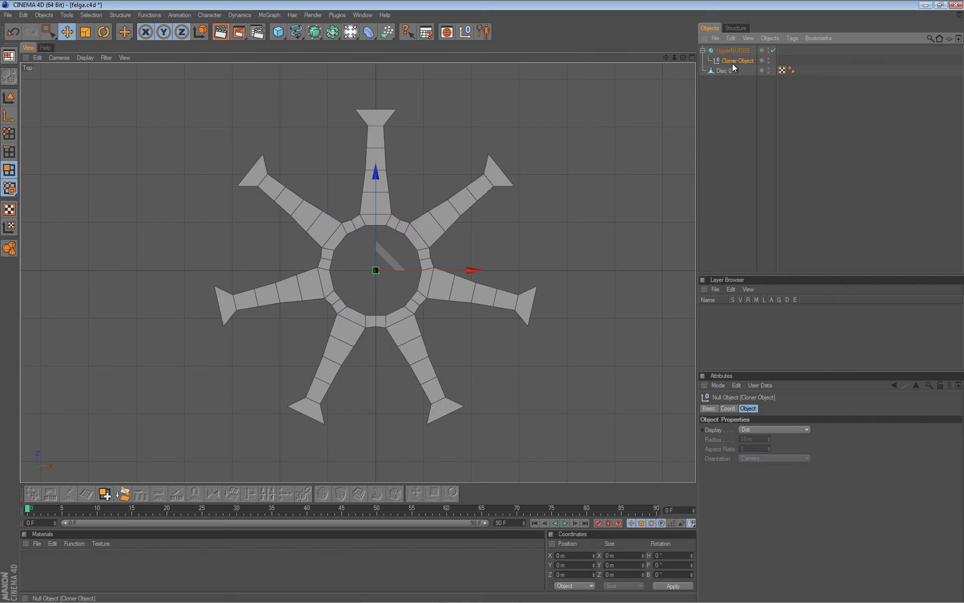
# Delete the empty Cloner and place the merged Disc 0.1 under the HyperNURBS.
pyautogui.press('Delete')
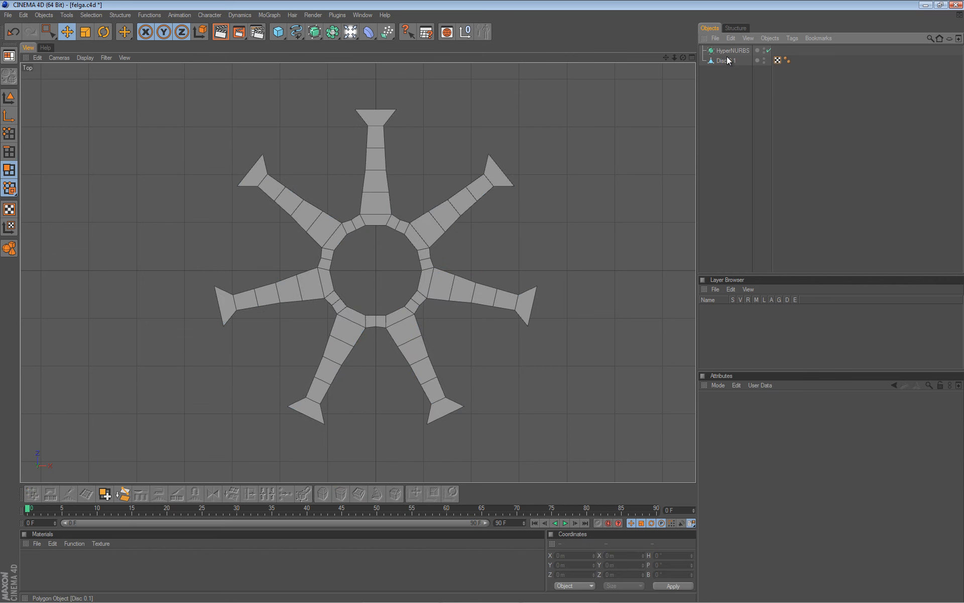
pyautogui.click(727, 61)
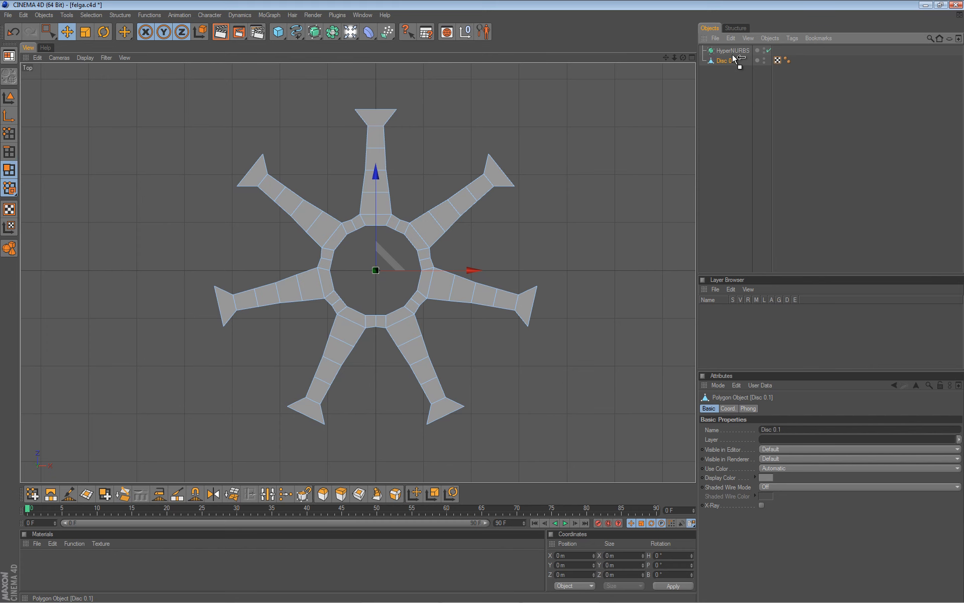
pyautogui.moveTo(733, 50); pyautogui.dragTo(734, 49)
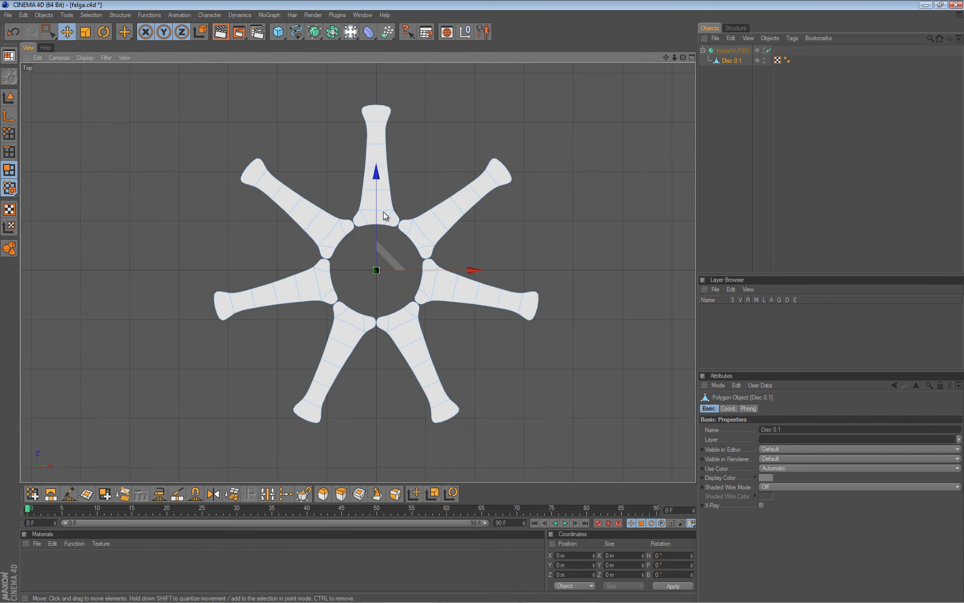
# Zoom in, switch to Points mode and turn HyperNURBS smoothing off.
pyautogui.scroll(2, 382, 218)
pyautogui.scroll(2, 381, 225)
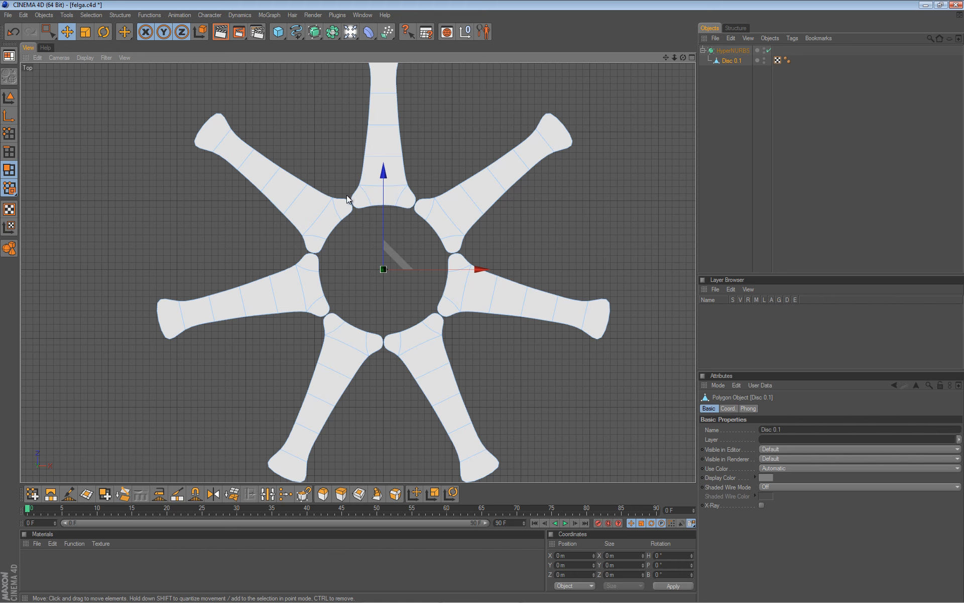
pyautogui.scroll(2, 365, 215)
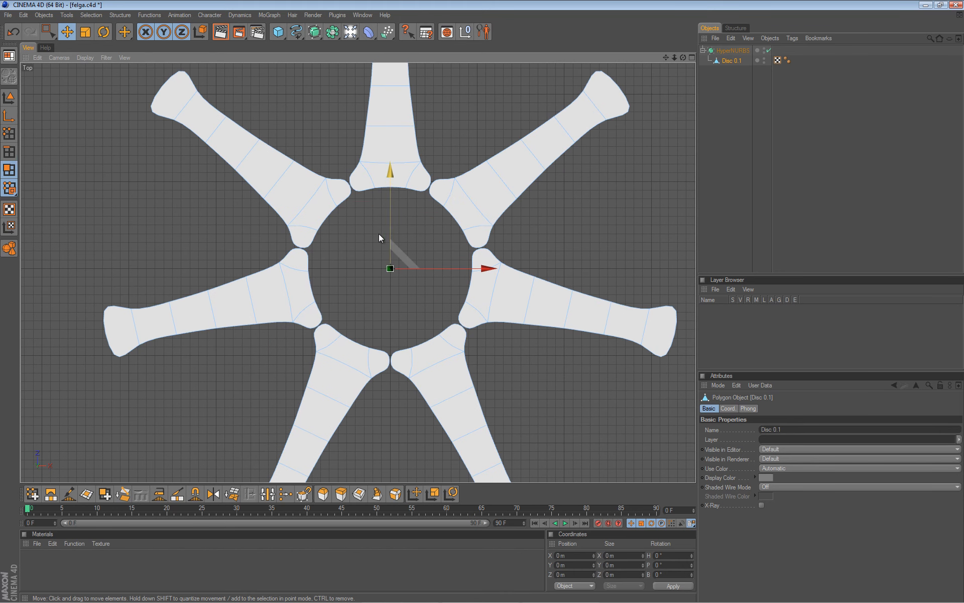
pyautogui.click(10, 133)
pyautogui.scroll(3, 282, 240)
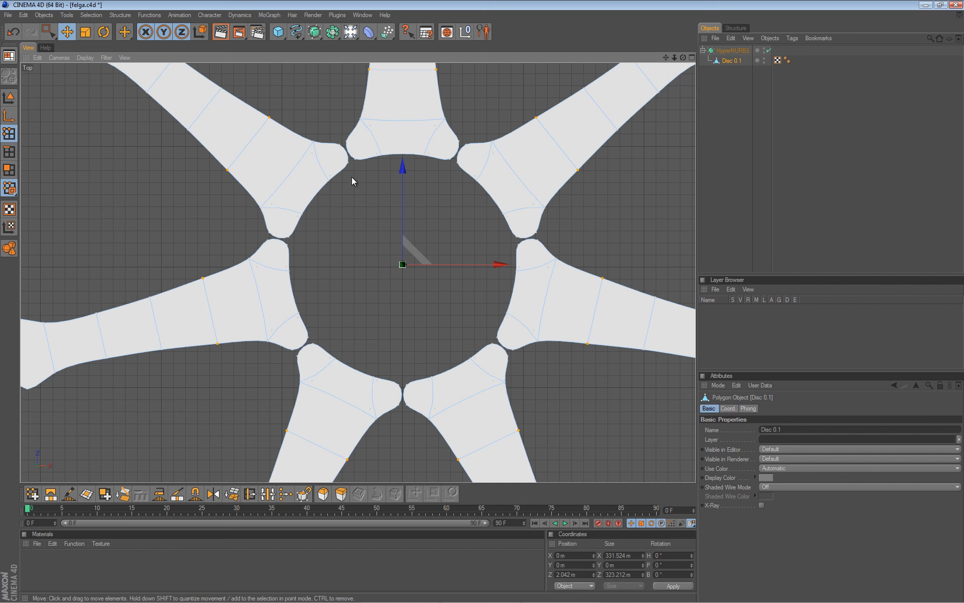
pyautogui.press('q')
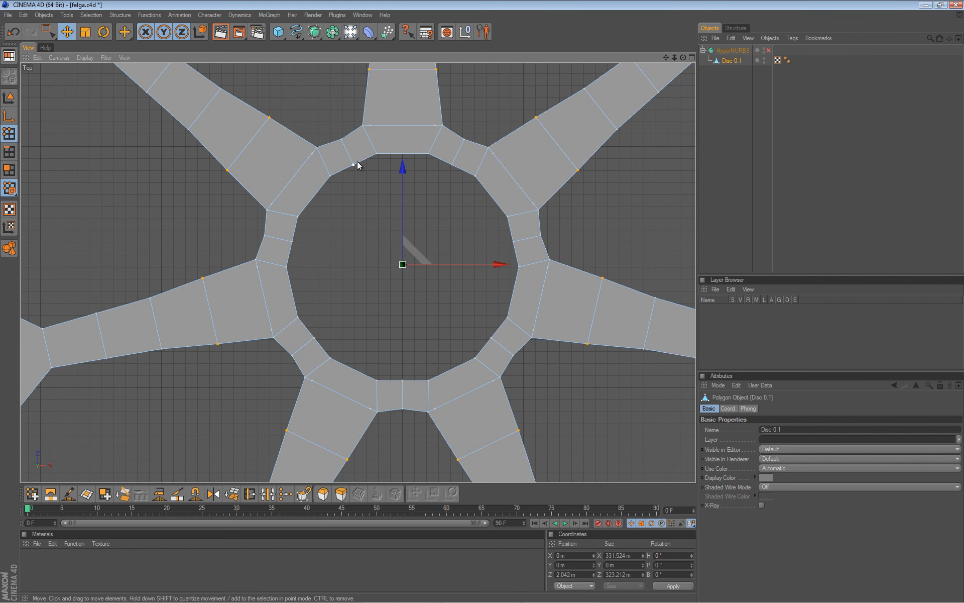
# Nudge a spoke point, frame the hub with smoothing off, and select all of Disc 0.1's points.
pyautogui.click(341, 140)
pyautogui.moveTo(354, 162); pyautogui.dragTo(354, 165)
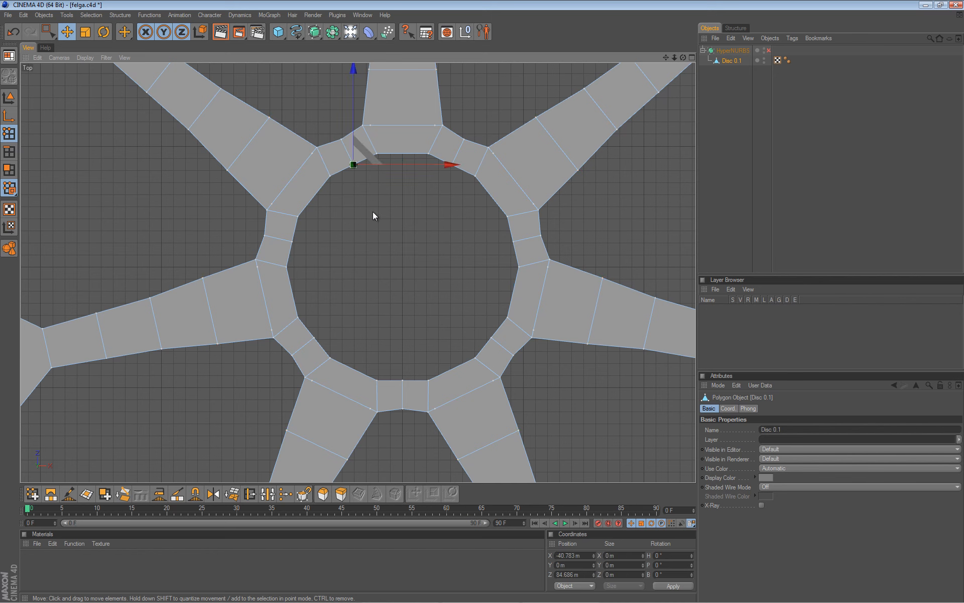
pyautogui.press('q')
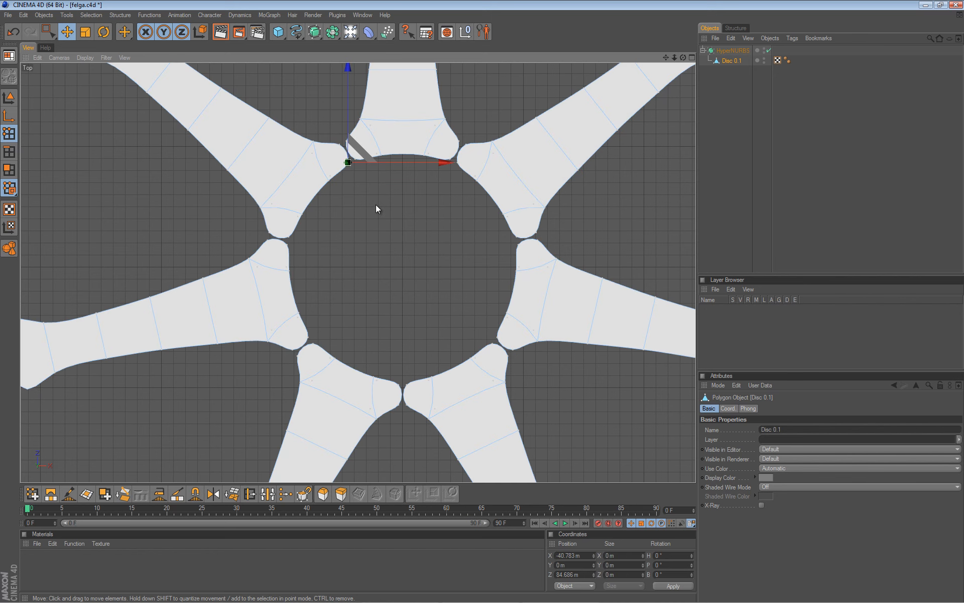
pyautogui.scroll(5, 381, 206)
pyautogui.keyDown('alt'); pyautogui.moveTo(492, 224); pyautogui.dragTo(473, 324, button='middle'); pyautogui.keyUp('alt')
pyautogui.scroll(4, 472, 324)
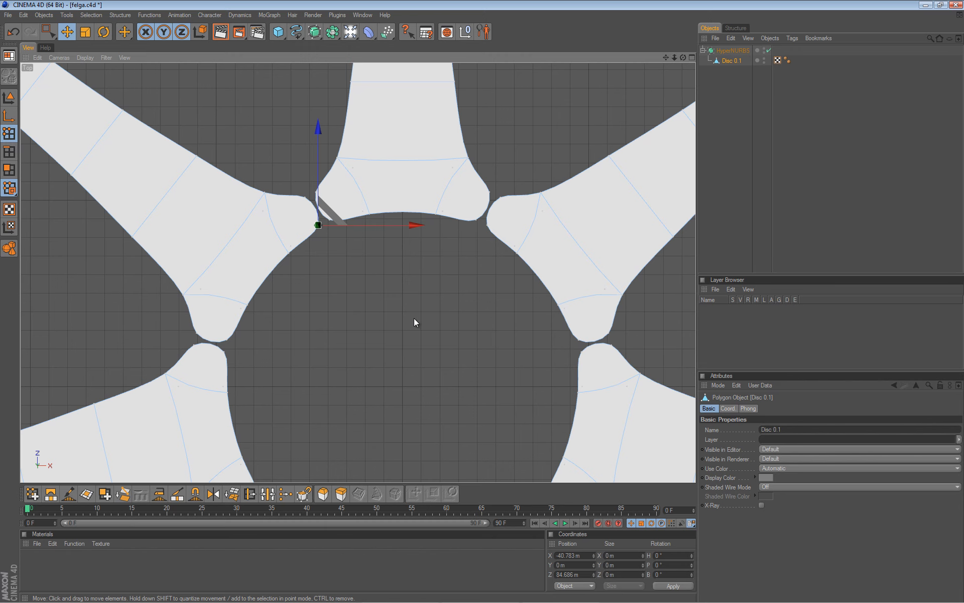
pyautogui.scroll(-6, 389, 314)
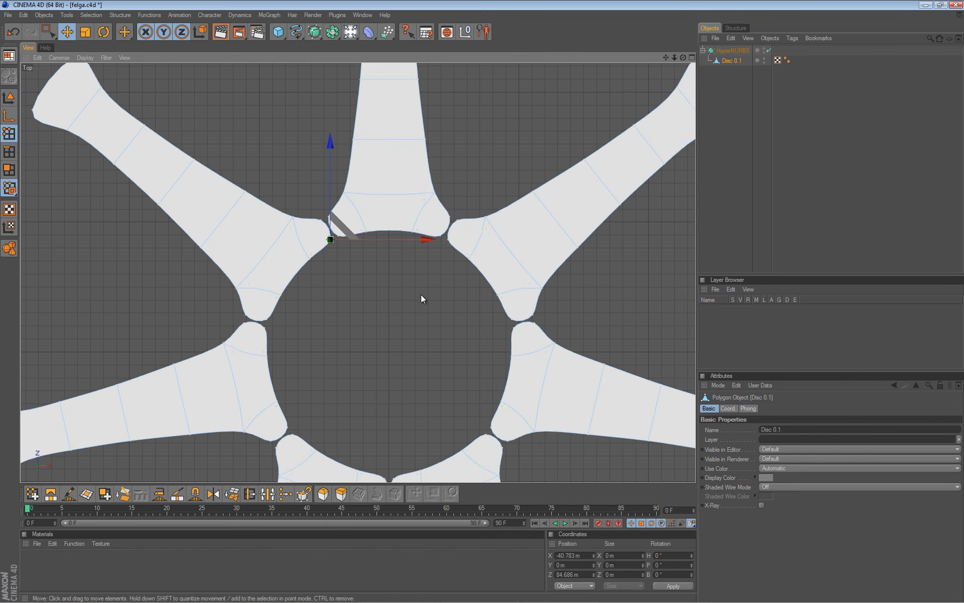
pyautogui.press('q')
pyautogui.hotkey('ctrl', 'a')
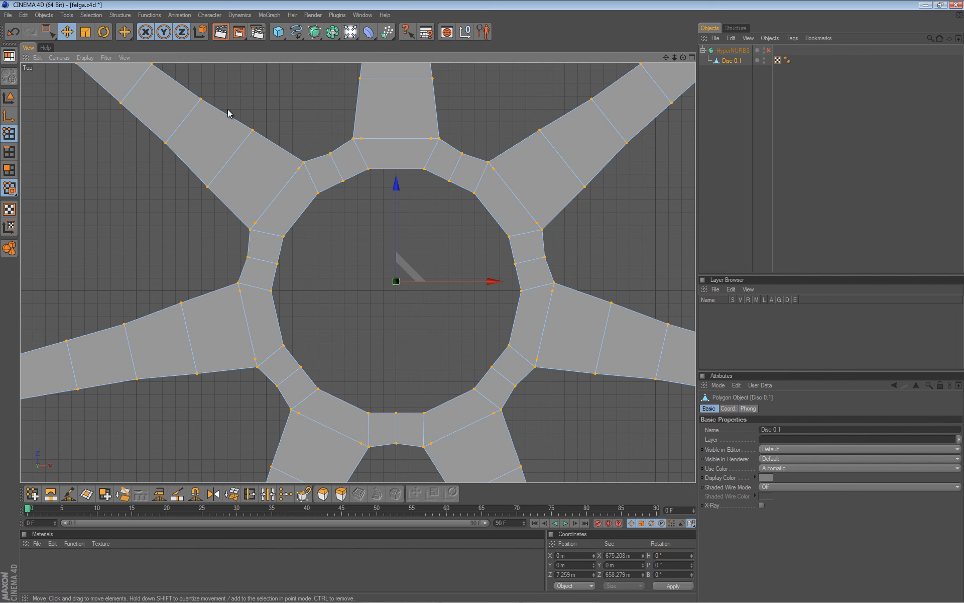
# Run Functions > Optimize at 0.01 m tolerance on Disc 0.1, then re-enable HyperNURBS smoothing.
pyautogui.click(150, 15)
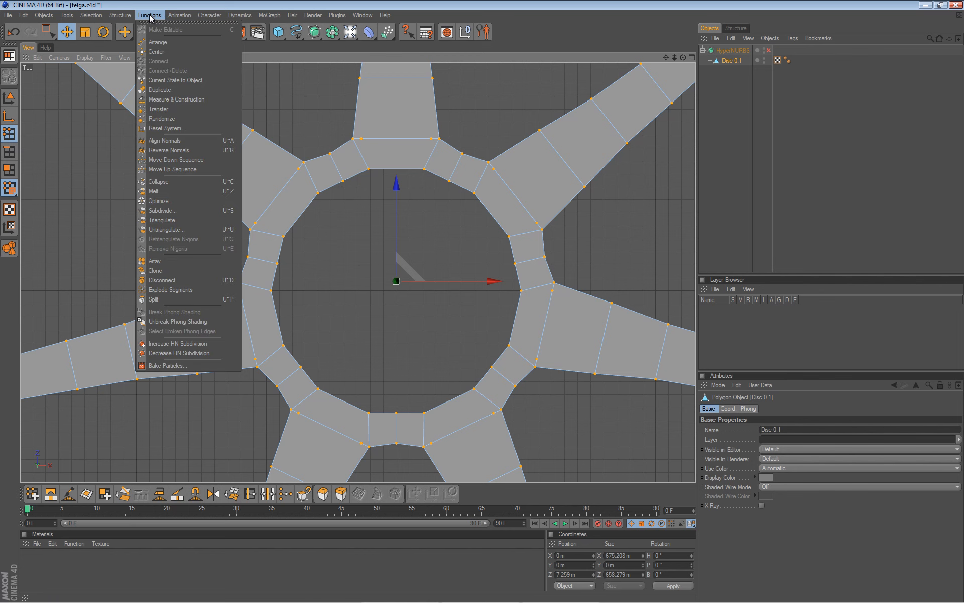
pyautogui.click(169, 201)
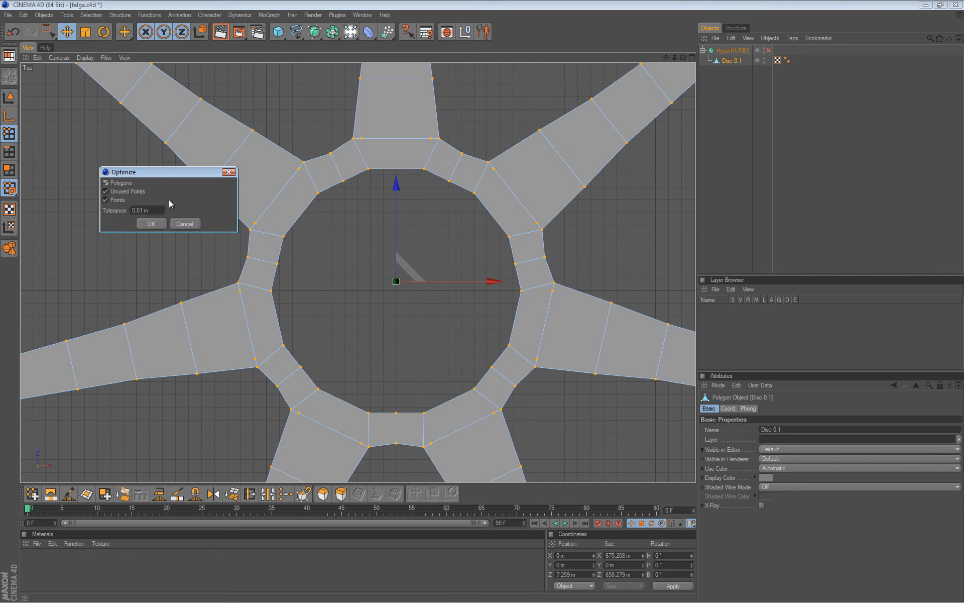
pyautogui.moveTo(162, 176); pyautogui.dragTo(120, 200)
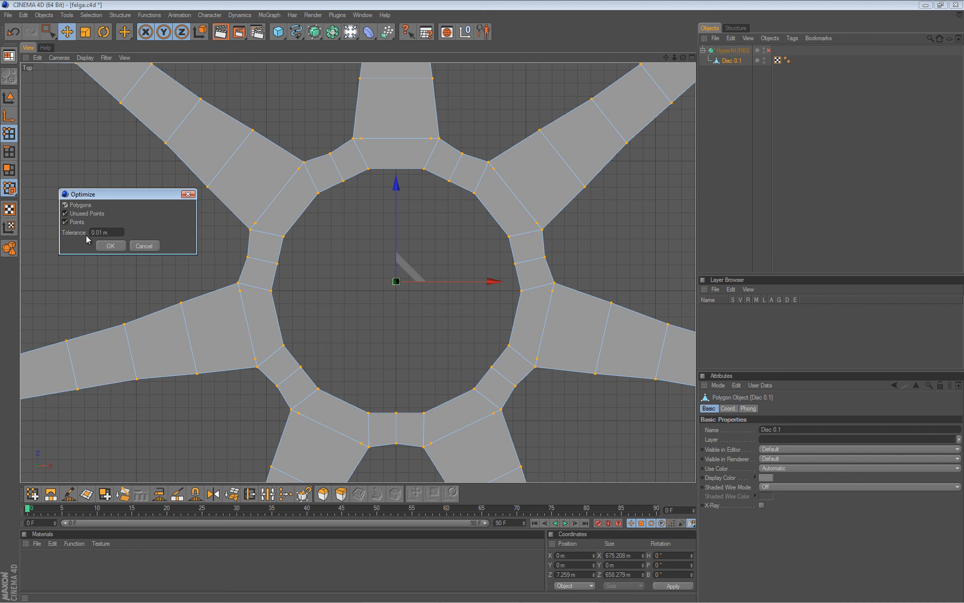
pyautogui.click(110, 249)
pyautogui.click(111, 248)
pyautogui.click(110, 246)
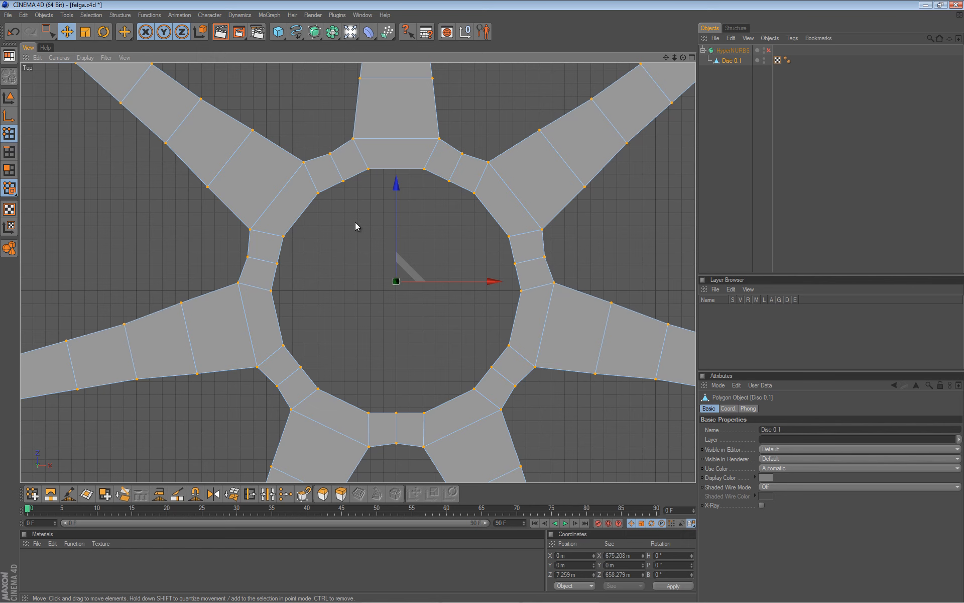
pyautogui.press('q')
pyautogui.scroll(-2, 354, 219)
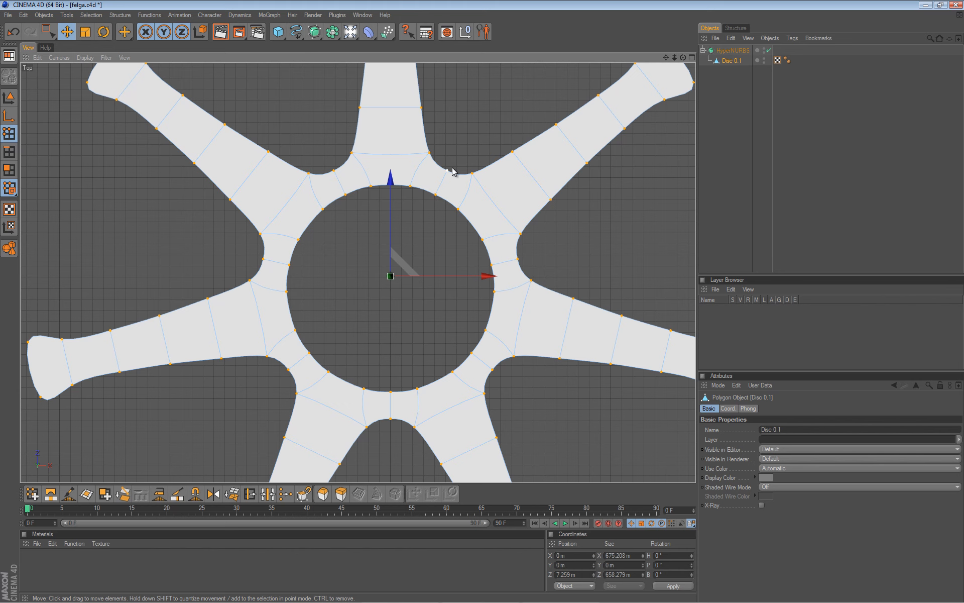
pyautogui.scroll(-1, 418, 304)
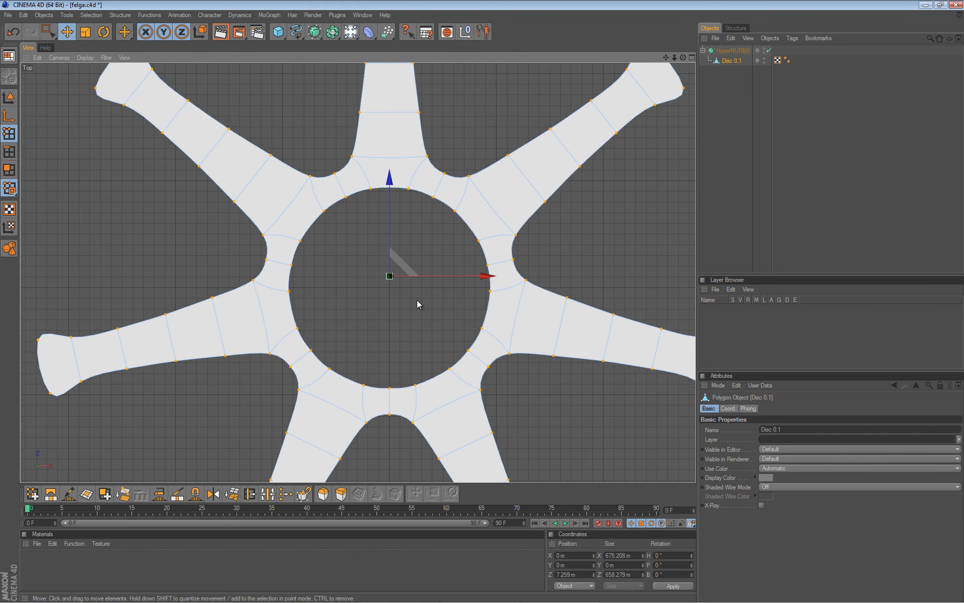
pyautogui.scroll(-1, 418, 304)
pyautogui.click(347, 203)
pyautogui.moveTo(482, 304); pyautogui.dragTo(481, 301)
pyautogui.hotkey('ctrl', 'z')
pyautogui.hotkey('ctrl', 'z')
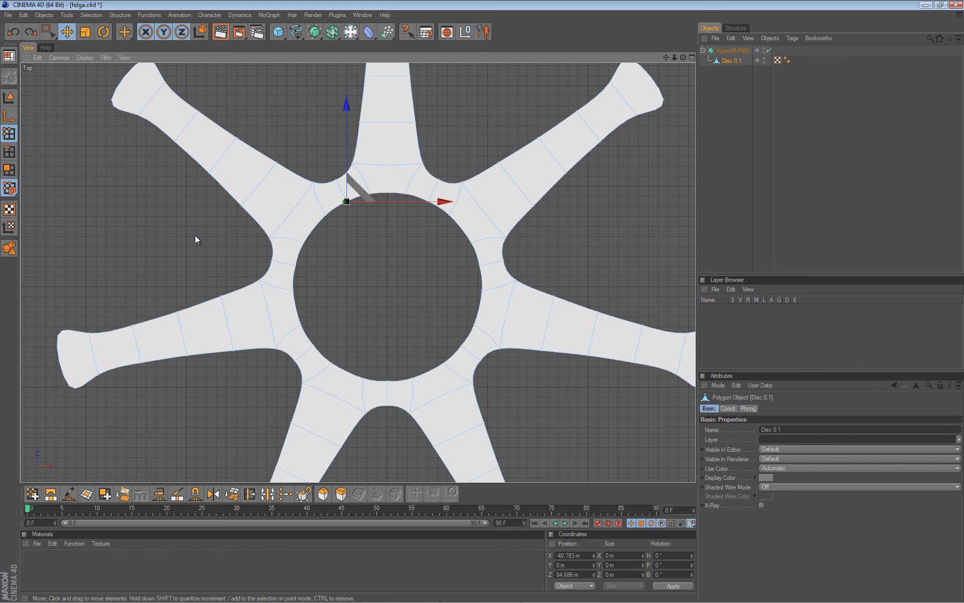
# Maximise the Perspective view and set its display to Isoparms, framing the wheel.
pyautogui.middleClick(182, 224)
pyautogui.middleClick(219, 193)
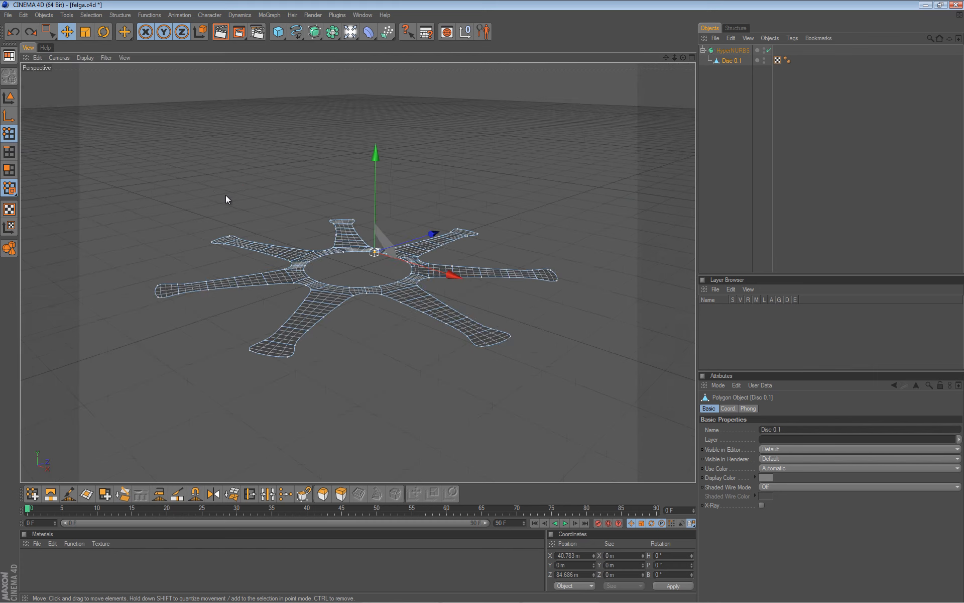
pyautogui.keyDown('alt'); pyautogui.moveTo(322, 249); pyautogui.dragTo(483, 305, button='middle'); pyautogui.keyUp('alt')
pyautogui.keyDown('alt'); pyautogui.moveTo(322, 249); pyautogui.dragTo(484, 302); pyautogui.keyUp('alt')
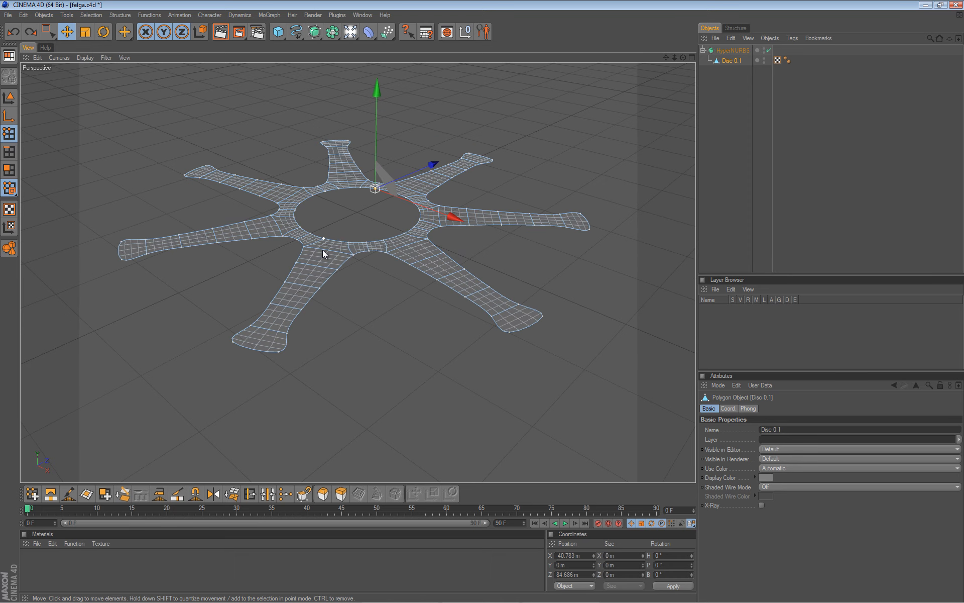
pyautogui.keyDown('alt'); pyautogui.moveTo(323, 249); pyautogui.dragTo(484, 300, button='right'); pyautogui.keyUp('alt')
pyautogui.scroll(5, 484, 300)
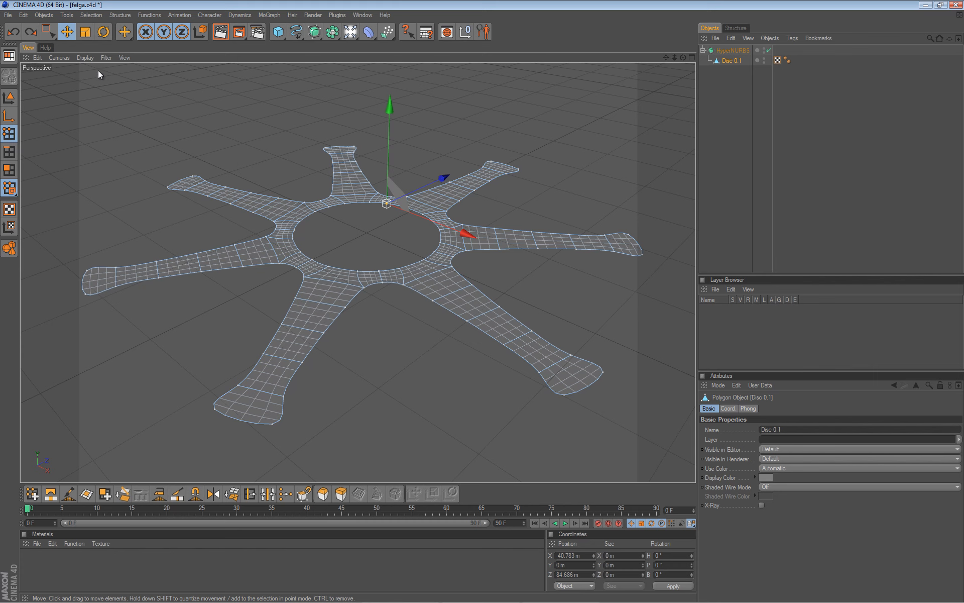
pyautogui.click(85, 58)
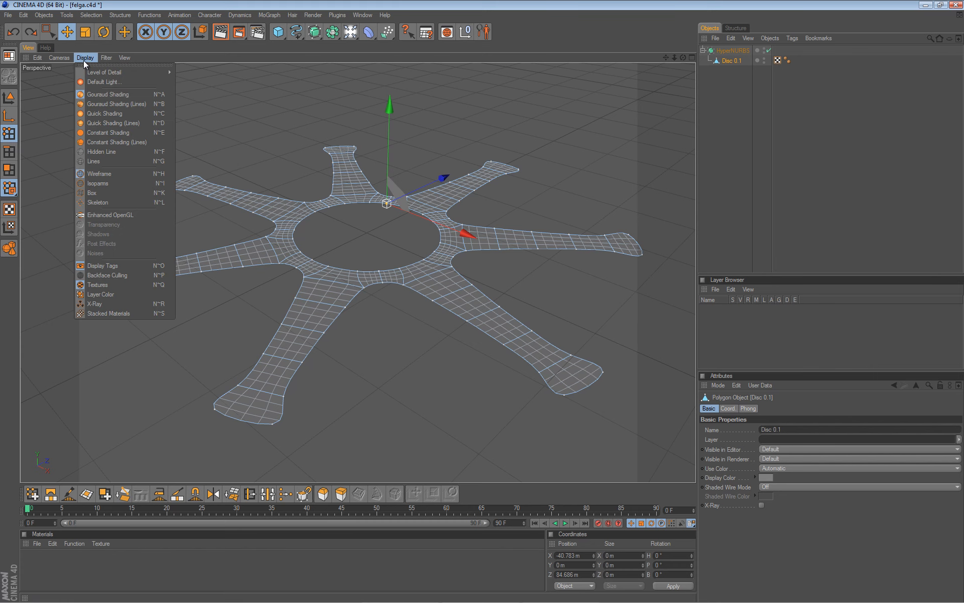
pyautogui.click(140, 182)
pyautogui.keyDown('alt'); pyautogui.moveTo(305, 192); pyautogui.dragTo(483, 301); pyautogui.keyUp('alt')
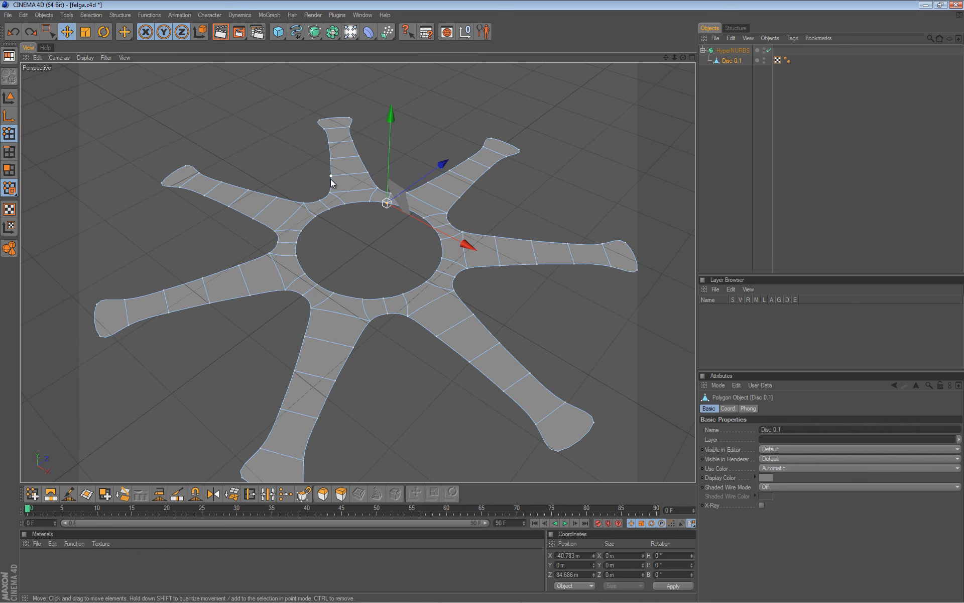
# In Polygon mode, turn smoothing off and select all of Disc 0.1's polygons.
pyautogui.click(9, 171)
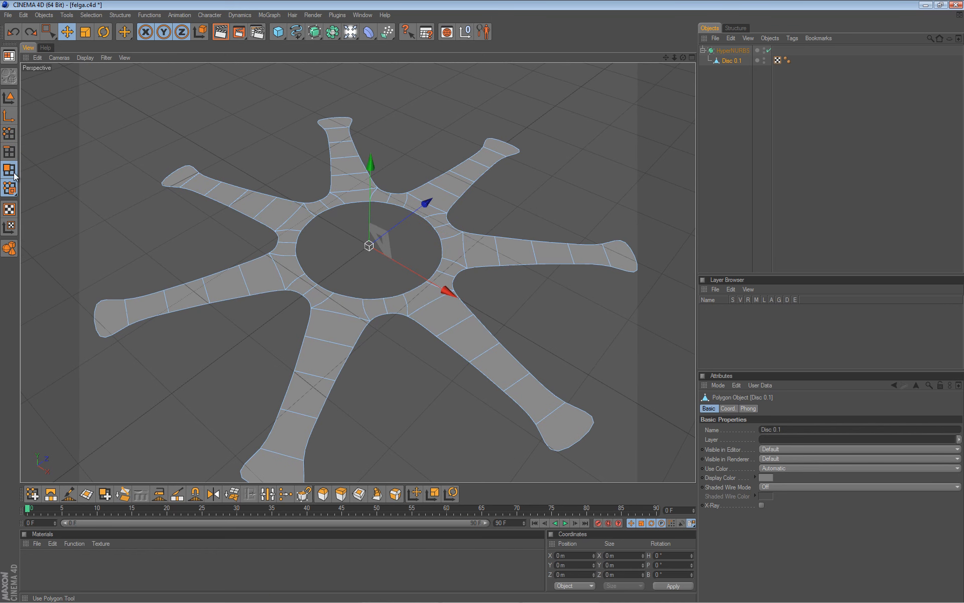
pyautogui.press('q')
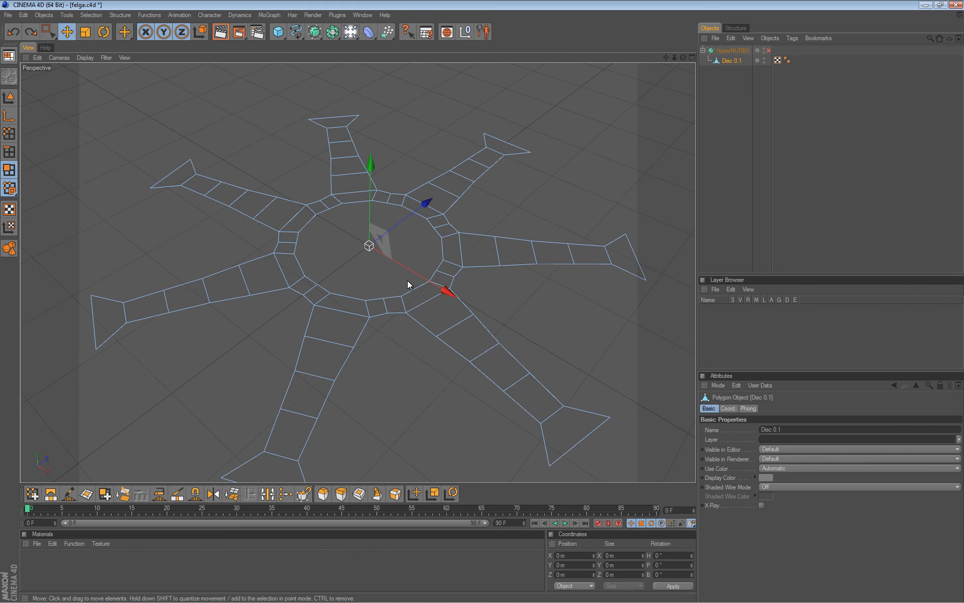
pyautogui.hotkey('ctrl', 'a')
# Extrude all the disc's polygons by 29.8 m with Create Caps left unchecked.
pyautogui.scroll(-1, 414, 272)
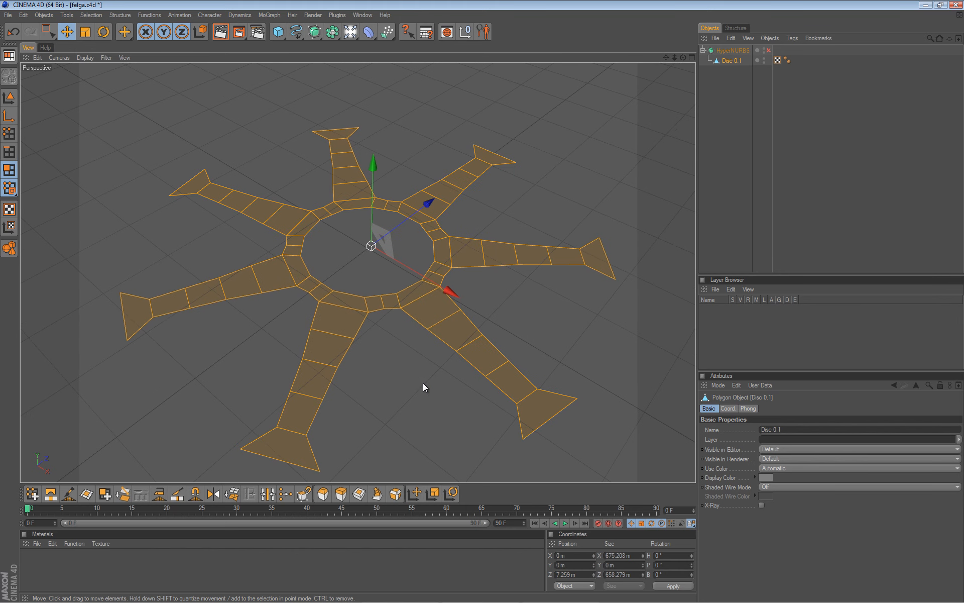
pyautogui.press('d')
pyautogui.keyDown('alt'); pyautogui.moveTo(399, 382); pyautogui.dragTo(483, 302); pyautogui.keyUp('alt')
pyautogui.keyDown('alt'); pyautogui.moveTo(360, 387); pyautogui.dragTo(430, 351); pyautogui.keyUp('alt')
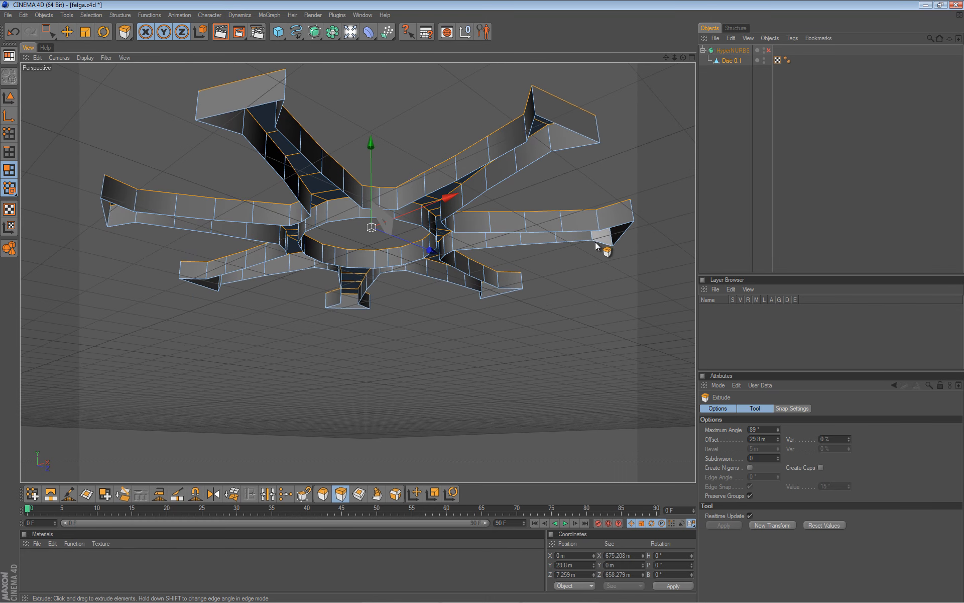
pyautogui.click(821, 468)
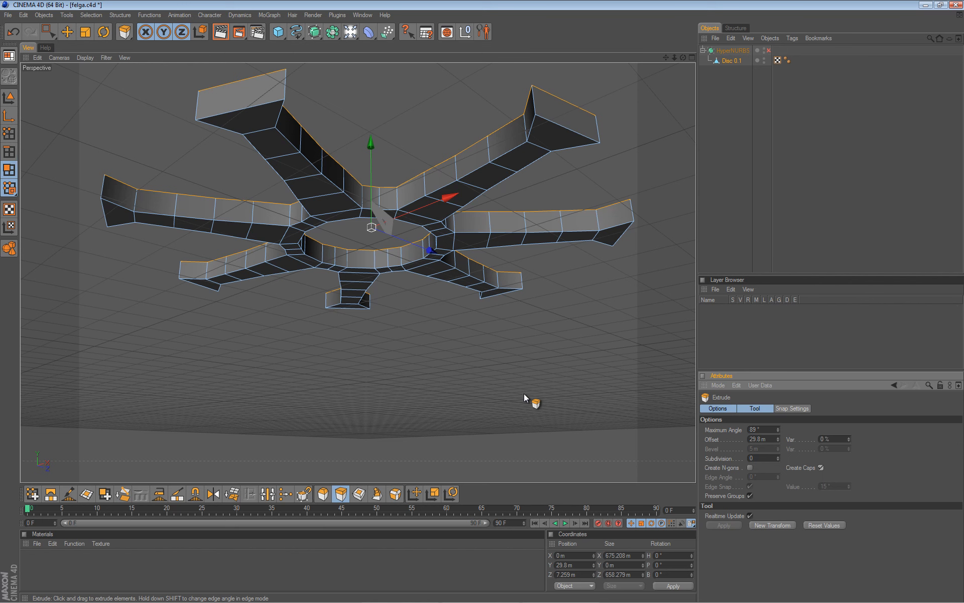
pyautogui.press('e')
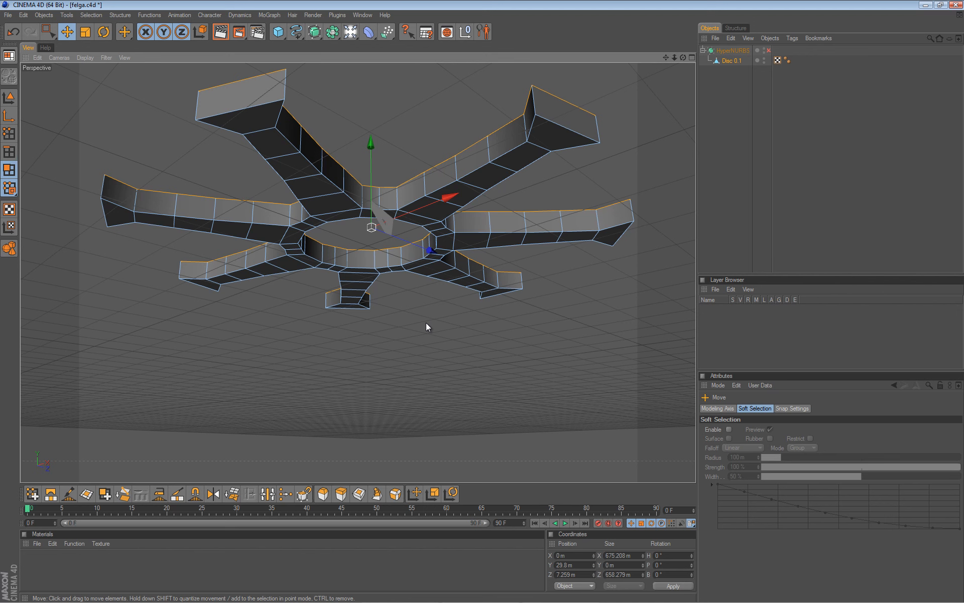
pyautogui.press('d')
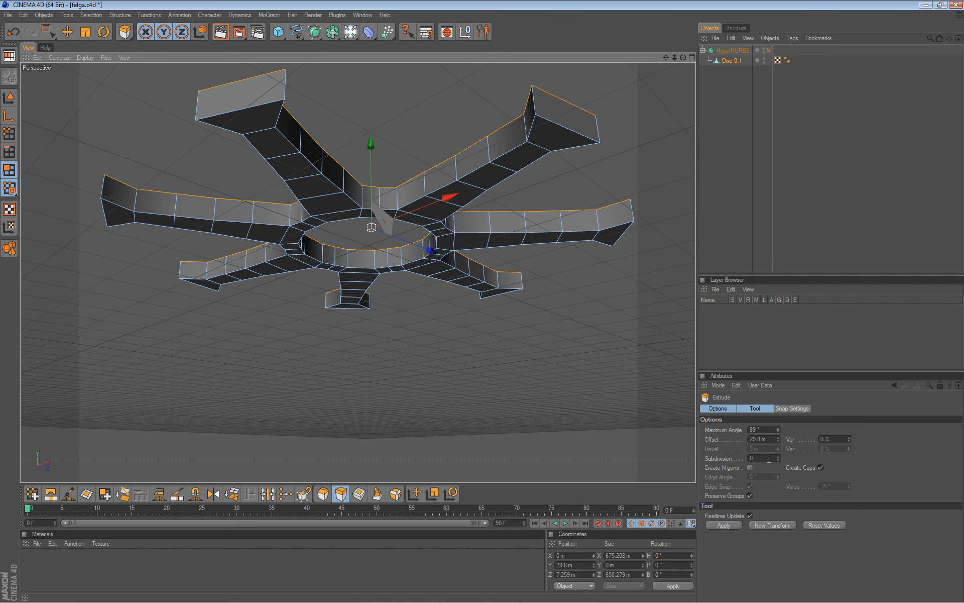
pyautogui.click(821, 468)
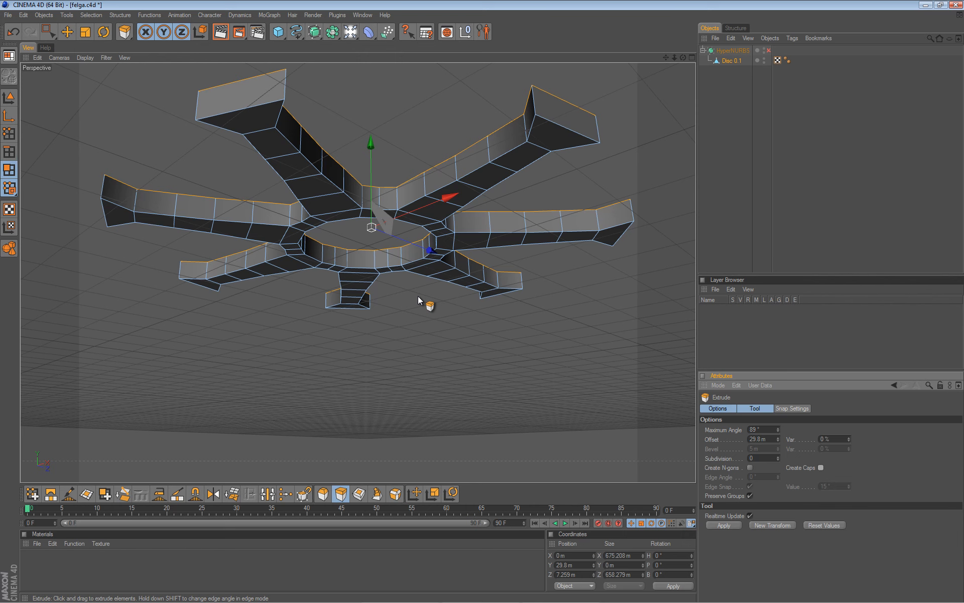
pyautogui.moveTo(417, 270)
pyautogui.keyDown('alt'); pyautogui.mouseDown()
pyautogui.moveTo(483, 303)
pyautogui.moveTo(415, 267)
pyautogui.mouseUp(); pyautogui.keyUp('alt')
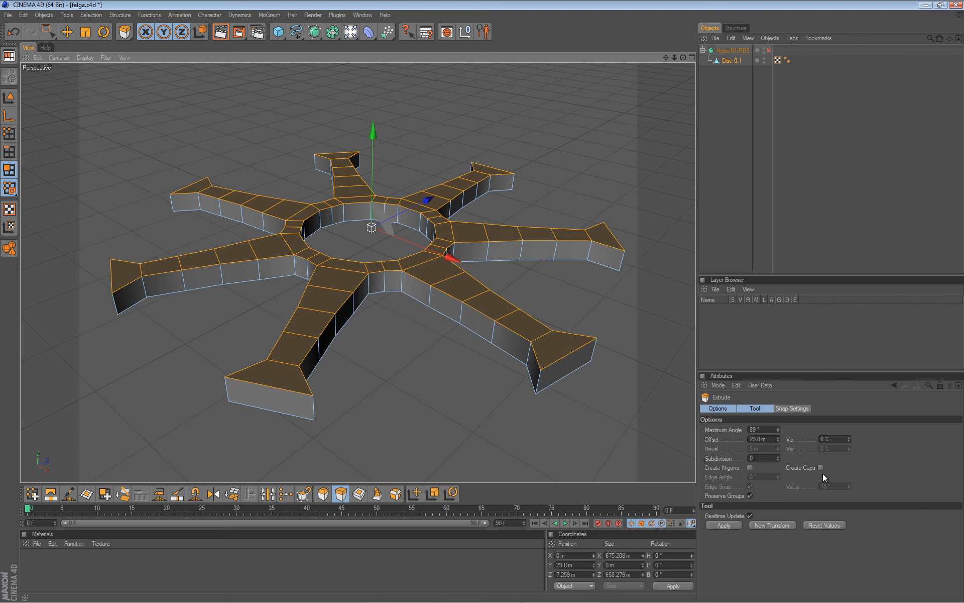
pyautogui.keyDown('alt'); pyautogui.moveTo(421, 290); pyautogui.dragTo(482, 302); pyautogui.keyUp('alt')
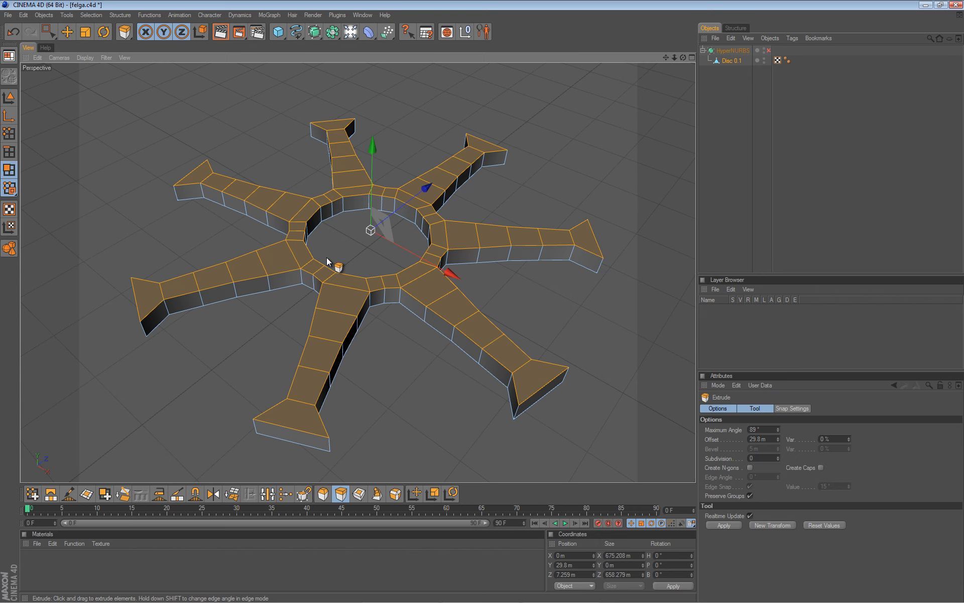
# Re-enable smoothing, show the Top view's reference picture, then maximise the Perspective view.
pyautogui.press('q')
pyautogui.keyDown('alt'); pyautogui.moveTo(328, 253); pyautogui.dragTo(405, 377); pyautogui.keyUp('alt')
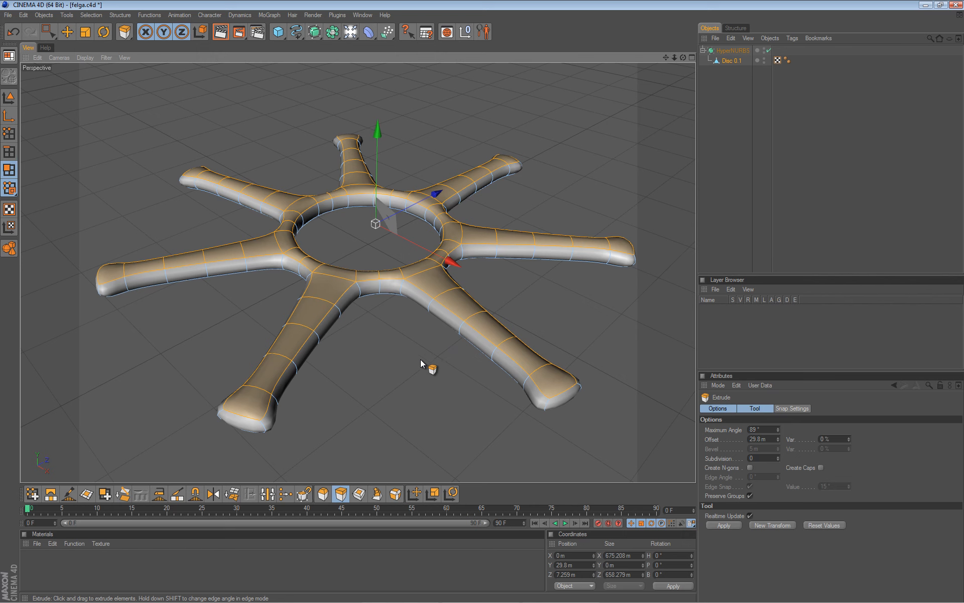
pyautogui.middleClick(398, 395)
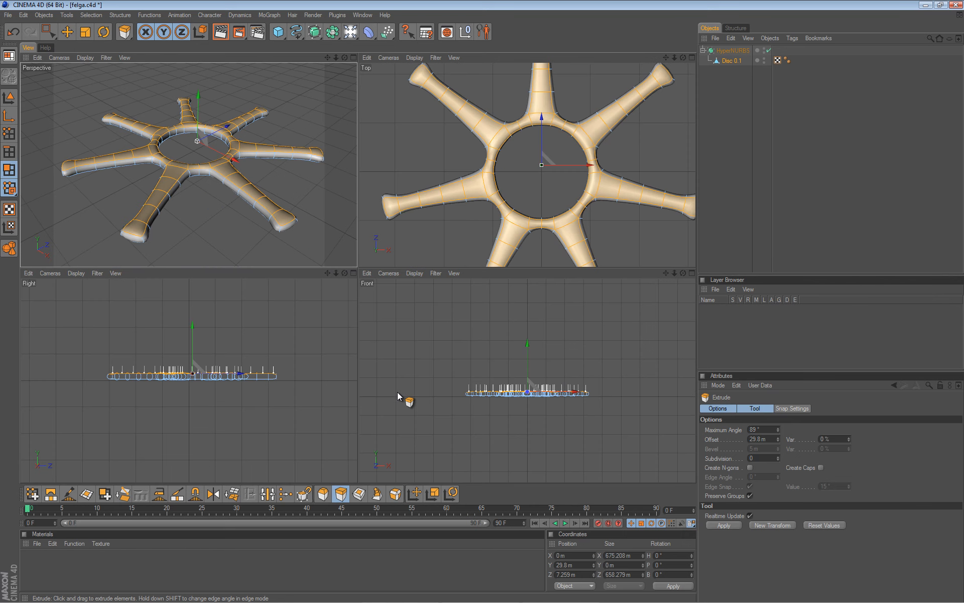
pyautogui.middleClick(467, 201)
pyautogui.hotkey('shift', 'v')
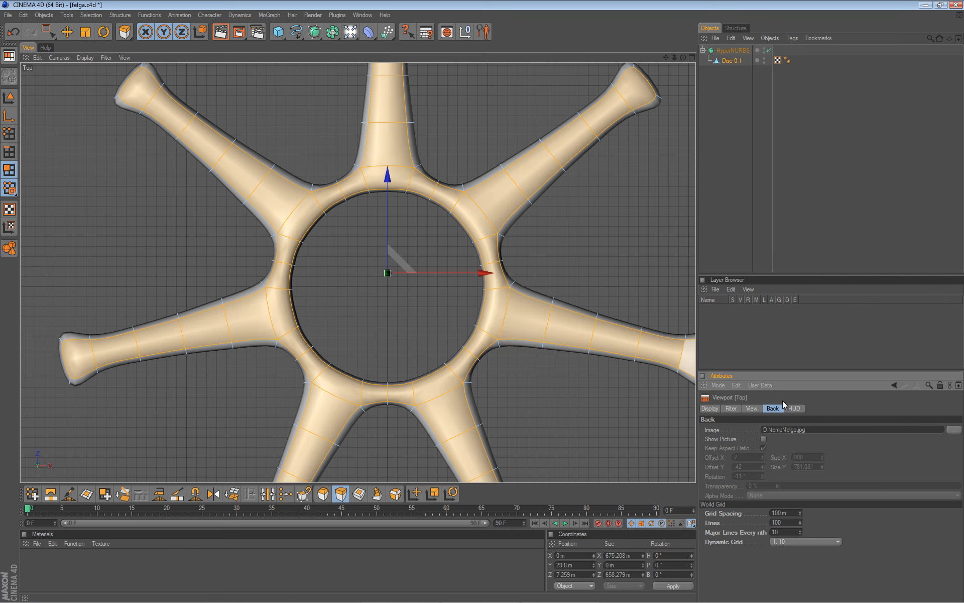
pyautogui.click(764, 439)
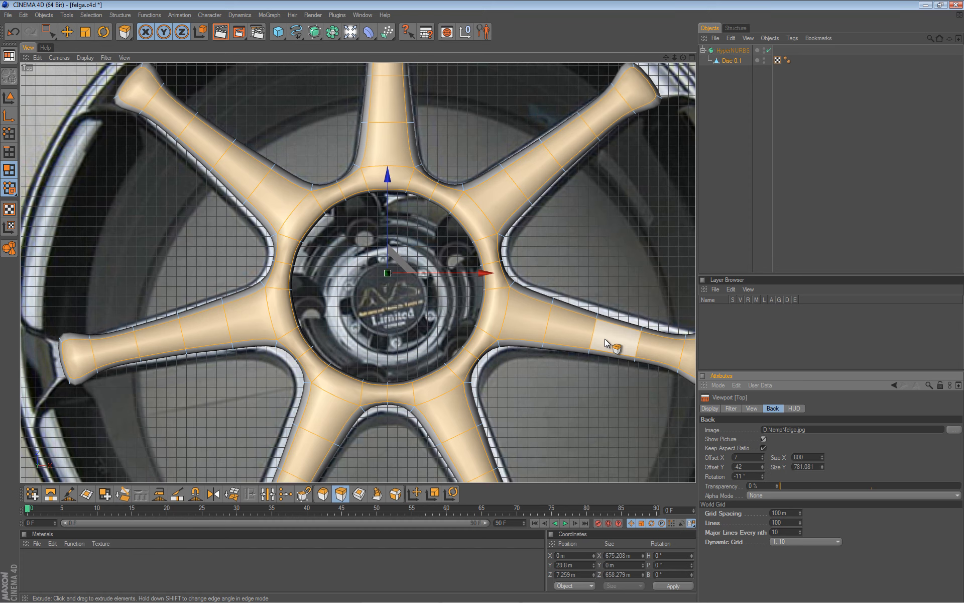
pyautogui.scroll(-3, 422, 222)
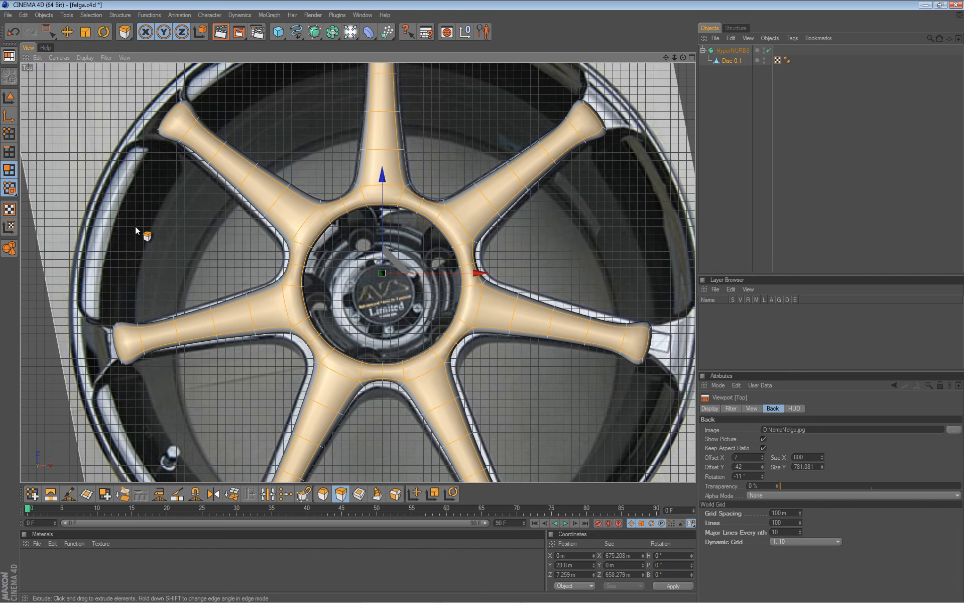
pyautogui.middleClick(159, 211)
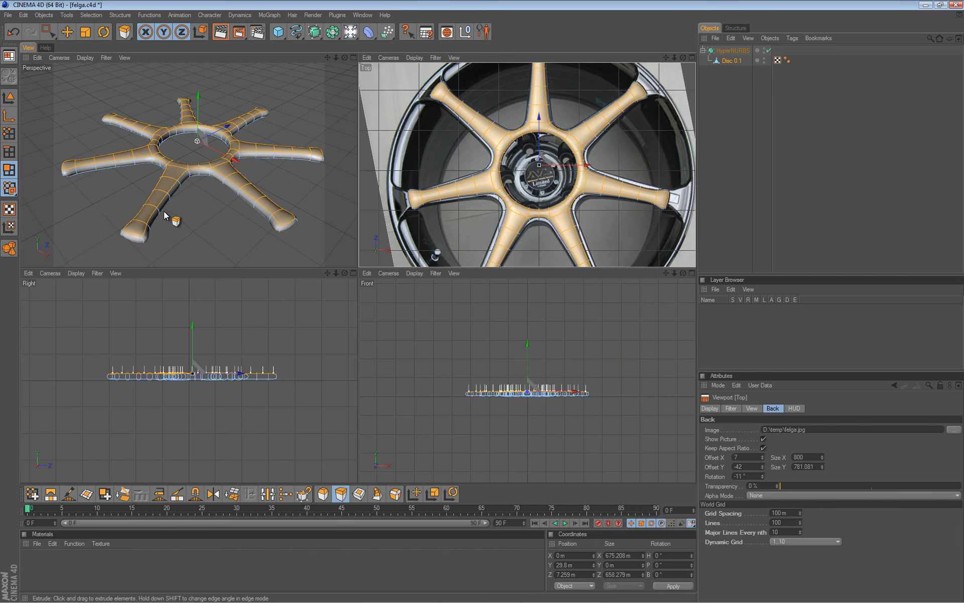
pyautogui.middleClick(171, 167)
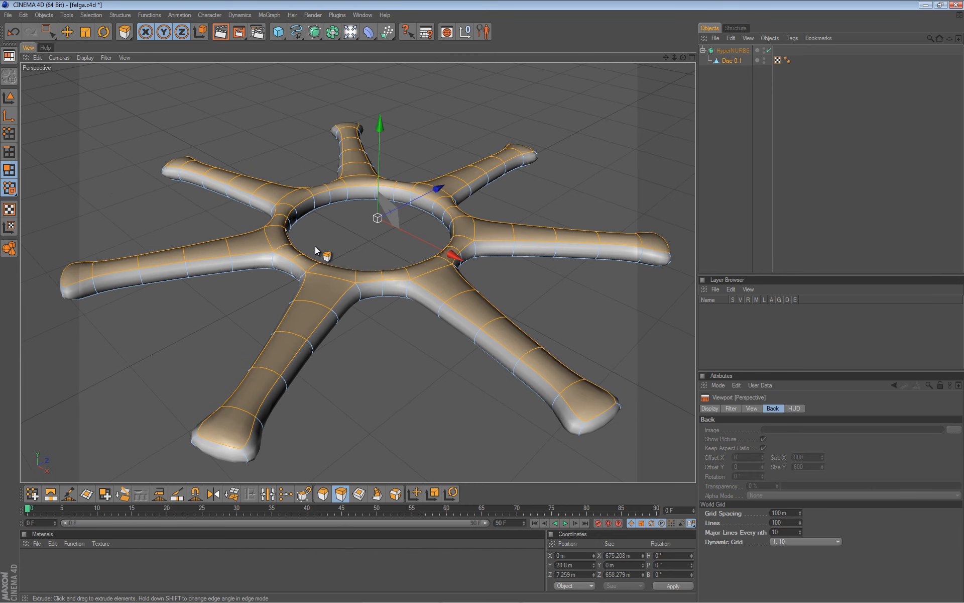
# With smoothing off, cut an edge loop along the spokes using the Knife in Loop mode.
pyautogui.press('q')
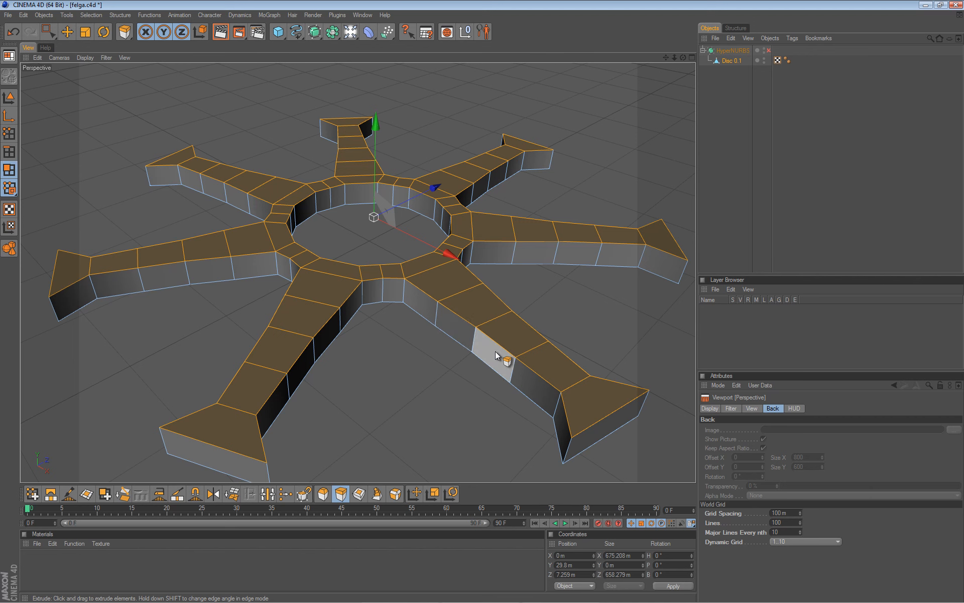
pyautogui.press('k')
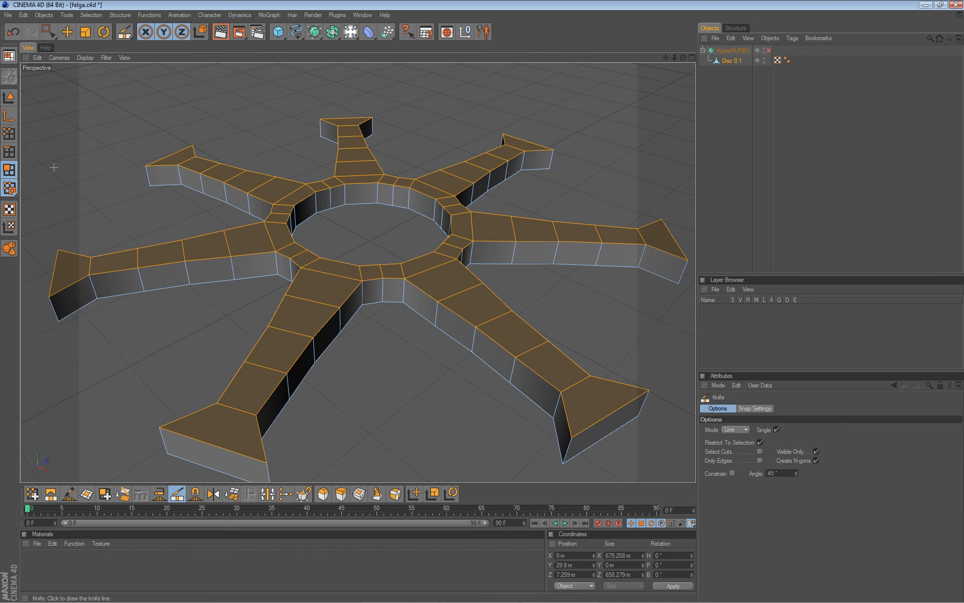
pyautogui.click(7, 152)
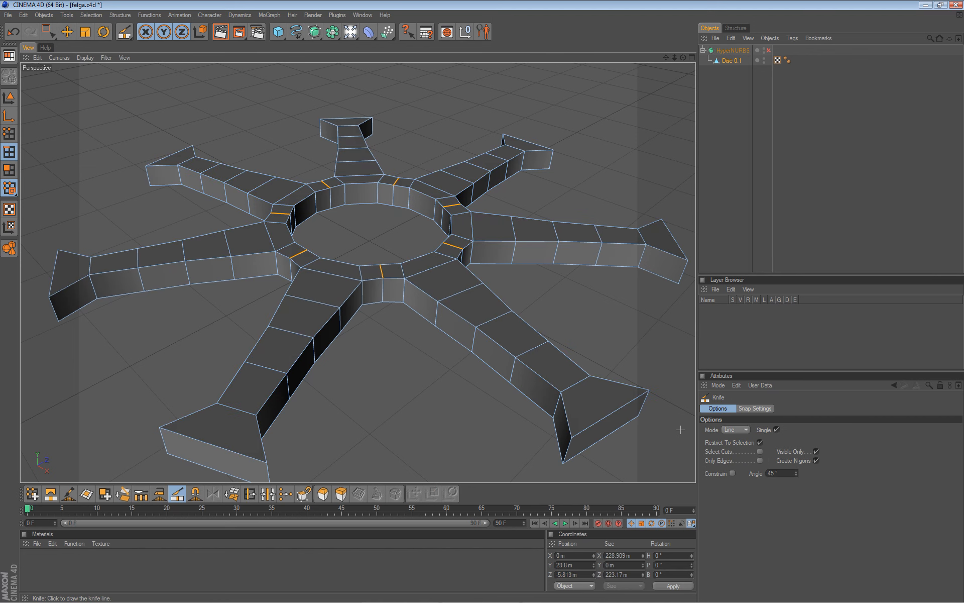
pyautogui.click(734, 430)
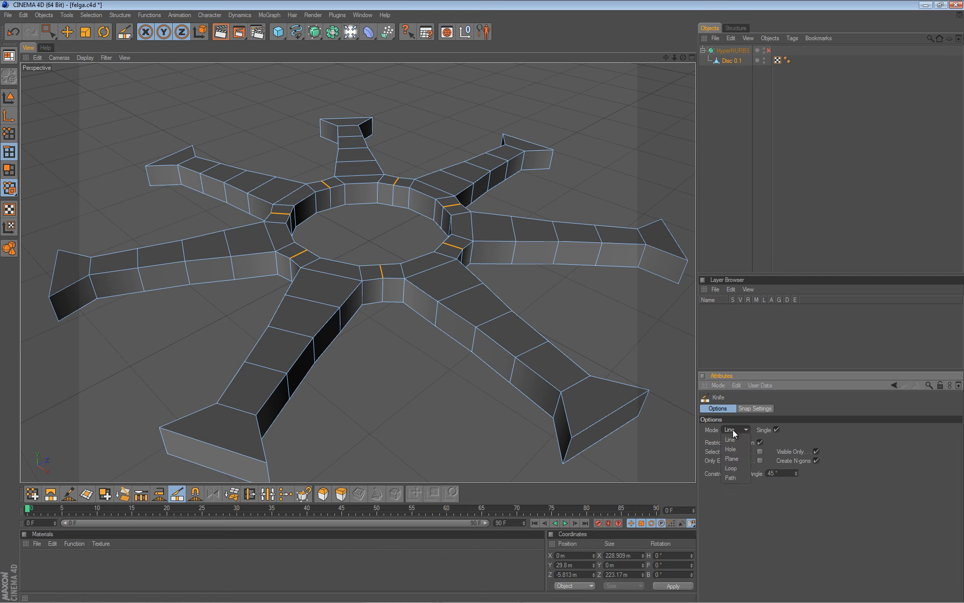
pyautogui.click(733, 468)
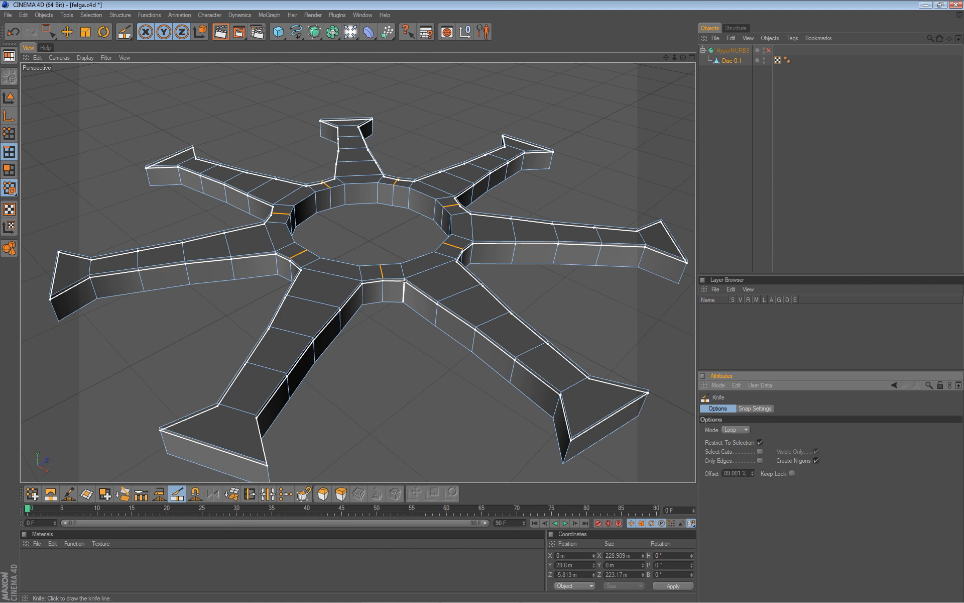
pyautogui.click(404, 281)
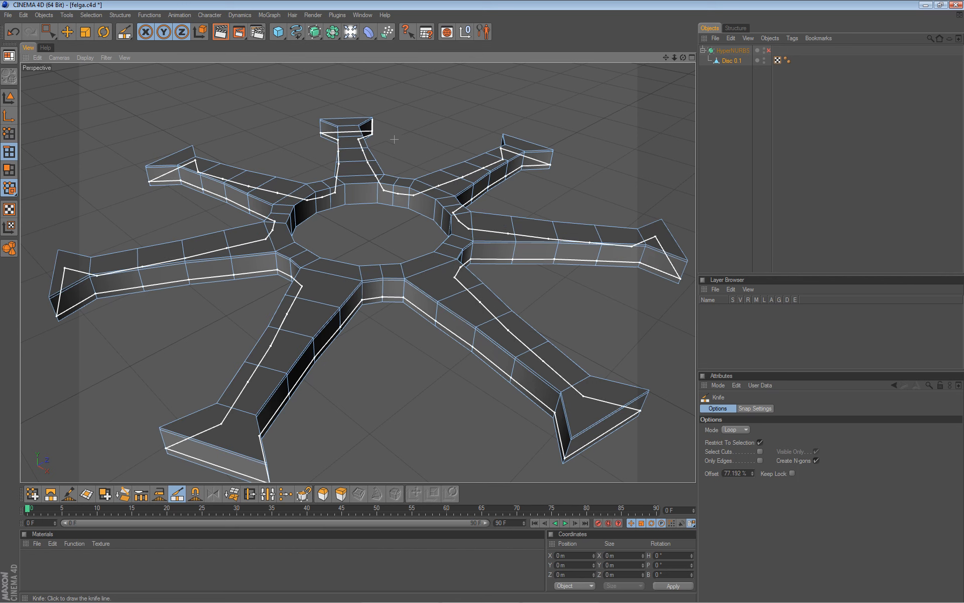
# Switch to Move and turn HyperNURBS smoothing back on for the wheel.
pyautogui.press('e')
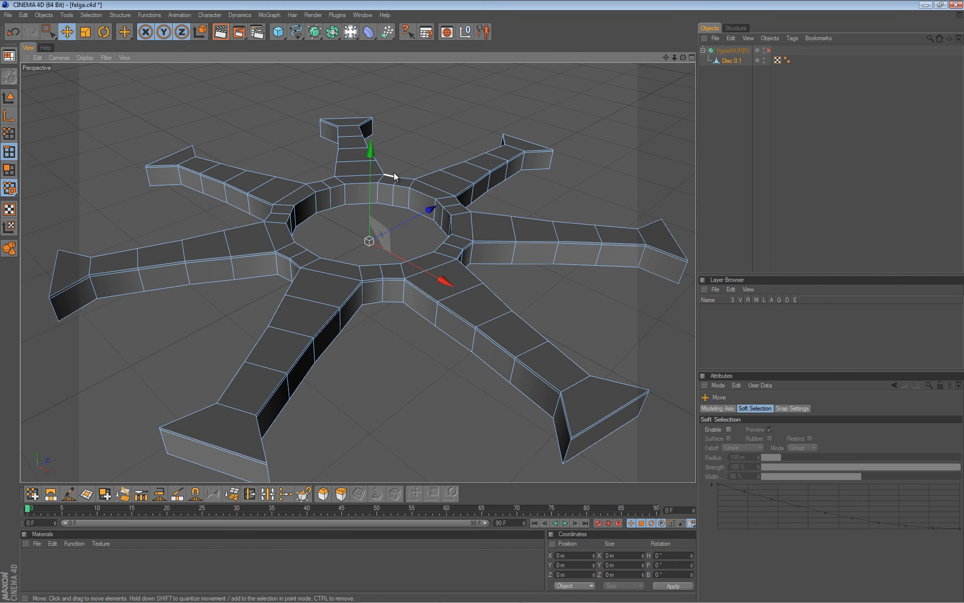
pyautogui.press('q')
pyautogui.scroll(4, 396, 195)
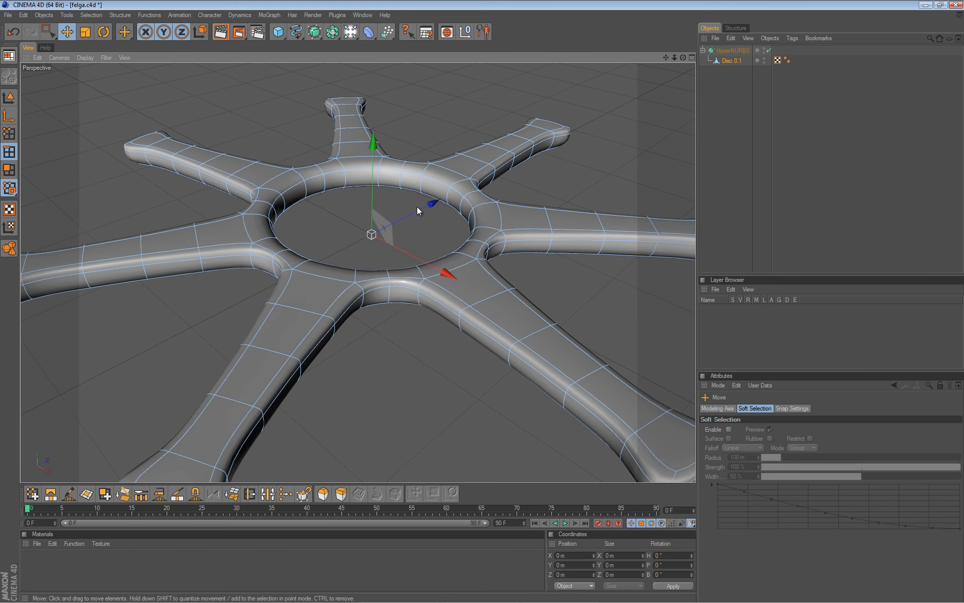
pyautogui.scroll(-1, 463, 301)
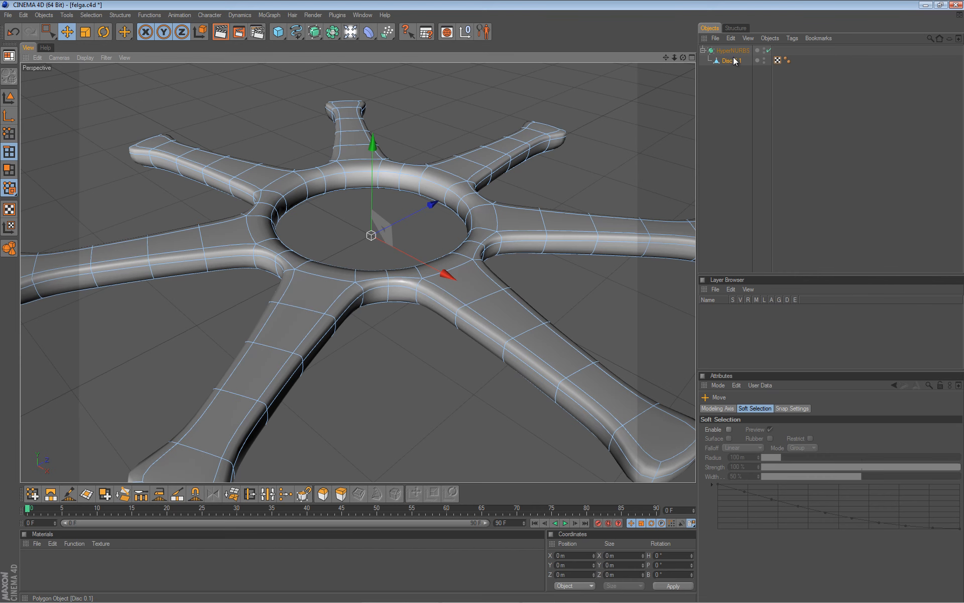
# In Polygon mode, select Disc 0.1 and orbit below to inspect the unsmoothed cage.
pyautogui.click(13, 171)
pyautogui.press('q')
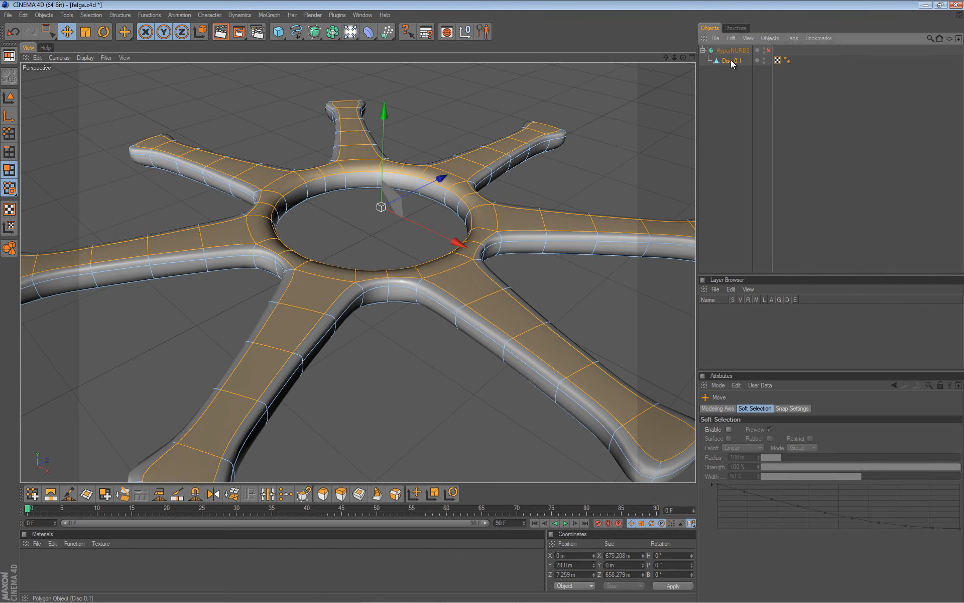
pyautogui.click(732, 61)
pyautogui.moveTo(478, 294)
pyautogui.keyDown('alt'); pyautogui.mouseDown()
pyautogui.moveTo(490, 309)
pyautogui.moveTo(481, 302)
pyautogui.mouseUp(); pyautogui.keyUp('alt')
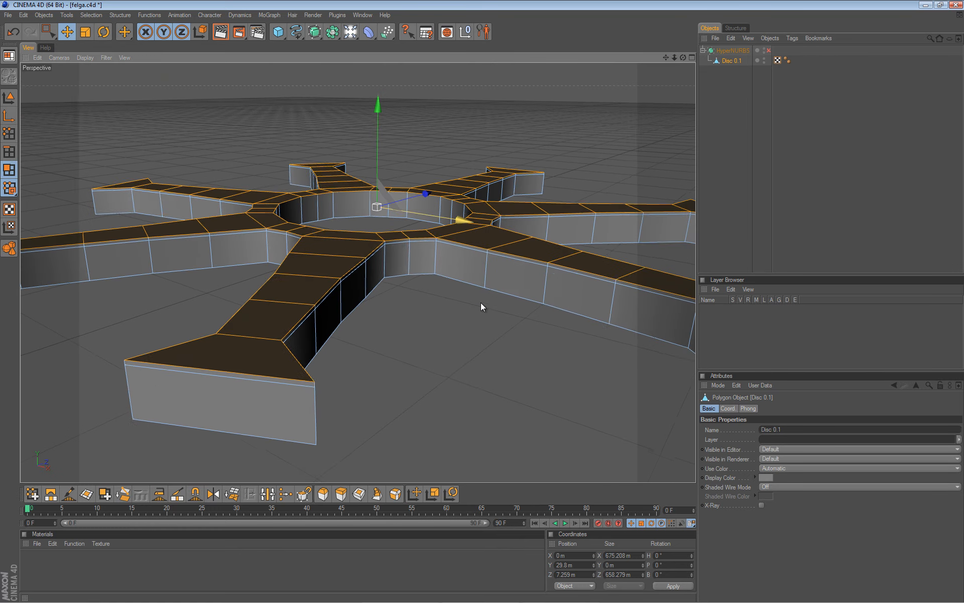
pyautogui.scroll(-5, 385, 220)
pyautogui.keyDown('alt'); pyautogui.moveTo(384, 220); pyautogui.dragTo(477, 308); pyautogui.keyUp('alt')
pyautogui.press('q')
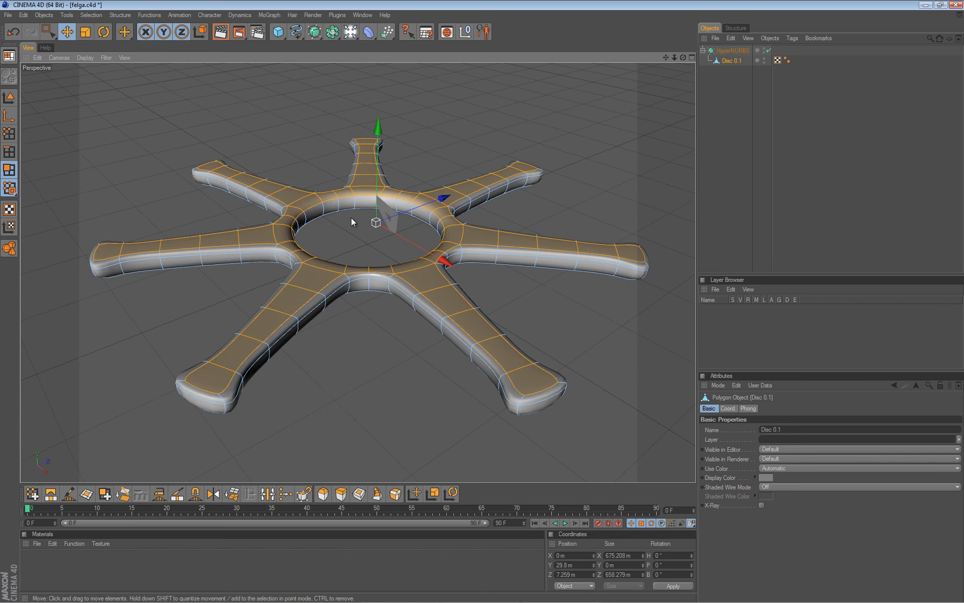
# Maximize the Top view over the rim reference image.
pyautogui.middleClick(577, 329)
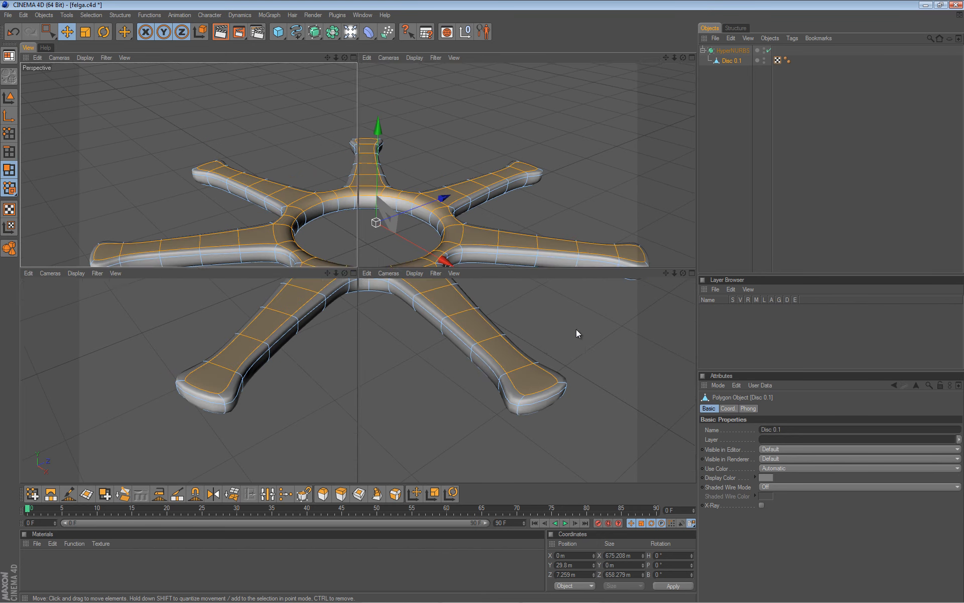
pyautogui.middleClick(541, 192)
pyautogui.scroll(-3, 439, 205)
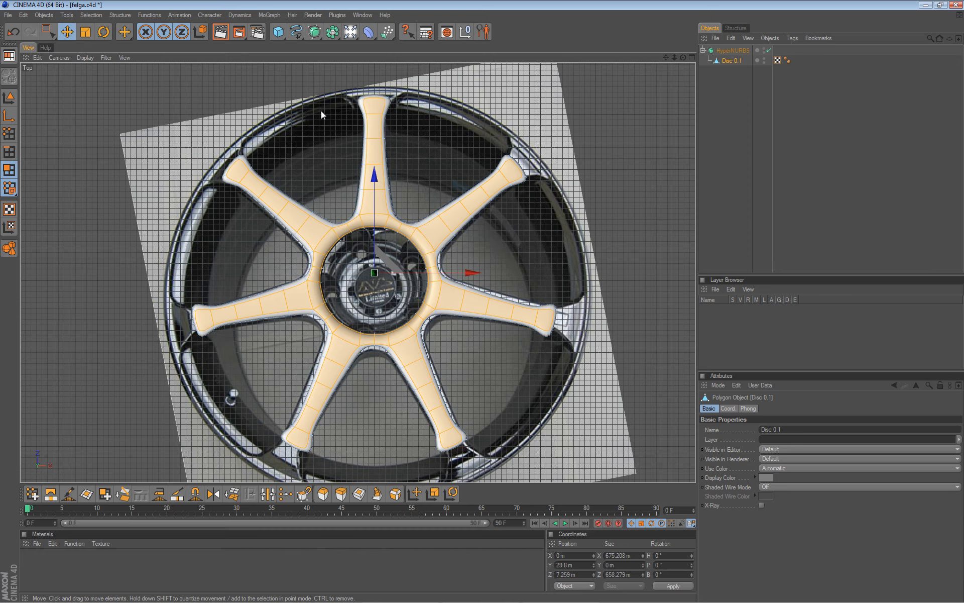
# Box-select the top spoke's tip polygons and scale them wider along X to match the reference.
pyautogui.scroll(5, 322, 103)
pyautogui.press('0')
pyautogui.moveTo(340, 167); pyautogui.dragTo(427, 202)
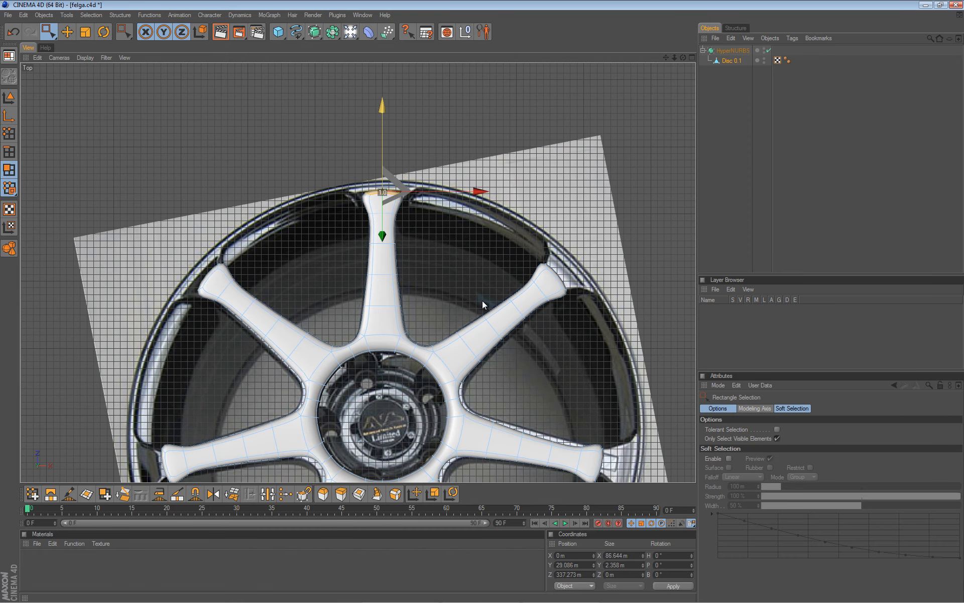
pyautogui.press('t')
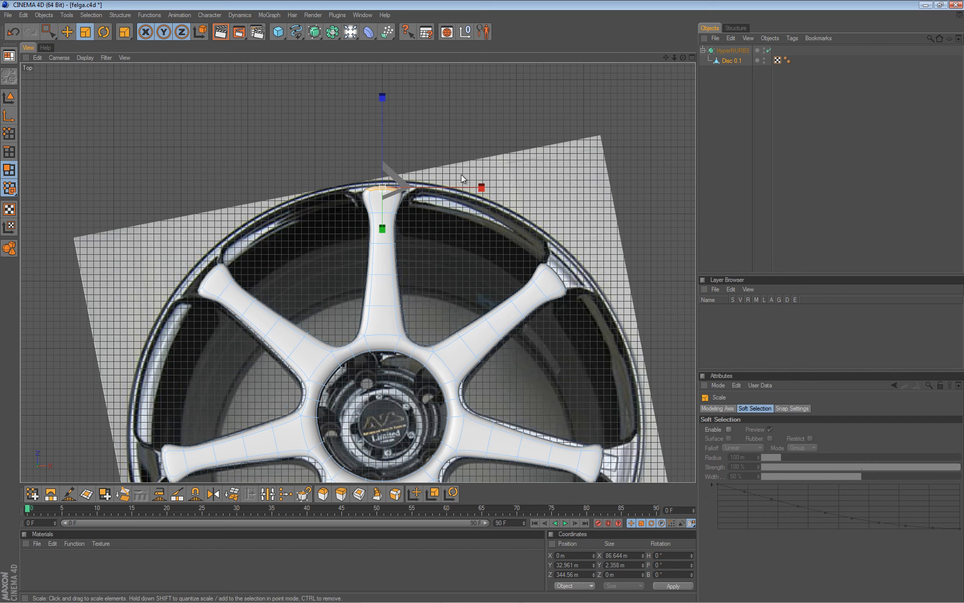
pyautogui.moveTo(480, 187); pyautogui.dragTo(483, 305)
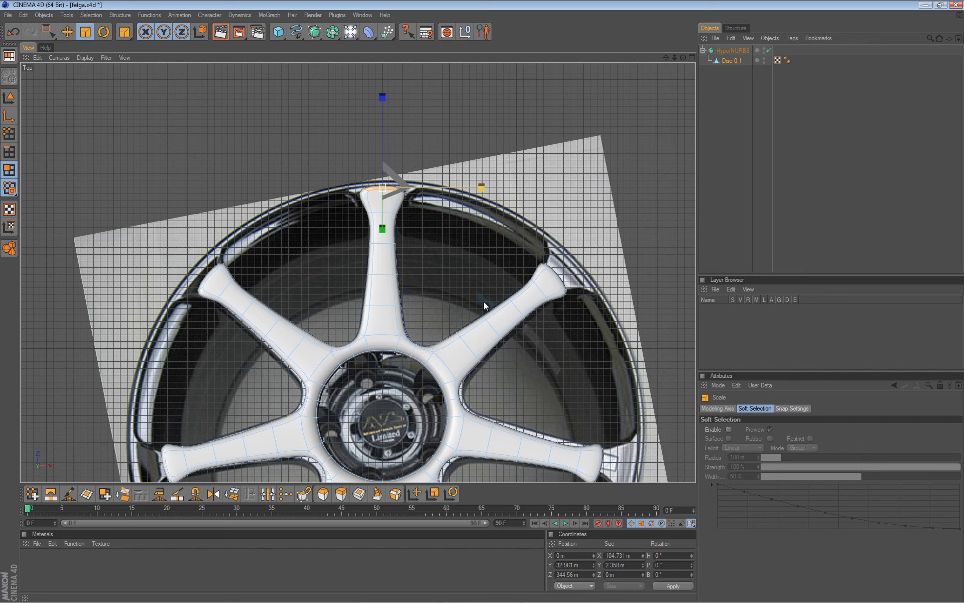
# Knife a new loop cut across the top spoke's tip.
pyautogui.press('k')
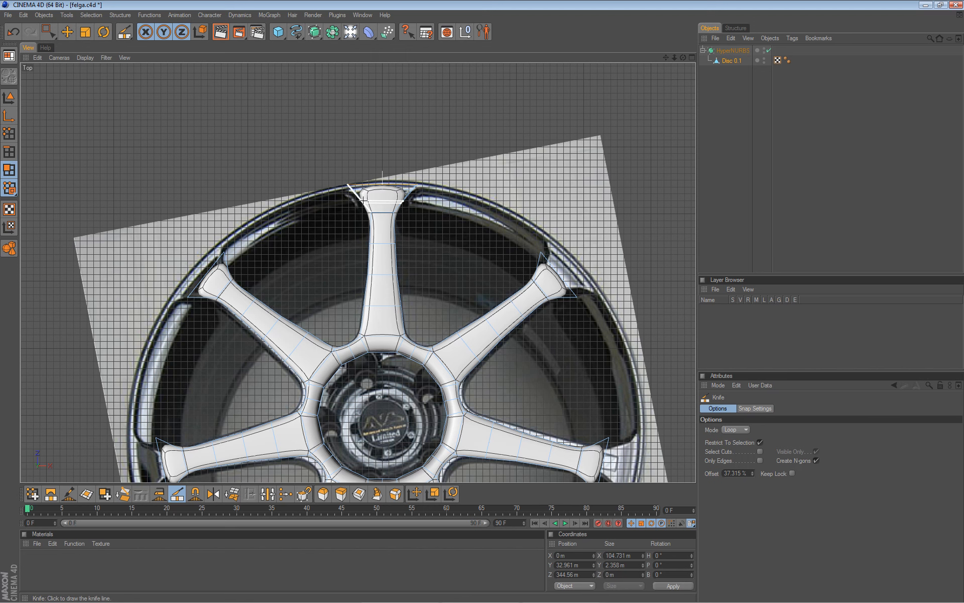
pyautogui.click(363, 199)
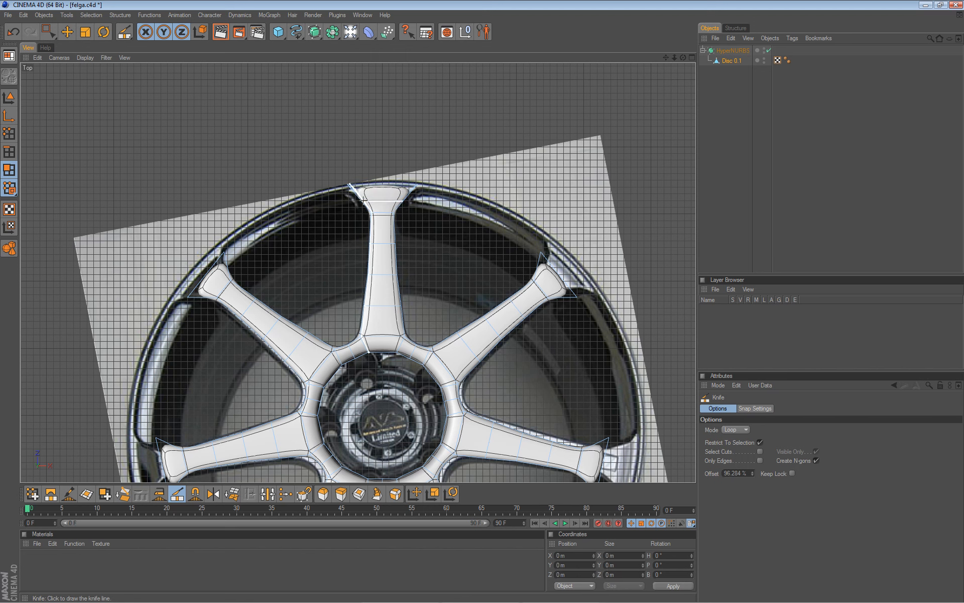
pyautogui.press('e')
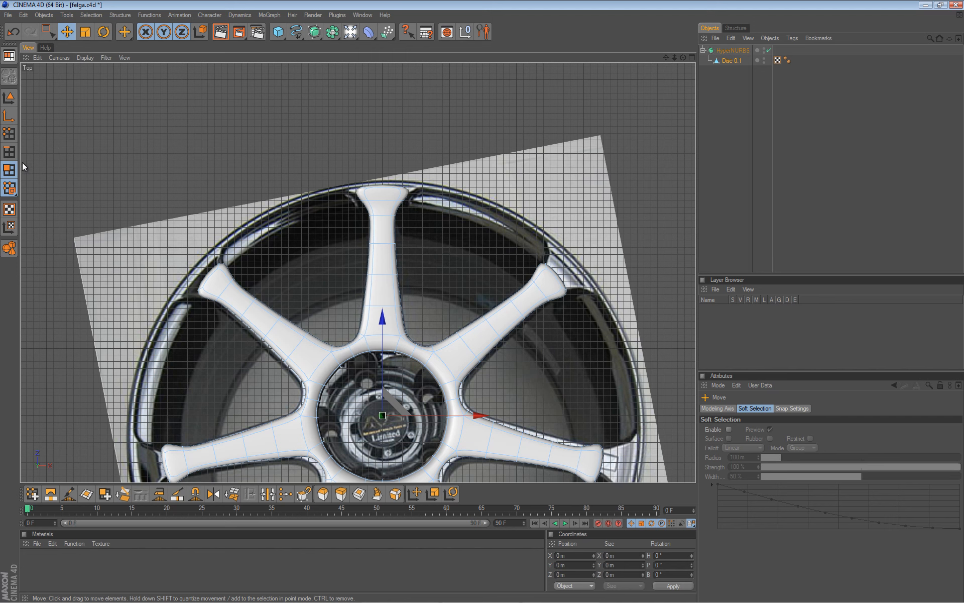
# In Edge mode, ring-select the edges along the top spoke.
pyautogui.click(10, 152)
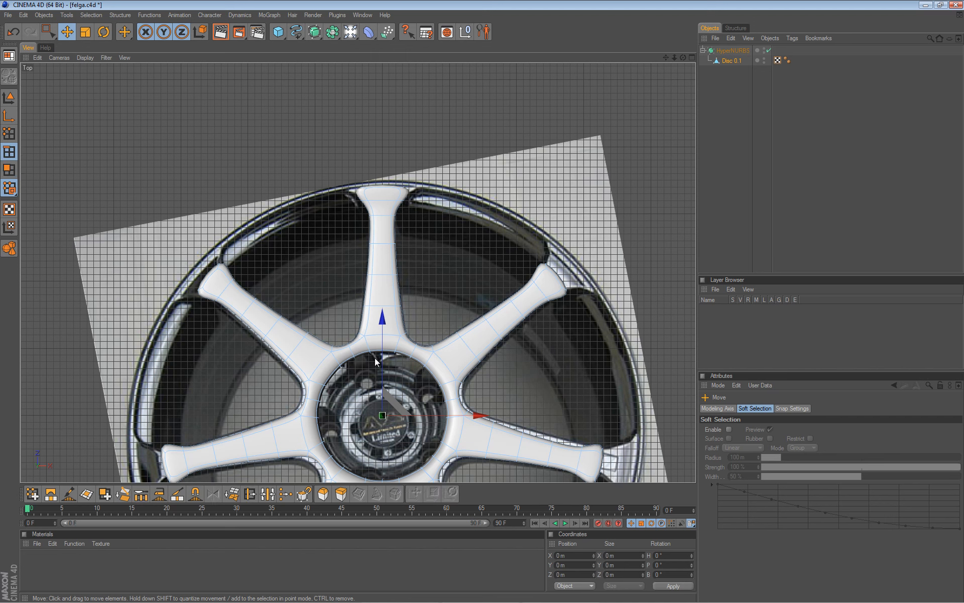
pyautogui.press('q')
pyautogui.rightClick(382, 342)
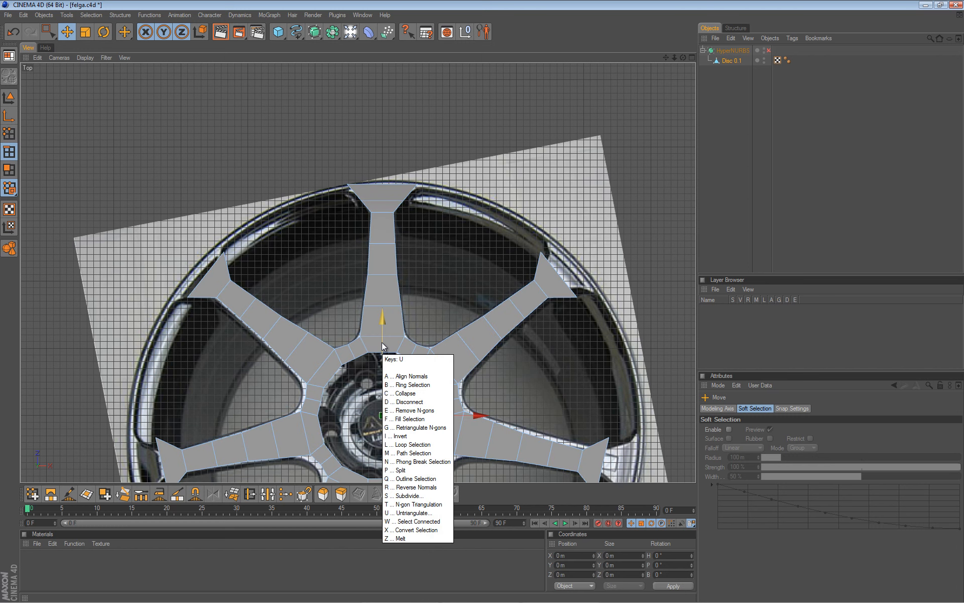
pyautogui.click(445, 376)
pyautogui.click(381, 345)
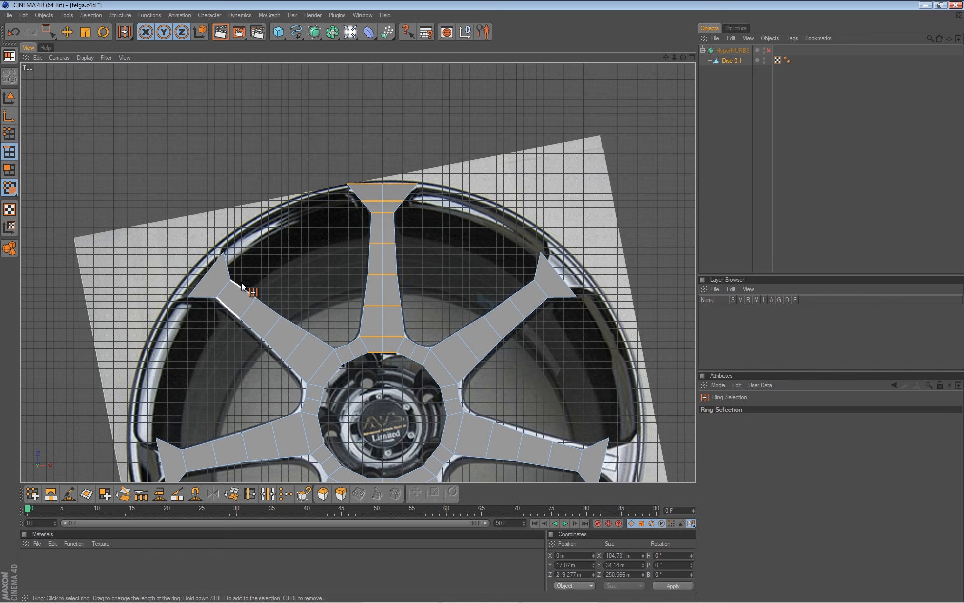
pyautogui.press('q')
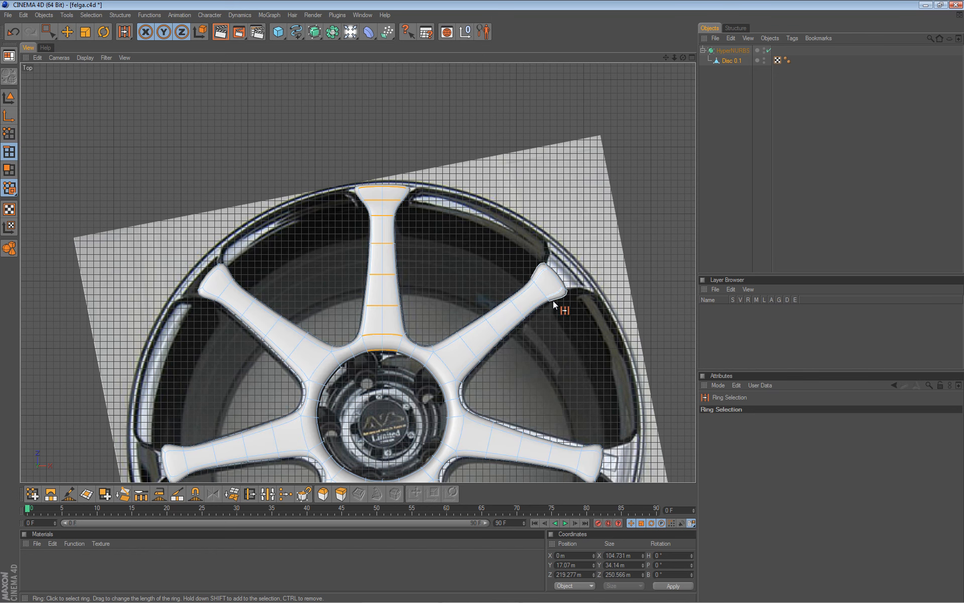
pyautogui.press('e')
pyautogui.scroll(-3, 329, 221)
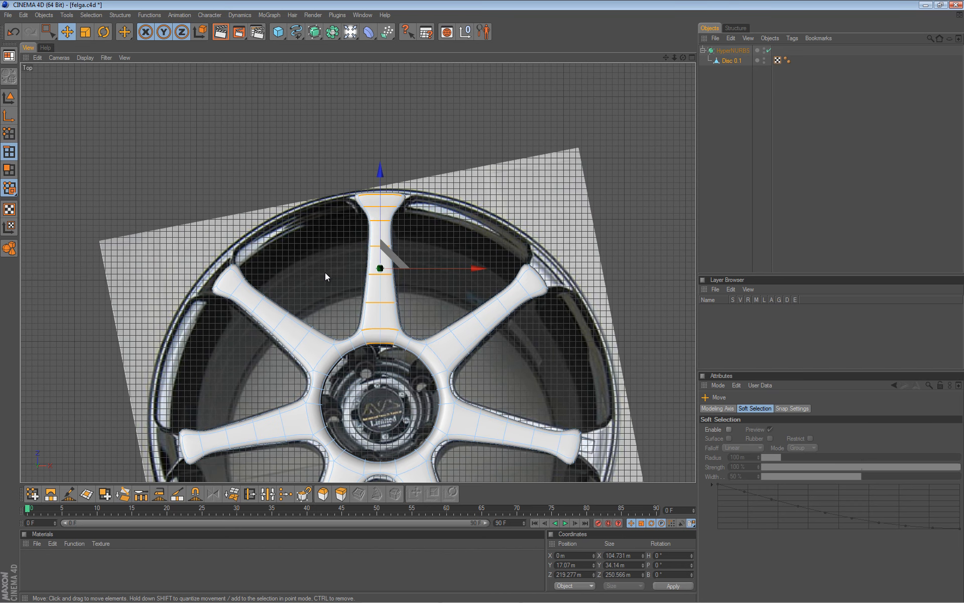
# Loop-select both edges at the top spoke's base.
pyautogui.press('u')
pyautogui.press('l')
pyautogui.click(353, 345)
pyautogui.keyDown('shift'); pyautogui.click(407, 346); pyautogui.keyUp('shift')
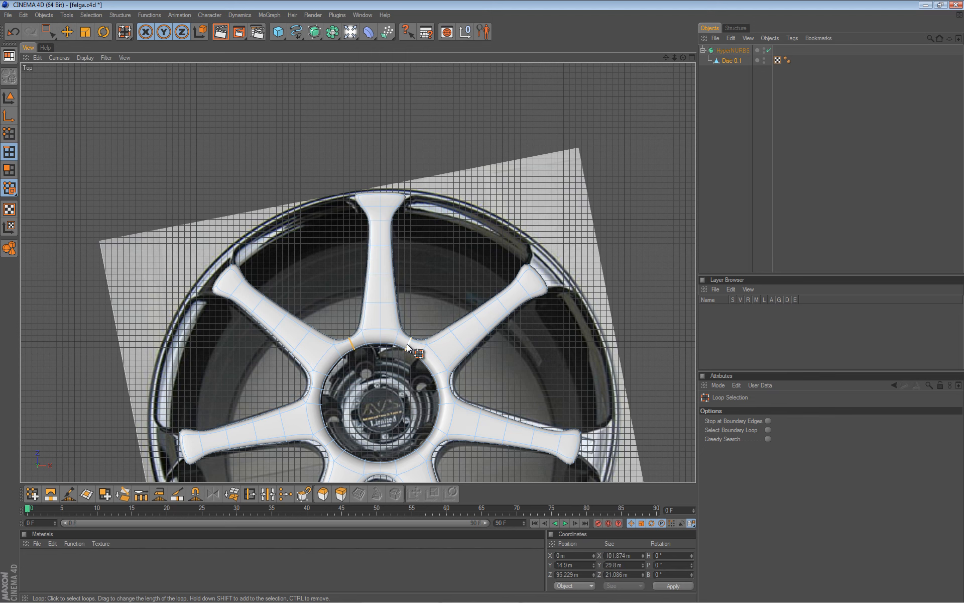
# Fill-select the other spokes' polygons and delete them, keeping only the top spoke.
pyautogui.press('u')
pyautogui.press('f')
pyautogui.click(443, 361)
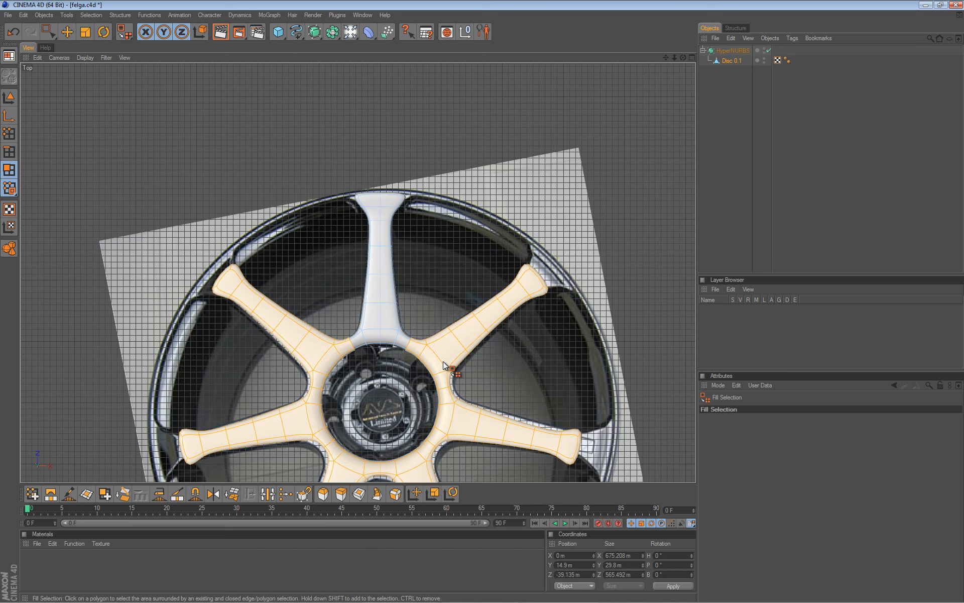
pyautogui.press('Delete')
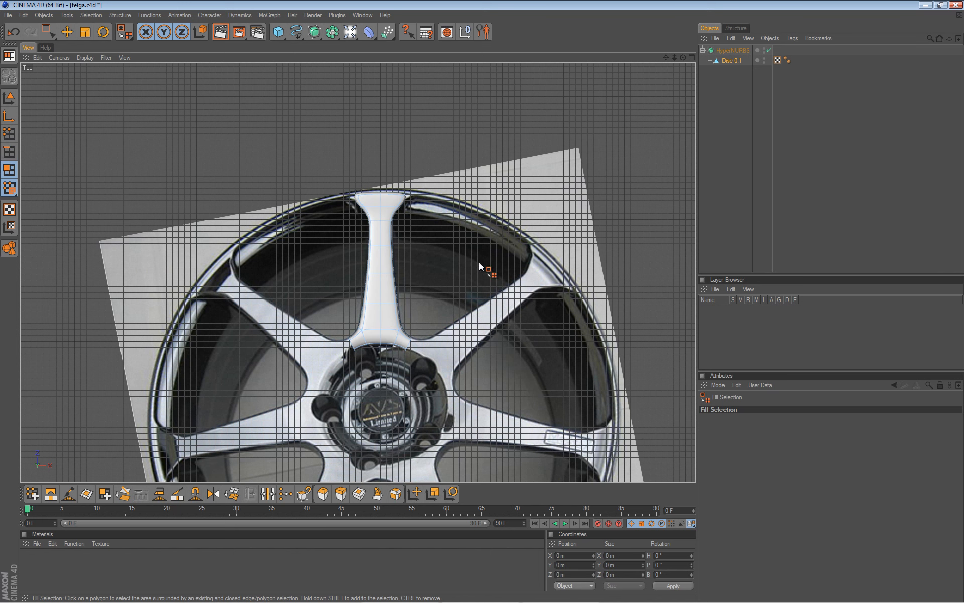
# Select the remaining spoke and frame it in a maximized Perspective view.
pyautogui.press('u')
pyautogui.press('l')
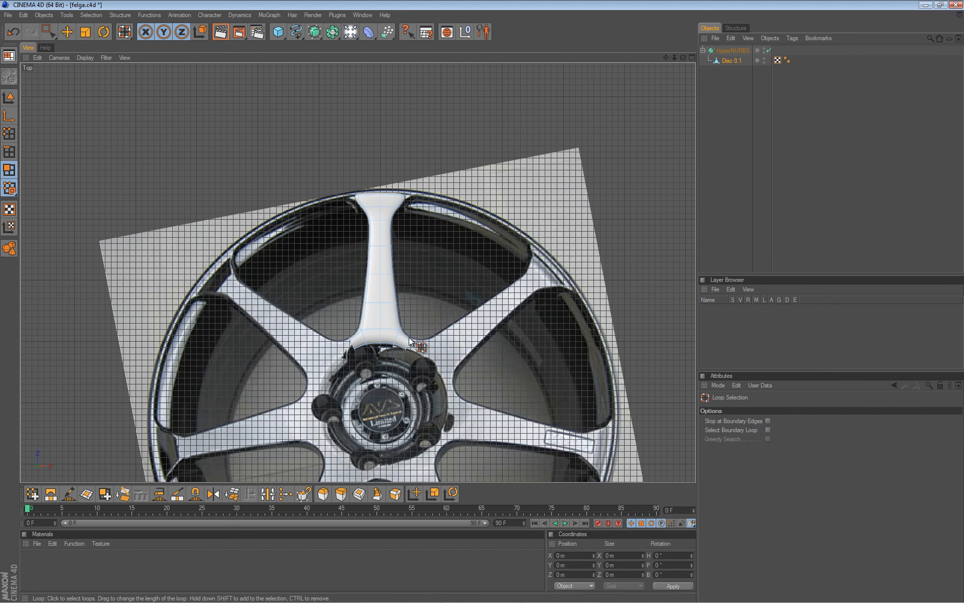
pyautogui.click(390, 324)
pyautogui.press('F5')
pyautogui.middleClick(193, 204)
pyautogui.scroll(2, 321, 148)
pyautogui.keyDown('alt'); pyautogui.moveTo(525, 264); pyautogui.dragTo(390, 372, button='middle'); pyautogui.keyUp('alt')
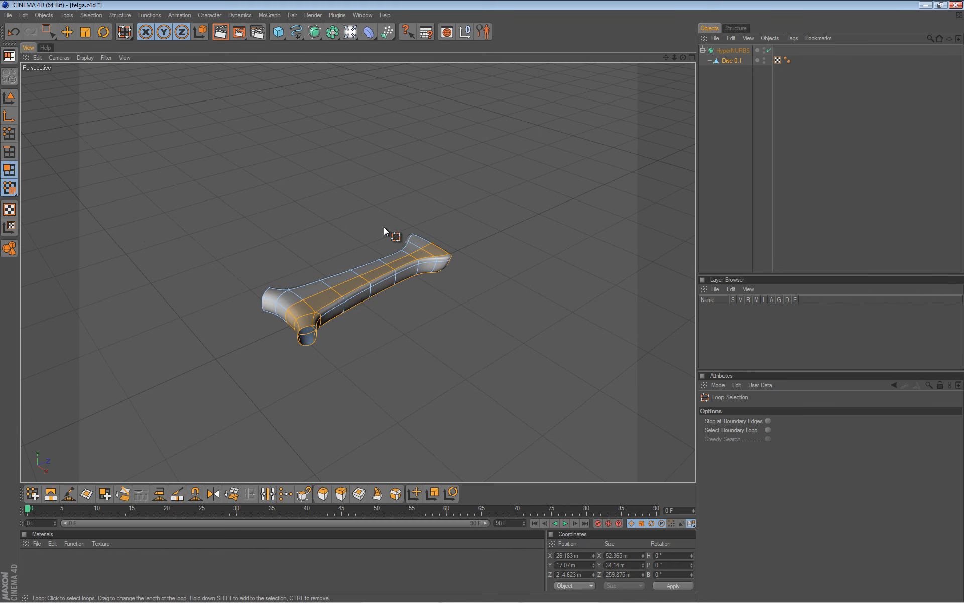
# Loop-select the spoke's lengthwise edge, fill-select one side and delete that half.
pyautogui.click(9, 152)
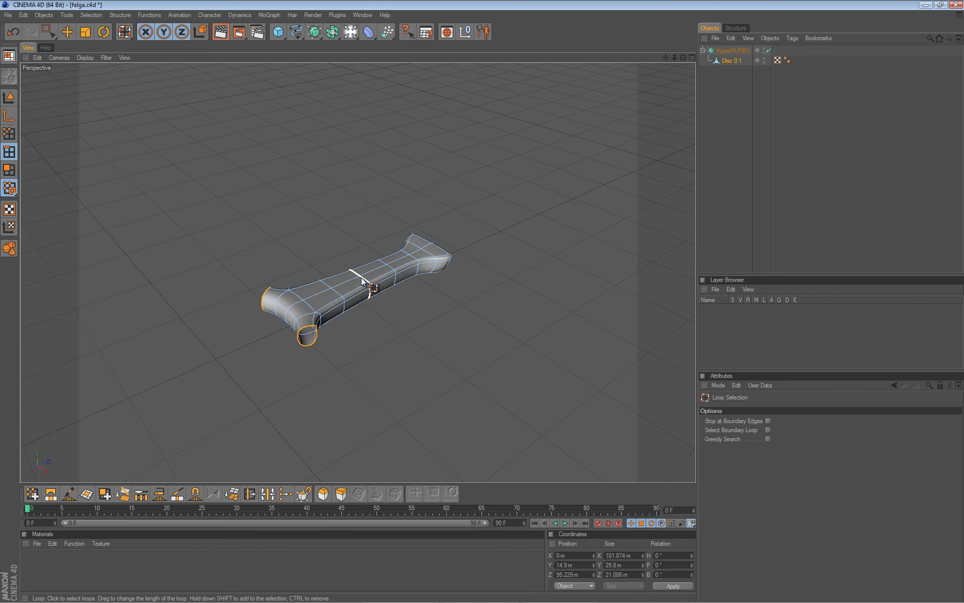
pyautogui.click(334, 283)
pyautogui.press('u')
pyautogui.press('f')
pyautogui.click(332, 284)
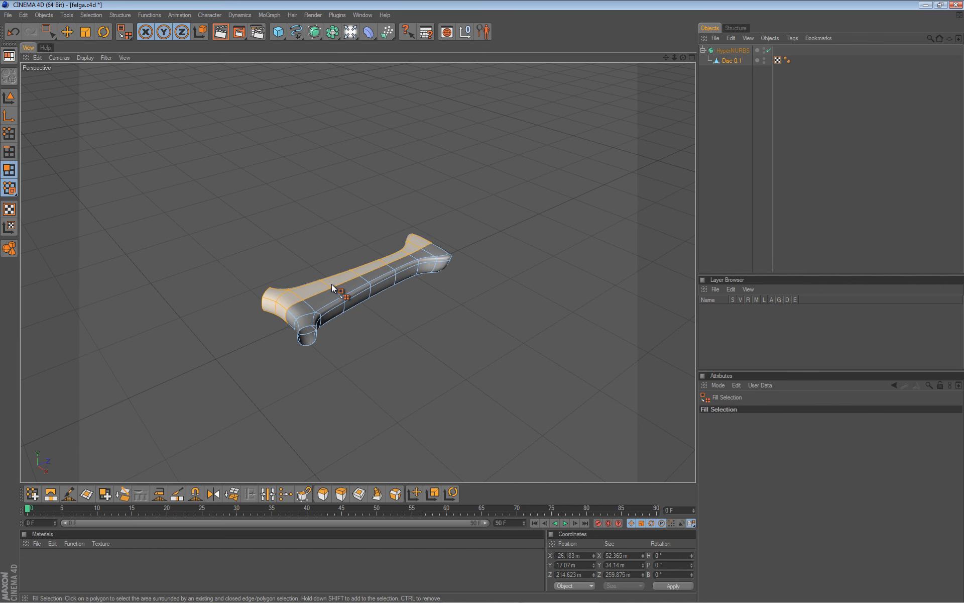
pyautogui.press('Delete')
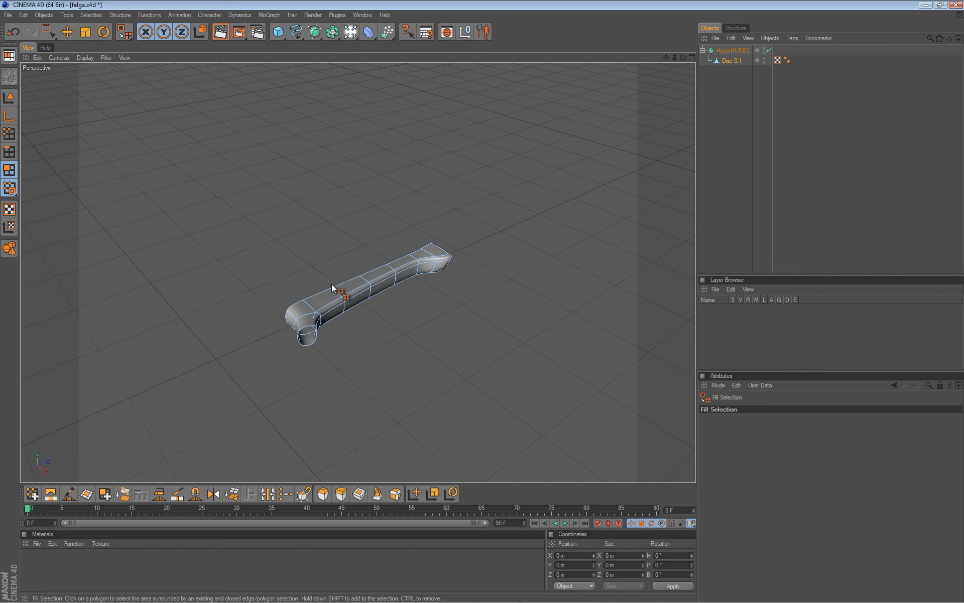
# Maximize and zoom the Top view over the wheel reference.
pyautogui.middleClick(436, 315)
pyautogui.middleClick(445, 210)
pyautogui.scroll(3, 390, 260)
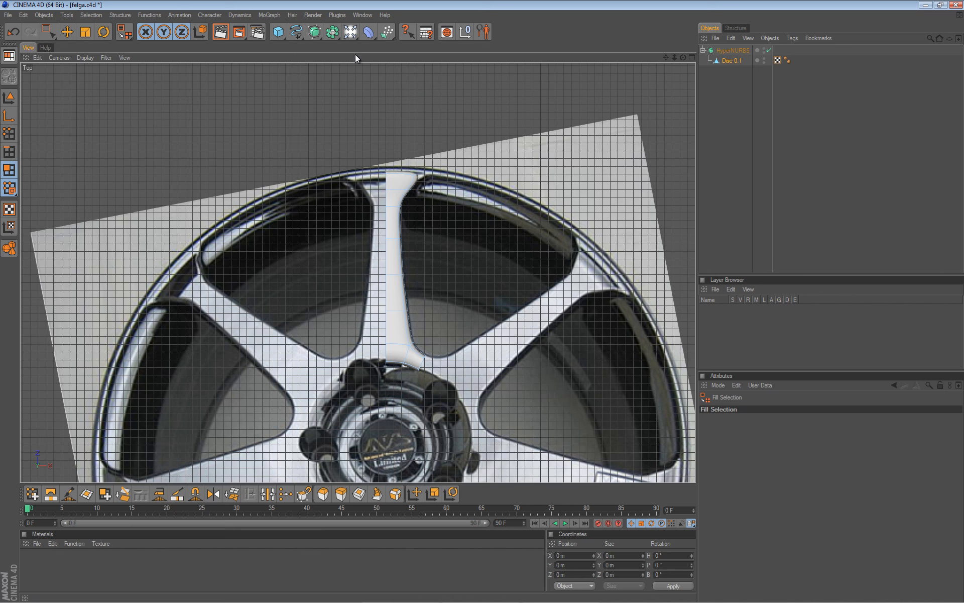
# Add a Symmetry object from the Array flyout and select Disc 0.1.
pyautogui.click(334, 36)
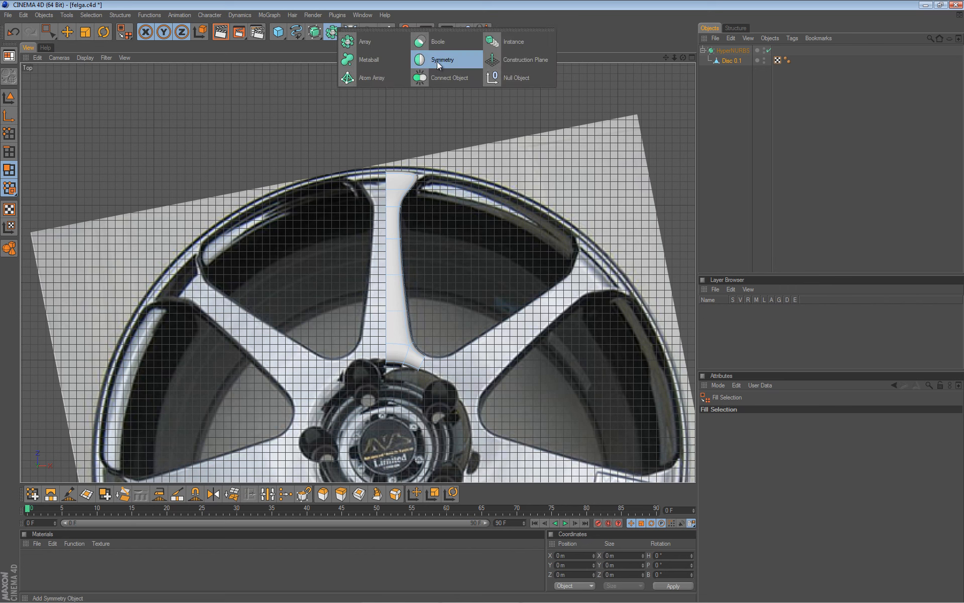
pyautogui.click(438, 62)
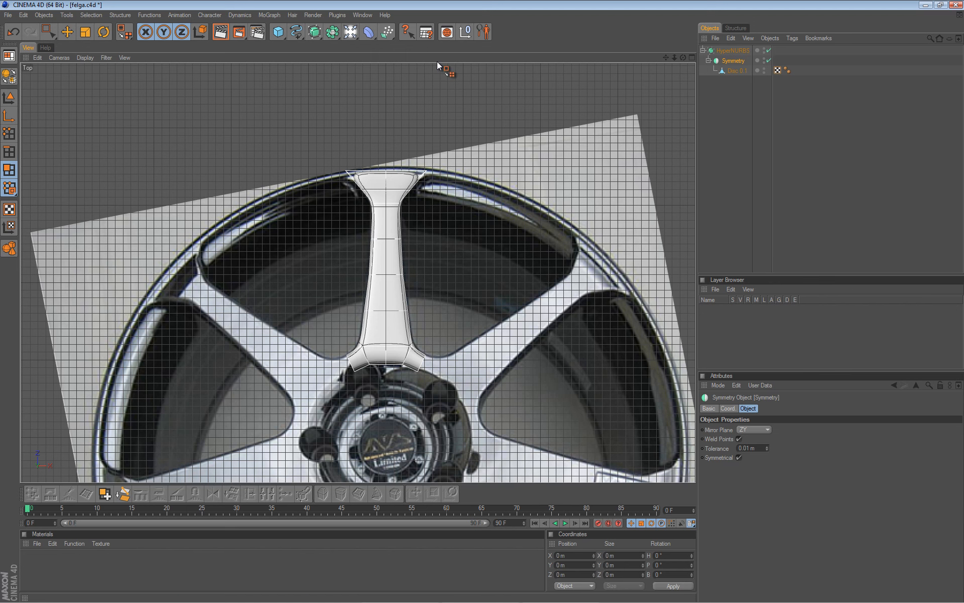
pyautogui.click(743, 71)
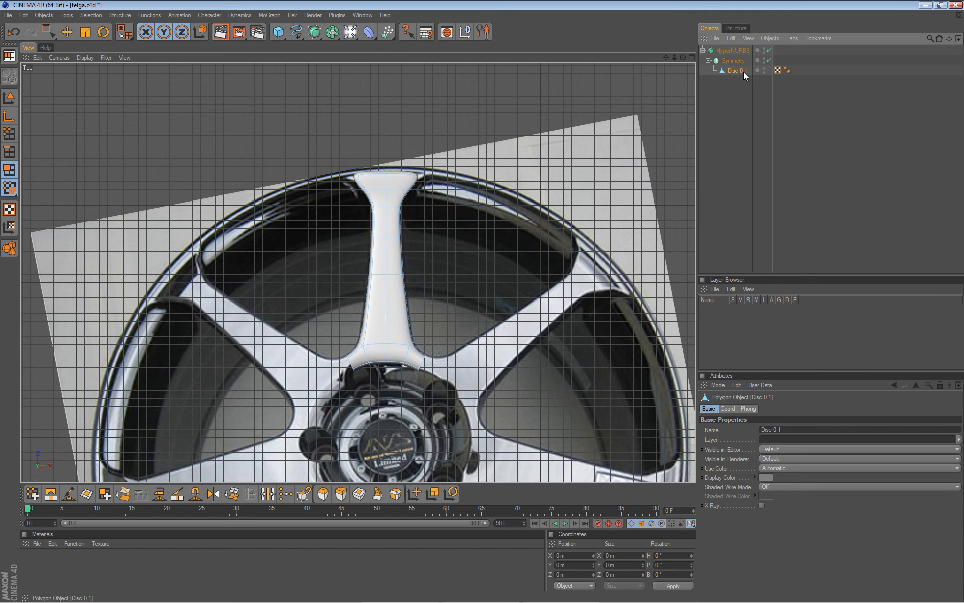
# In Points mode, test-move a spoke edge point along X, then undo it.
pyautogui.click(9, 133)
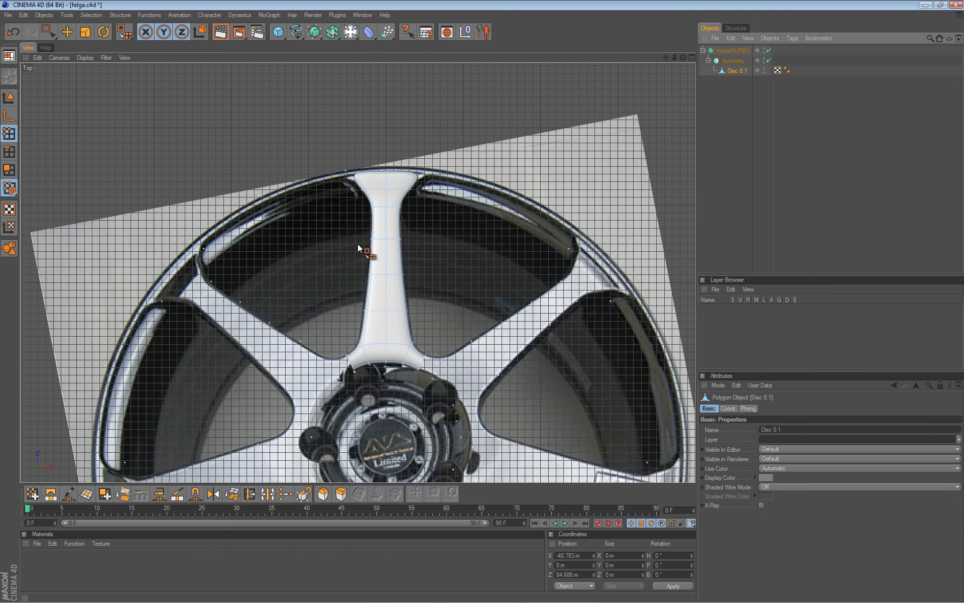
pyautogui.press('9')
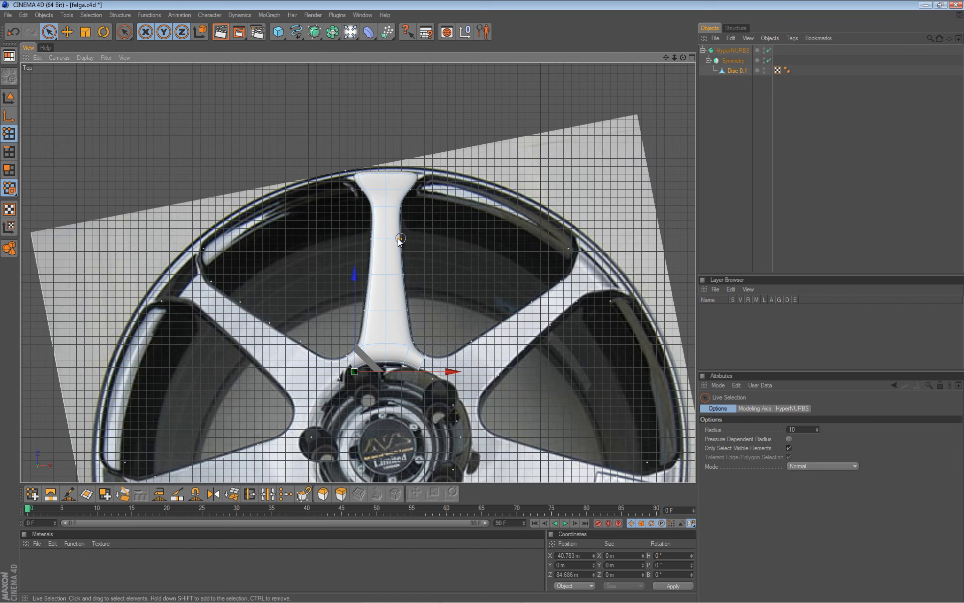
pyautogui.click(400, 239)
pyautogui.moveTo(481, 239); pyautogui.dragTo(483, 302)
pyautogui.hotkey('ctrl', 'z')
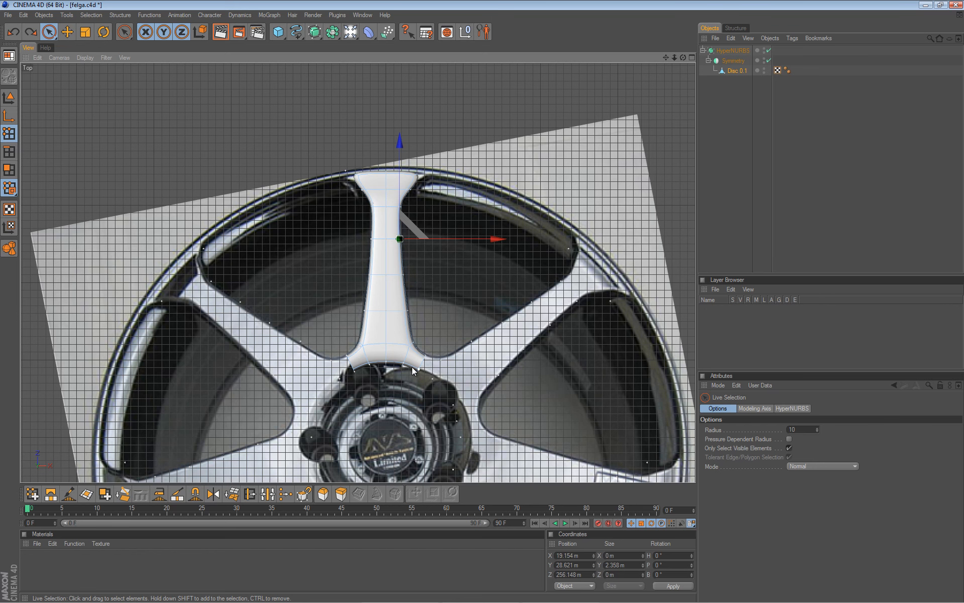
# Zoom out and return to a maximized Perspective view of the spoke.
pyautogui.scroll(-2, 375, 303)
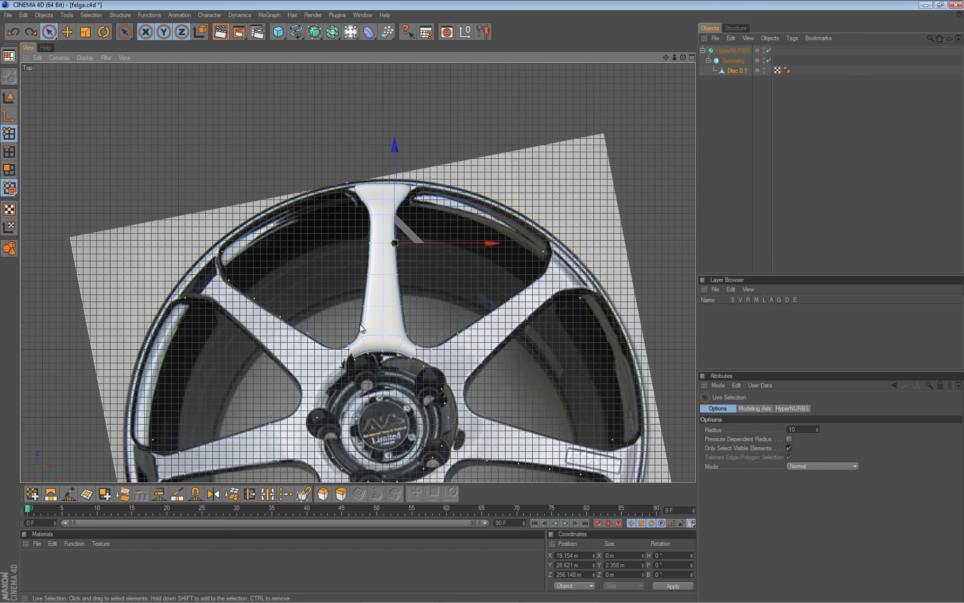
pyautogui.scroll(-3, 449, 369)
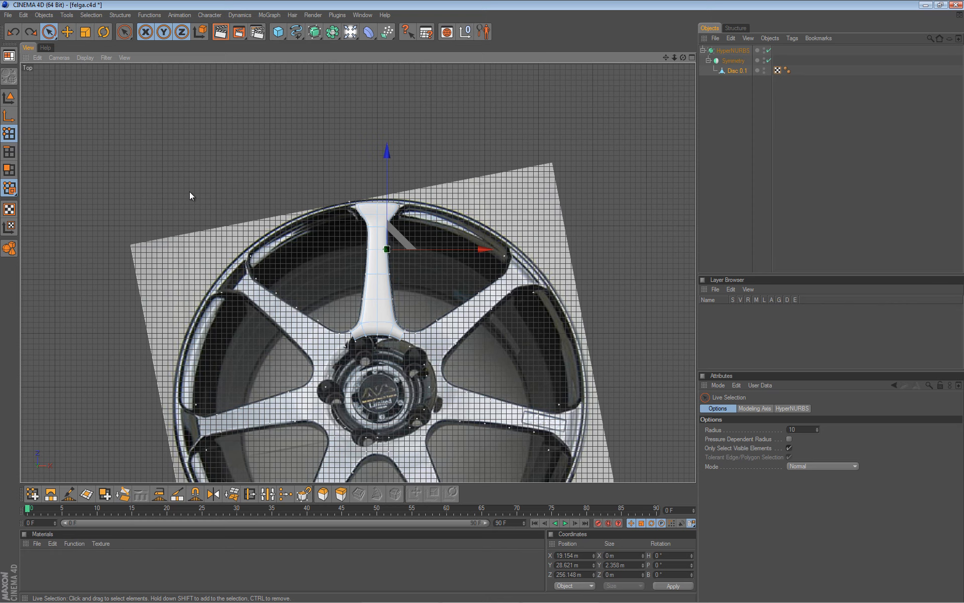
pyautogui.middleClick(128, 212)
pyautogui.middleClick(164, 177)
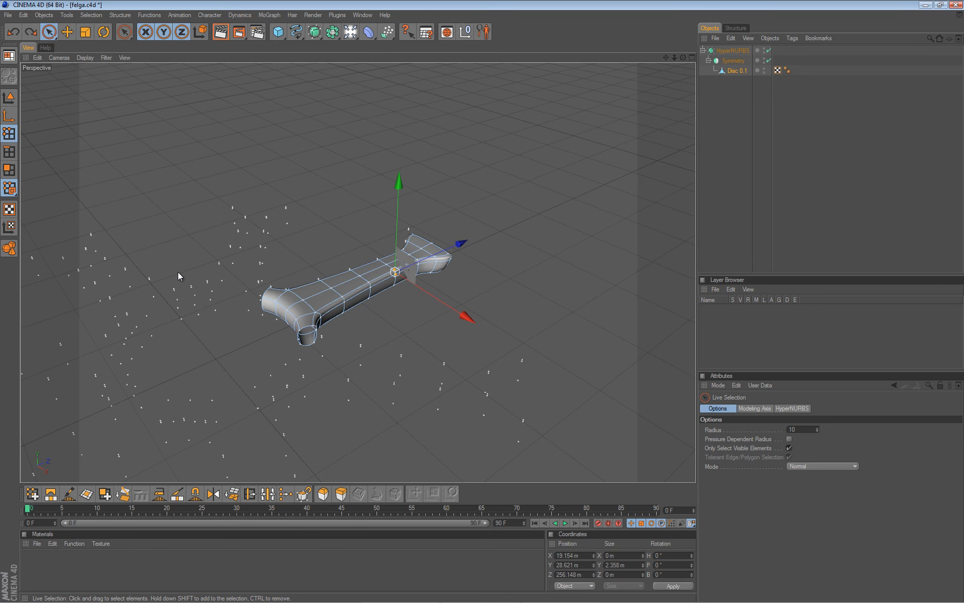
# Select all points and run Functions > Optimize to remove stray points.
pyautogui.hotkey('ctrl', 'a')
pyautogui.click(157, 15)
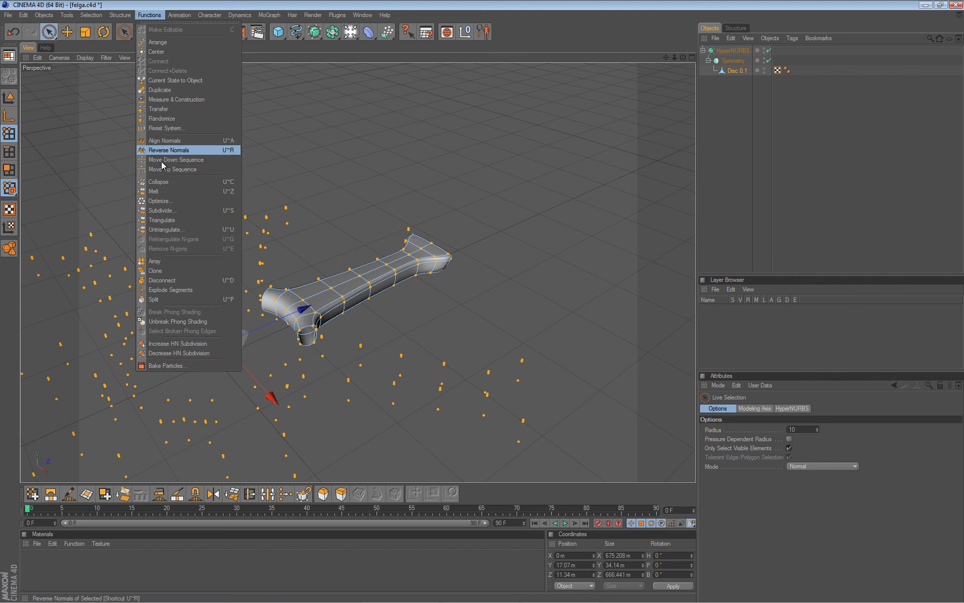
pyautogui.click(165, 201)
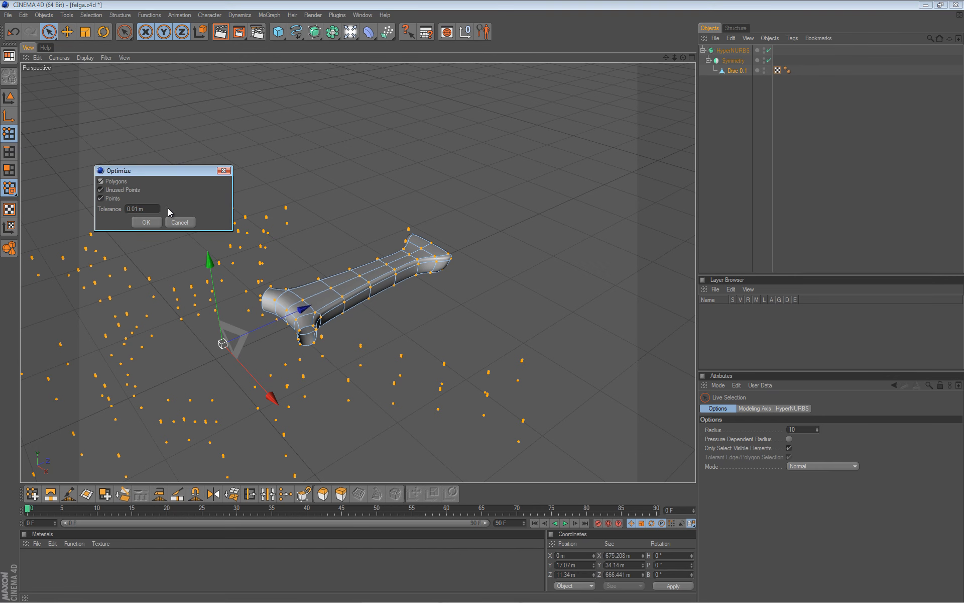
pyautogui.click(146, 222)
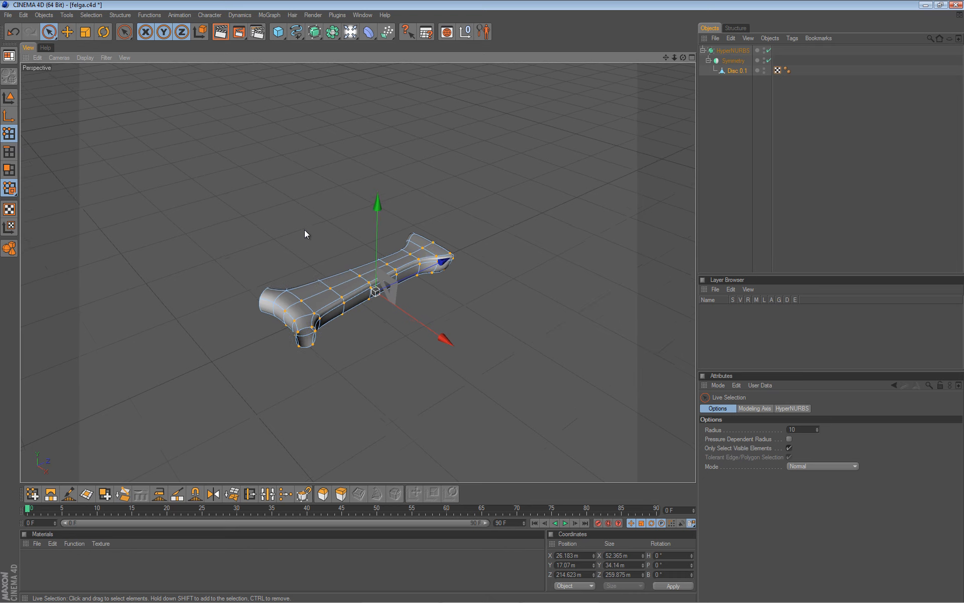
# Frame the spoke, compare it in the Top view, then return to Perspective.
pyautogui.press('h')
pyautogui.keyDown('alt'); pyautogui.moveTo(342, 327); pyautogui.dragTo(450, 259); pyautogui.keyUp('alt')
pyautogui.middleClick(449, 260)
pyautogui.middleClick(479, 213)
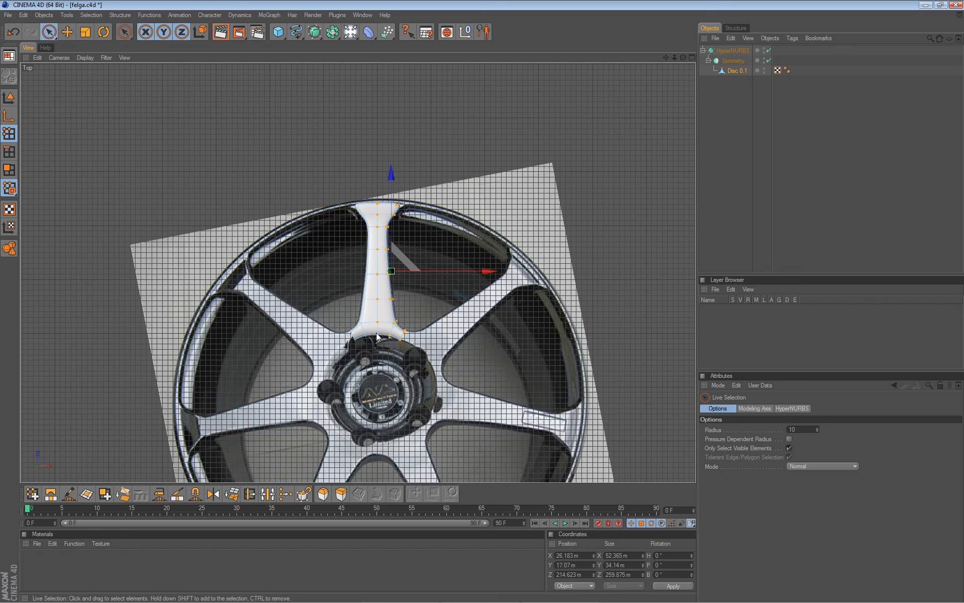
pyautogui.middleClick(230, 203)
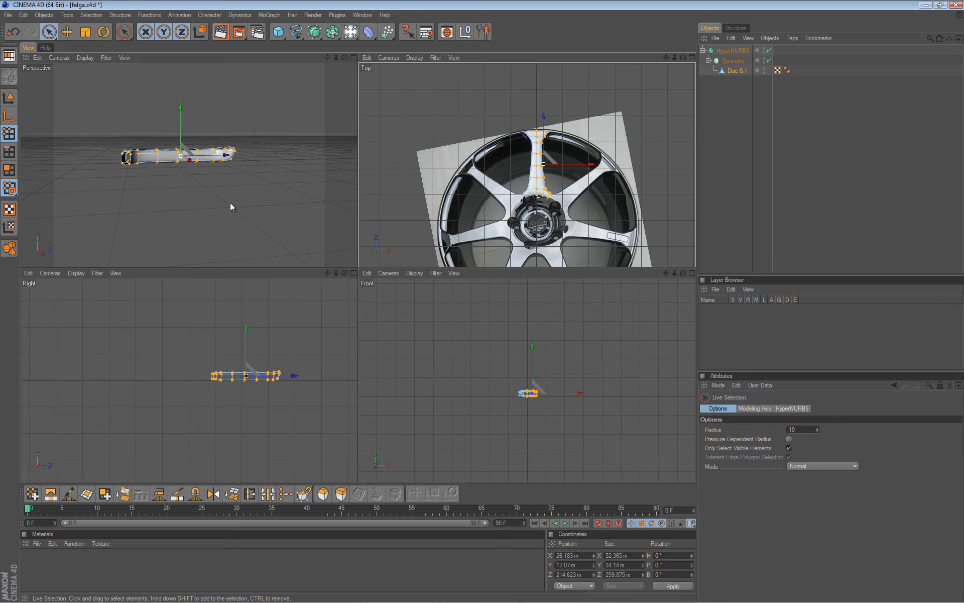
pyautogui.middleClick(233, 199)
# Box-select the spoke's body points, grow the selection, and switch to Move.
pyautogui.press('0')
pyautogui.moveTo(540, 196); pyautogui.dragTo(269, 326)
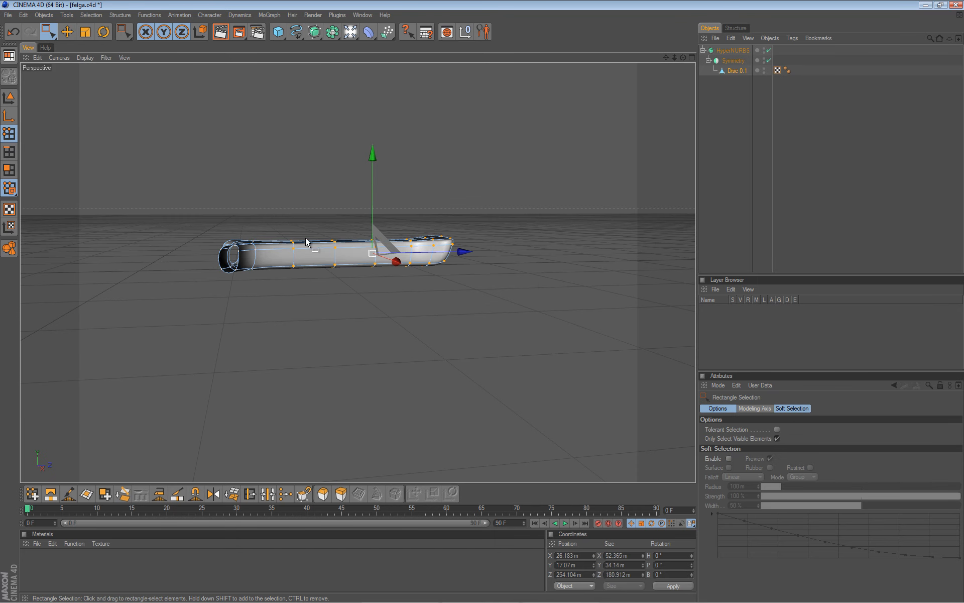
pyautogui.keyDown('alt'); pyautogui.moveTo(307, 243); pyautogui.dragTo(481, 302); pyautogui.keyUp('alt')
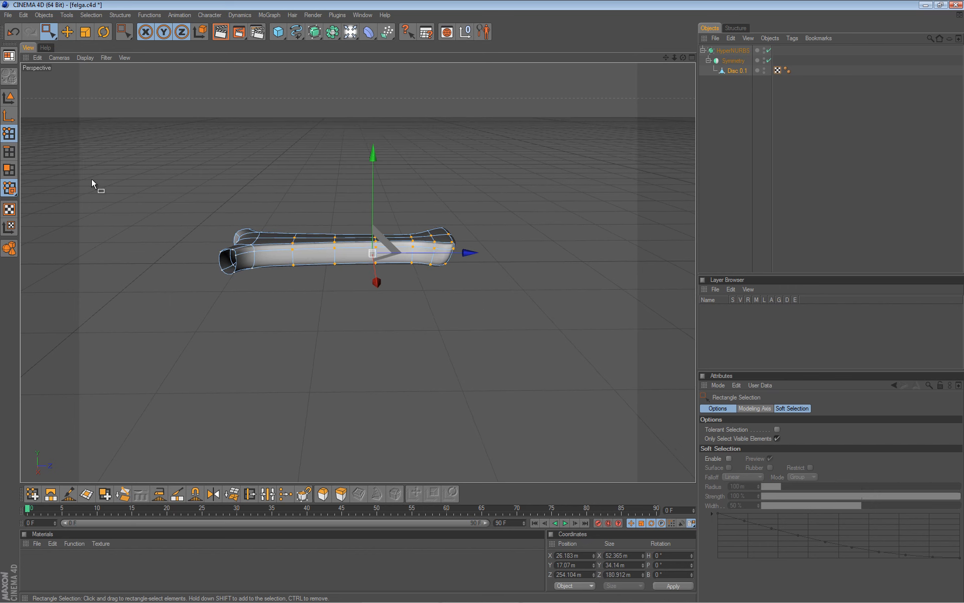
pyautogui.press('u')
pyautogui.press('y')
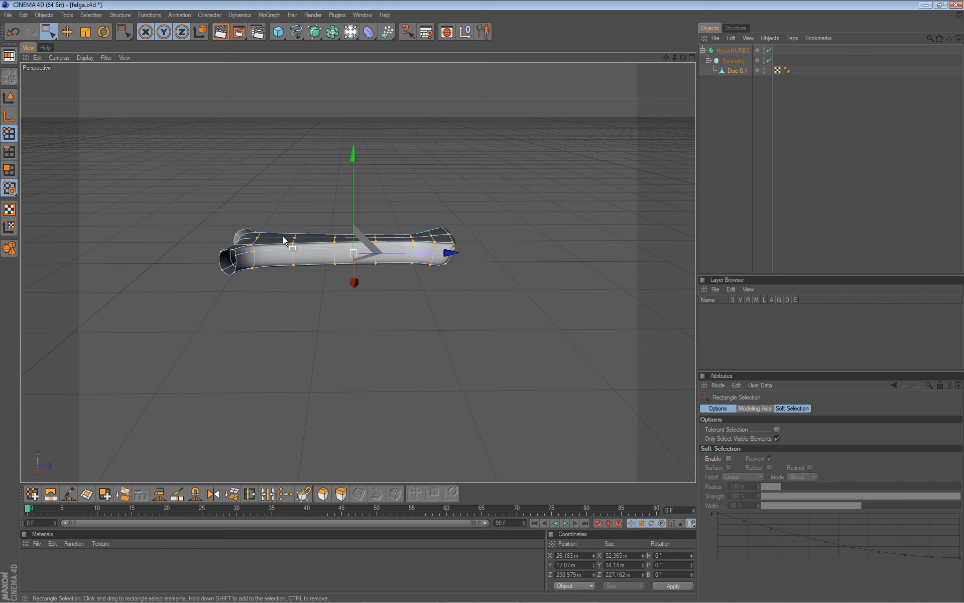
pyautogui.press('e')
pyautogui.click(716, 408)
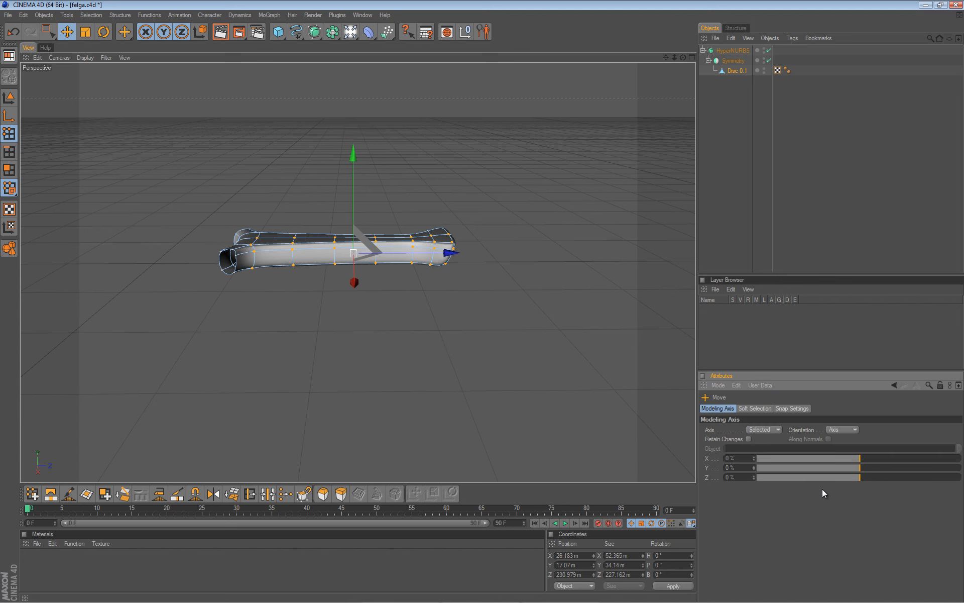
# Set the modeling axis Z to -100% and rotate the spoke about -2°.
pyautogui.moveTo(852, 478); pyautogui.dragTo(748, 477)
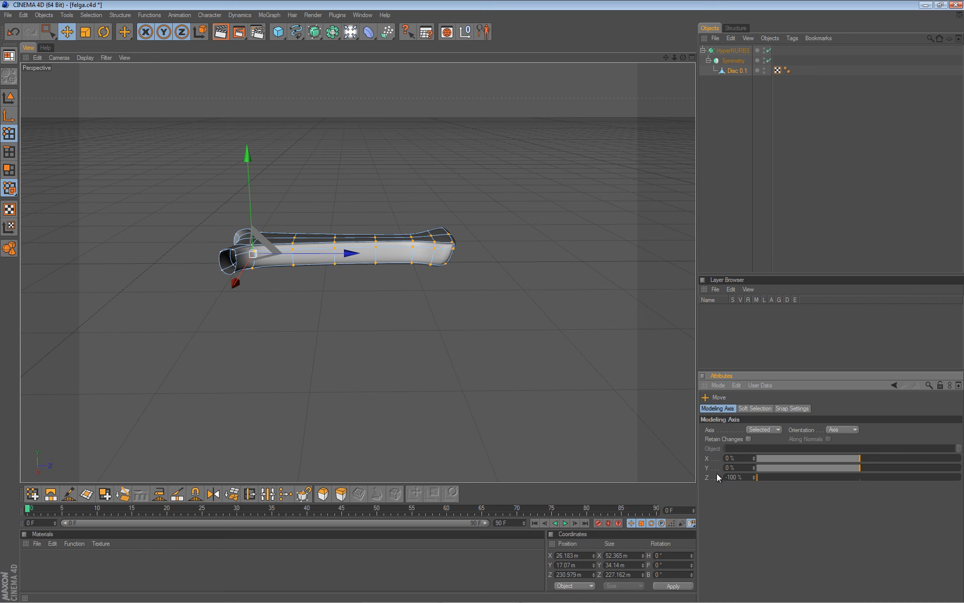
pyautogui.press('r')
pyautogui.moveTo(287, 209); pyautogui.dragTo(293, 212)
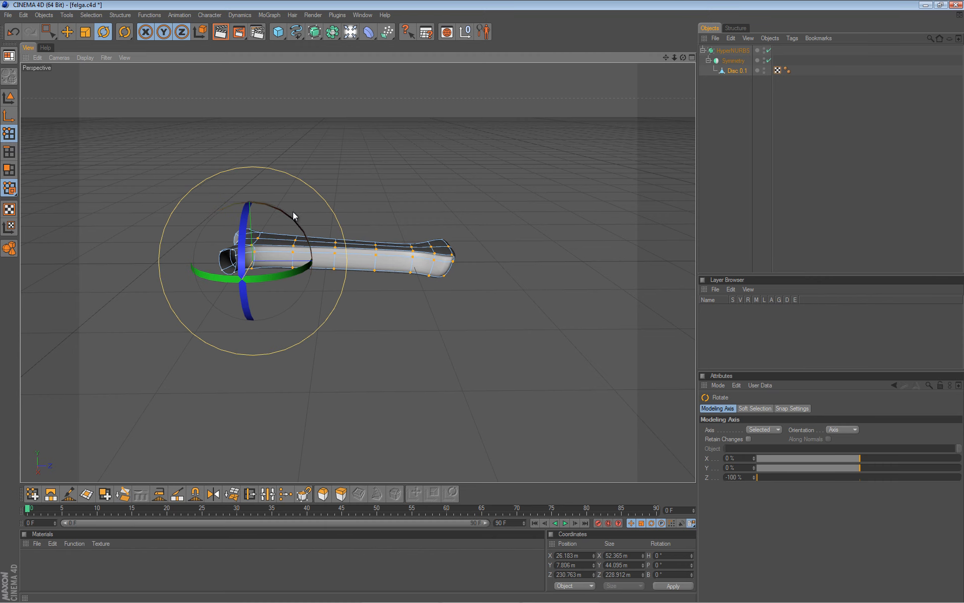
# Maximize the Top view over the wheel reference to check the rotation.
pyautogui.middleClick(190, 168)
pyautogui.middleClick(239, 171)
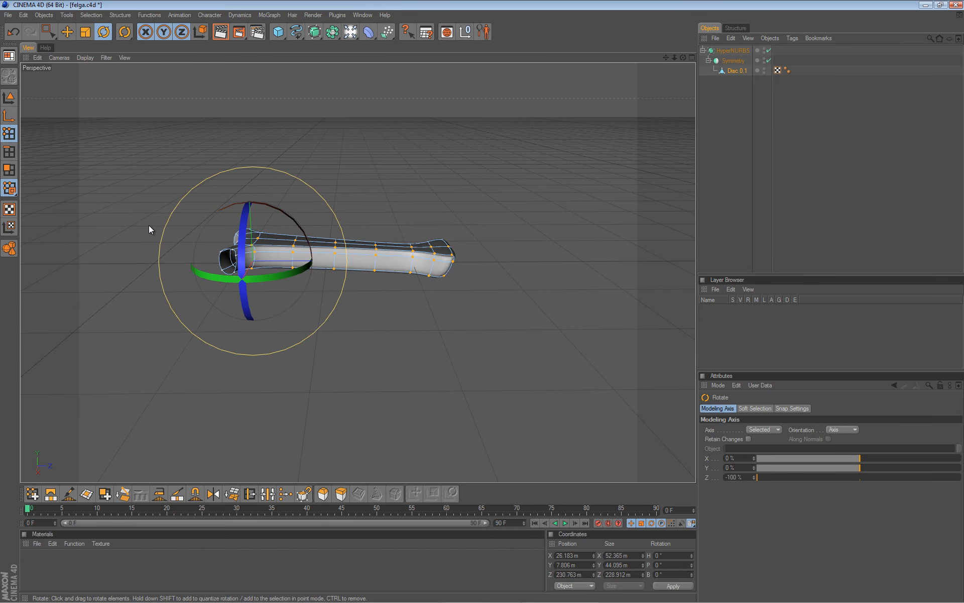
pyautogui.middleClick(146, 213)
pyautogui.middleClick(364, 191)
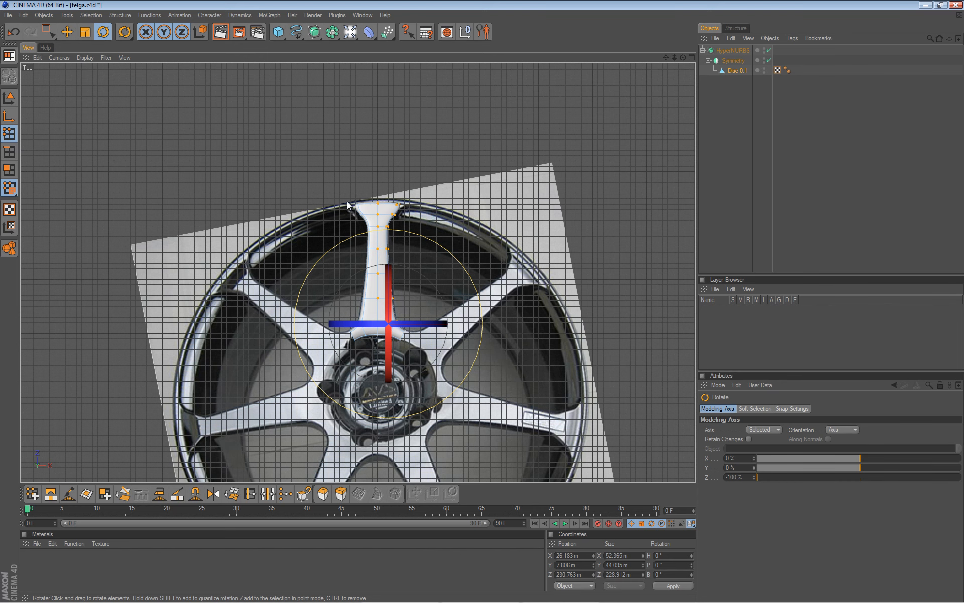
# Zoom and pan the Top view to compare the spoke with the whole wheel.
pyautogui.scroll(-3, 388, 252)
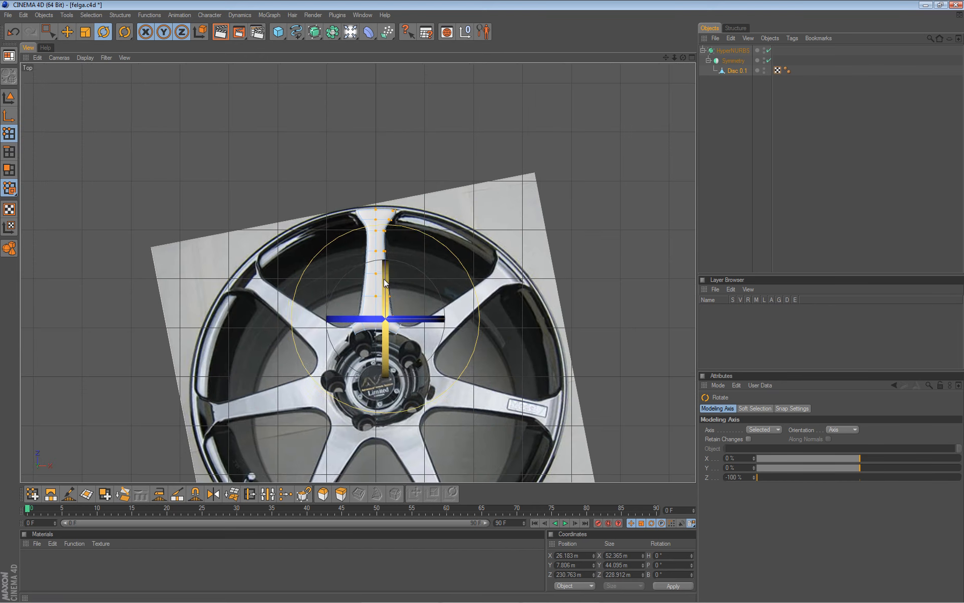
pyautogui.keyDown('alt'); pyautogui.moveTo(481, 309); pyautogui.dragTo(482, 237, button='middle'); pyautogui.keyUp('alt')
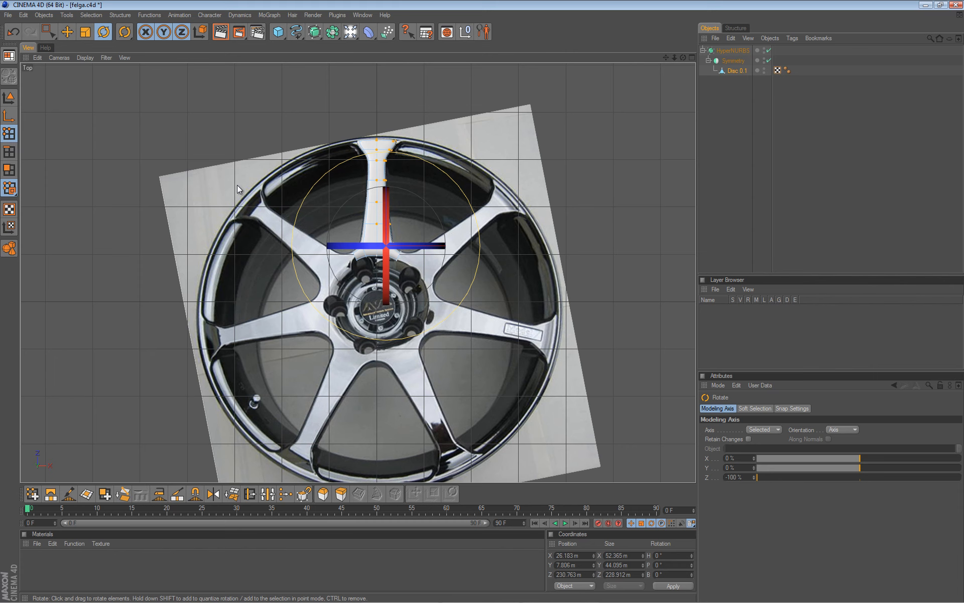
pyautogui.scroll(1, 204, 162)
# Maximize the Perspective view and orbit to see the spoke from below.
pyautogui.middleClick(251, 207)
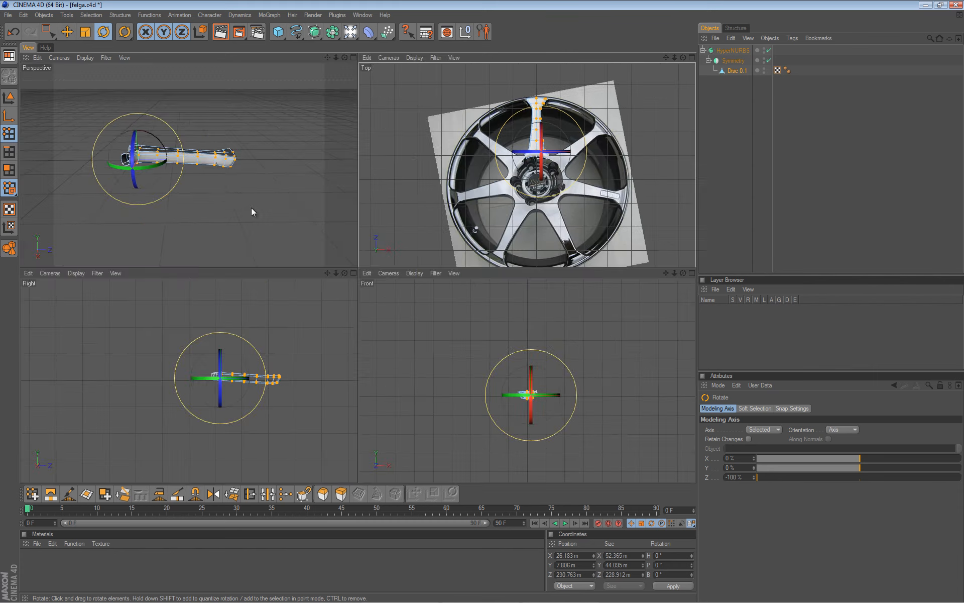
pyautogui.middleClick(228, 177)
pyautogui.keyDown('alt'); pyautogui.moveTo(266, 234); pyautogui.dragTo(483, 304); pyautogui.keyUp('alt')
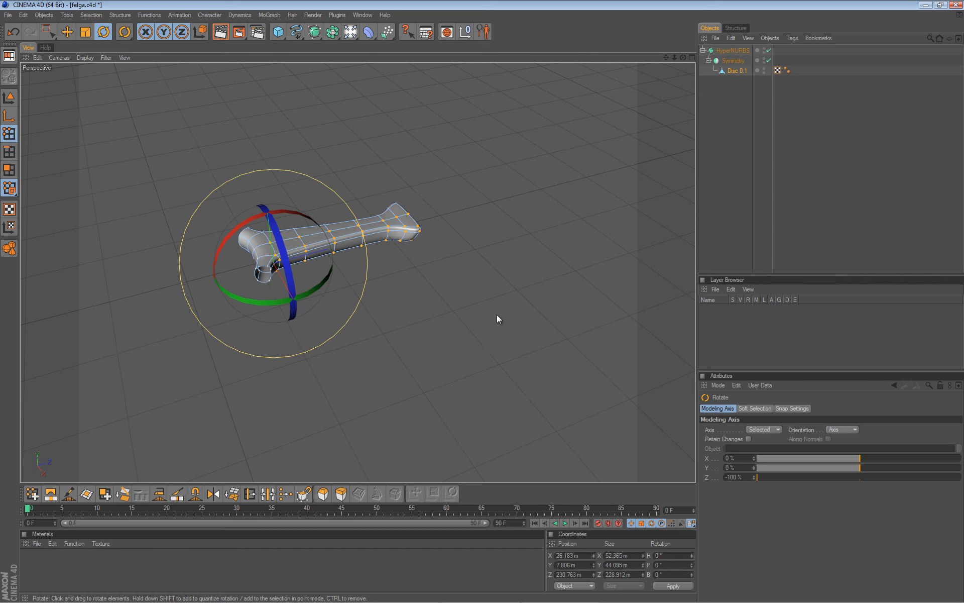